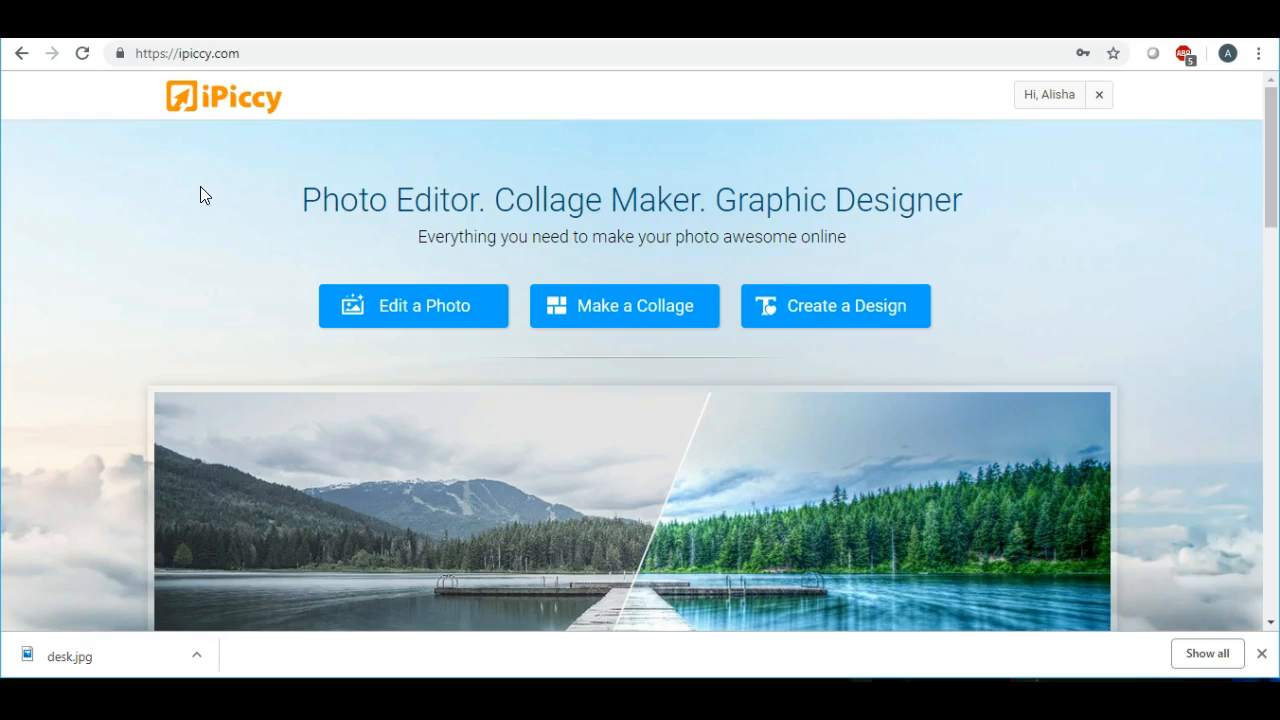
- Start a new design with a custom white canvas 1280 px wide and 720 px high
{"action": "left_click", "coordinate": [826, 314]}
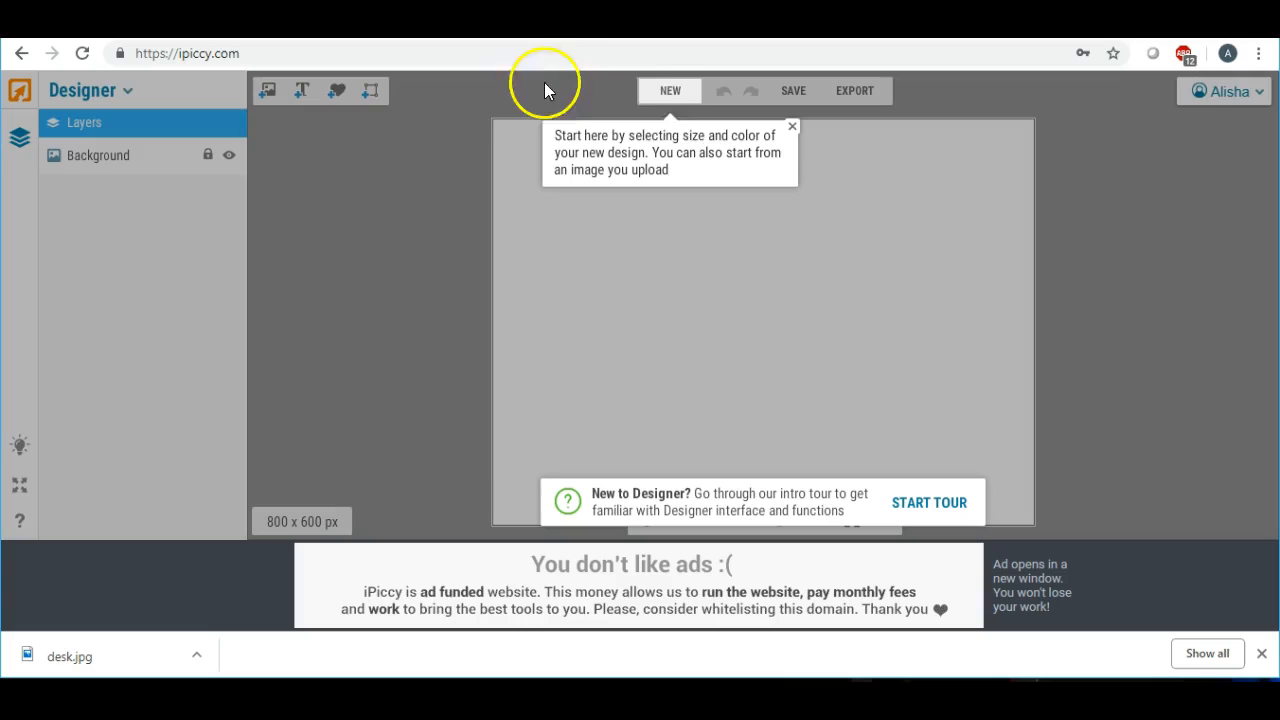
{"action": "left_click", "coordinate": [670, 90]}
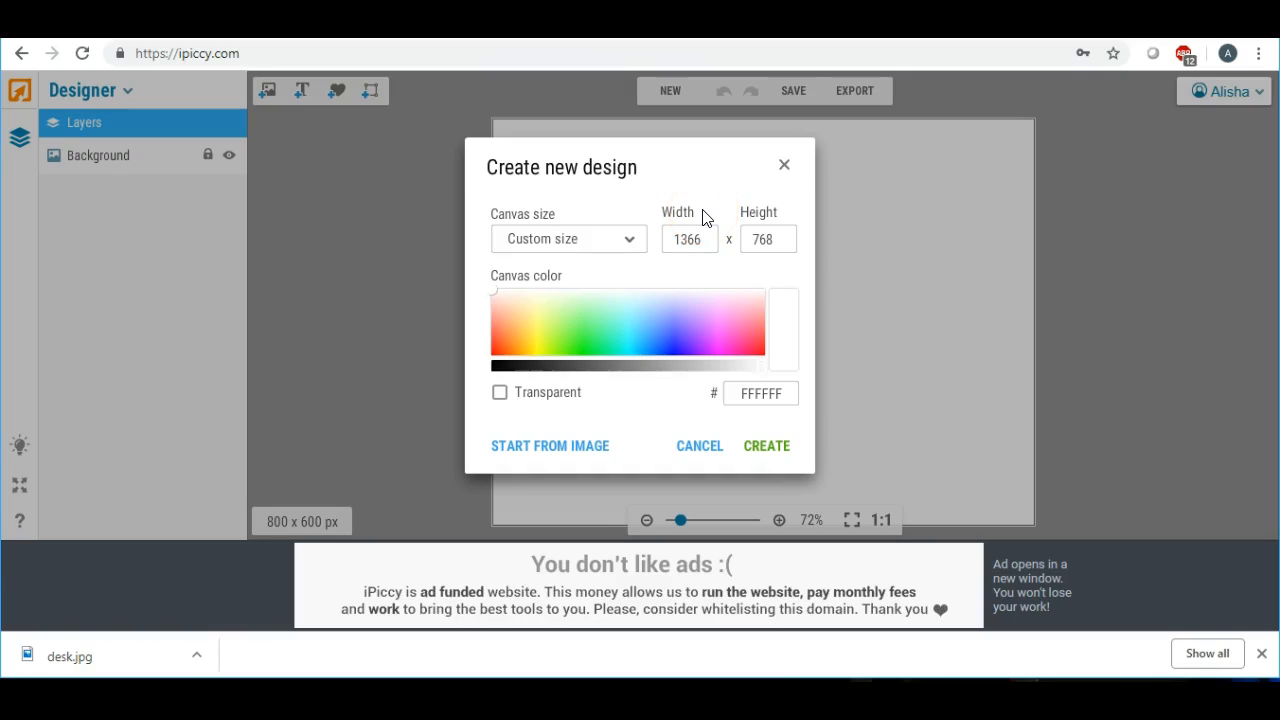
{"action": "left_click_drag", "start_coordinate": [700, 238], "coordinate": [623, 238]}
{"action": "type", "text": "1280"}
{"action": "left_click", "coordinate": [764, 240]}
{"action": "left_click_drag", "start_coordinate": [772, 237], "coordinate": [734, 238]}
{"action": "type", "text": "720"}
{"action": "left_click", "coordinate": [766, 446]}
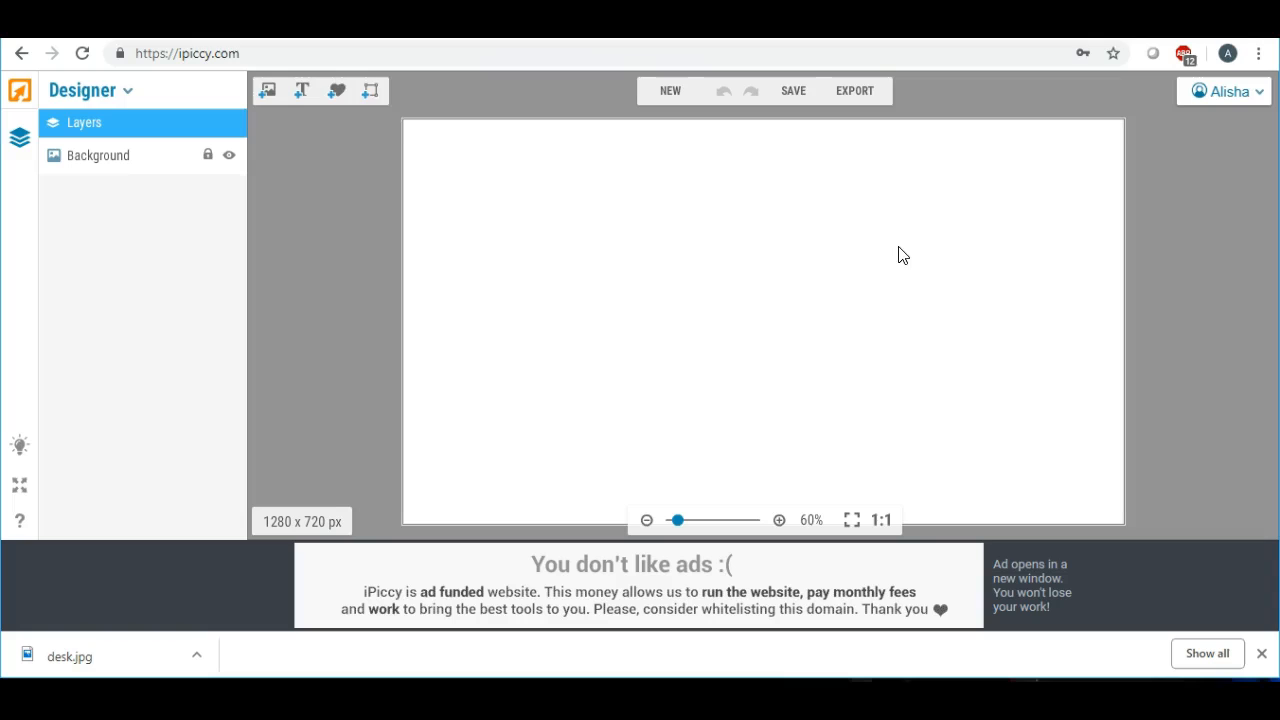
- Add the uploaded photo of the woman at the desk and align it with the canvas's upper-left corner
{"action": "left_click", "coordinate": [272, 96]}
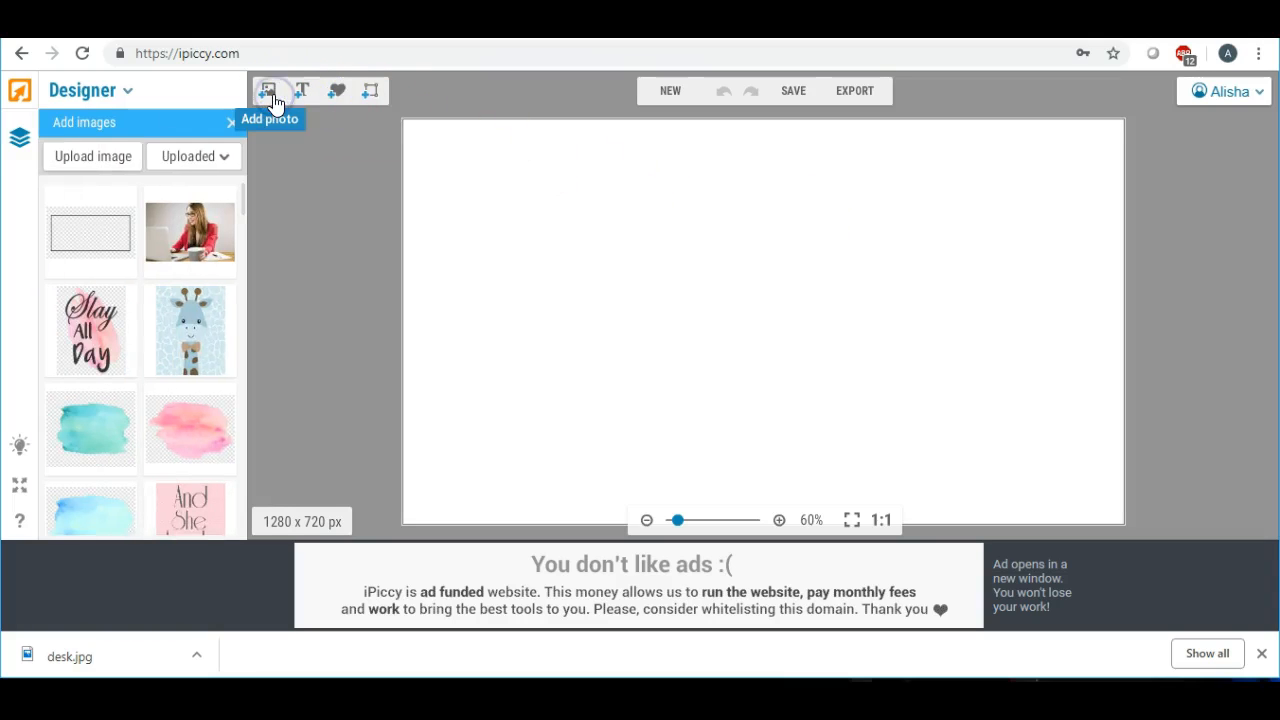
{"action": "left_click_drag", "start_coordinate": [190, 220], "coordinate": [532, 224]}
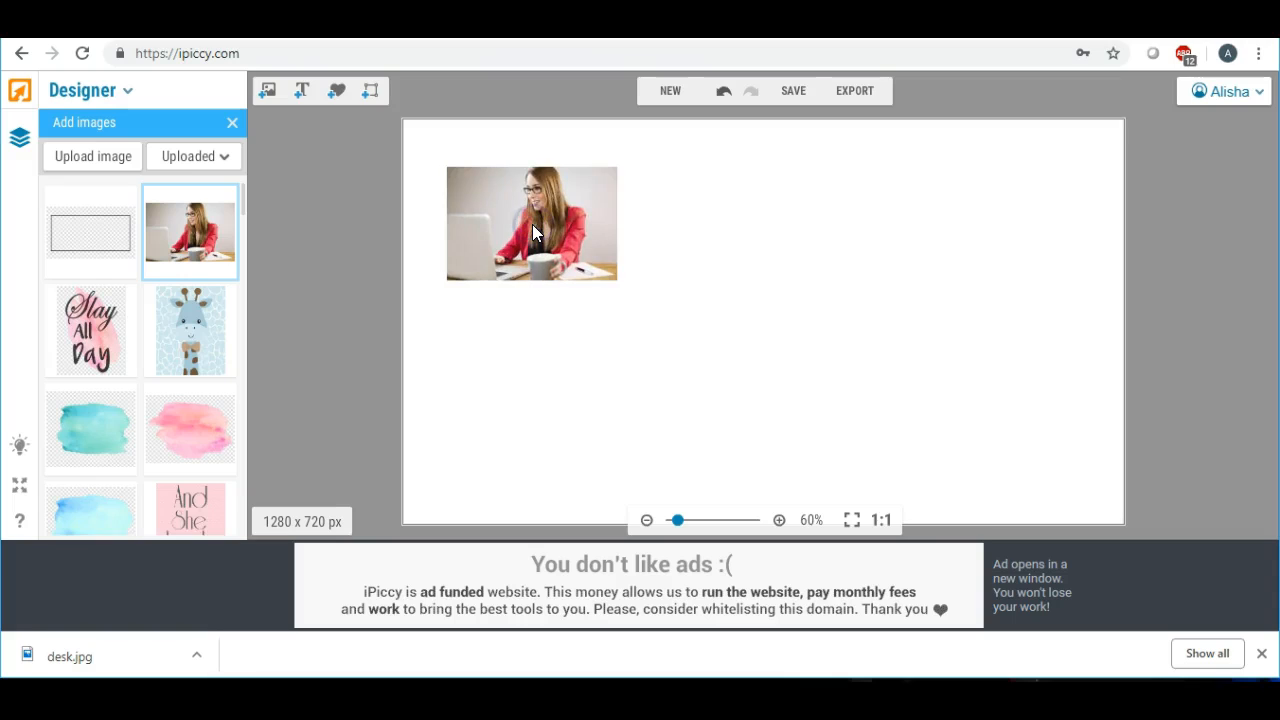
{"action": "left_click", "coordinate": [694, 297]}
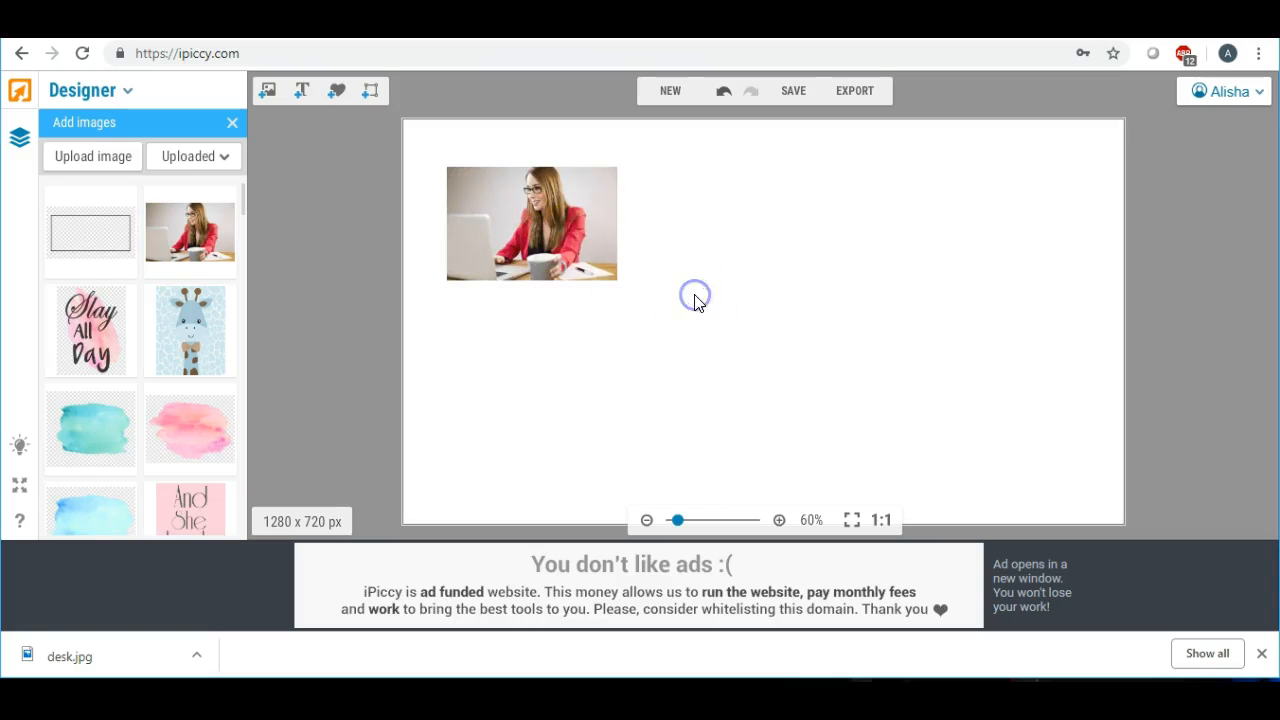
{"action": "left_click", "coordinate": [533, 209]}
{"action": "left_click_drag", "start_coordinate": [533, 209], "coordinate": [489, 162]}
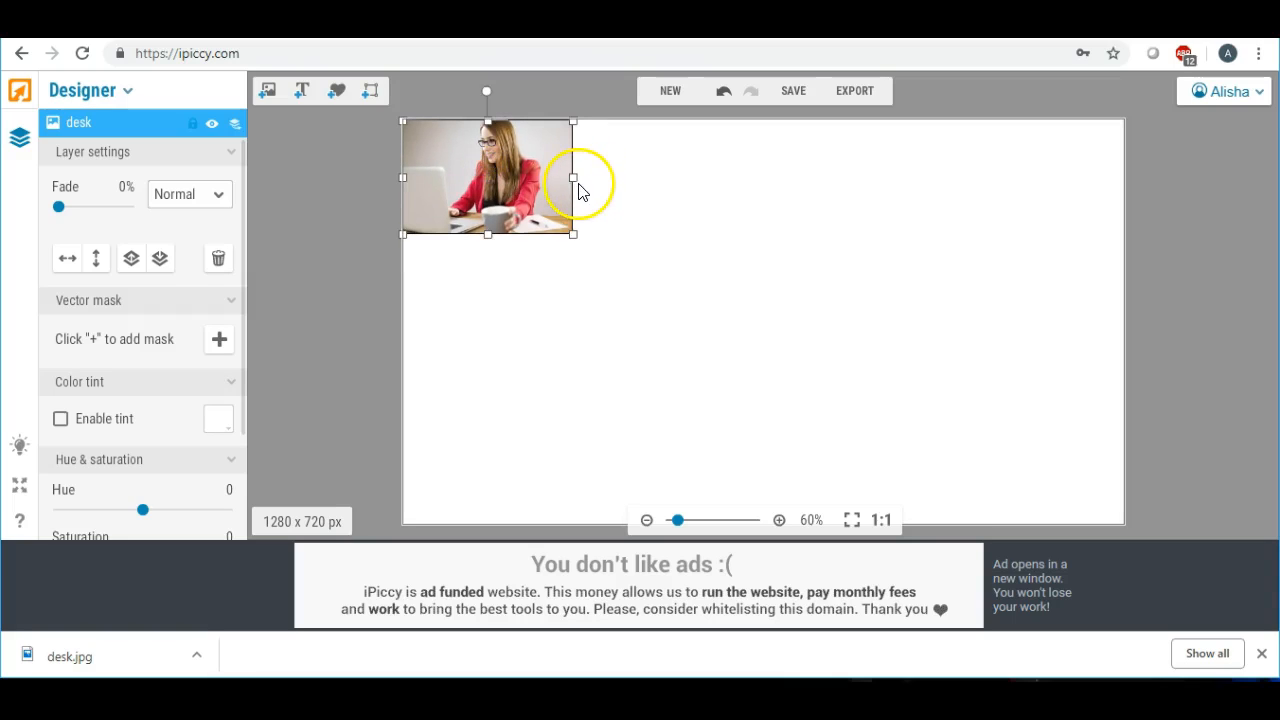
- Stretch the desk photo until it covers the entire canvas, slightly overlapping the edges
{"action": "left_click_drag", "start_coordinate": [578, 184], "coordinate": [1122, 187]}
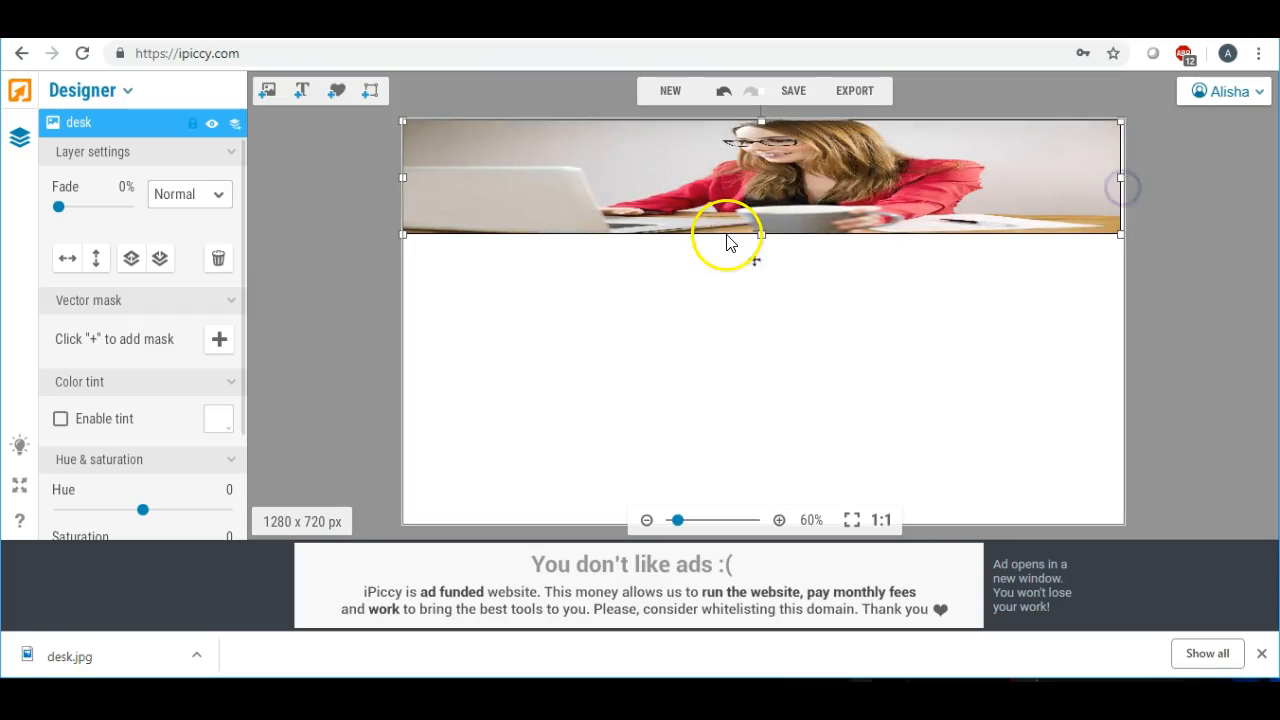
{"action": "left_click_drag", "start_coordinate": [760, 237], "coordinate": [760, 526]}
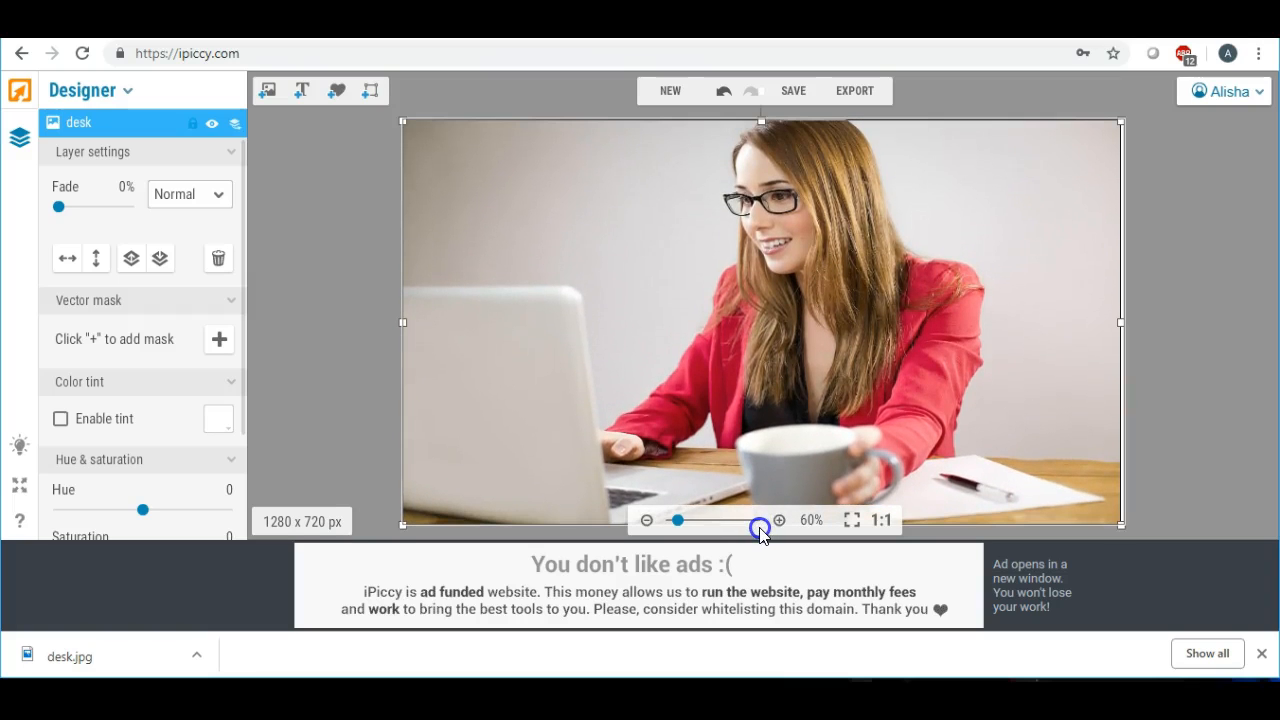
{"action": "left_click_drag", "start_coordinate": [603, 403], "coordinate": [596, 360]}
{"action": "left_click_drag", "start_coordinate": [757, 490], "coordinate": [757, 492]}
{"action": "left_click_drag", "start_coordinate": [774, 294], "coordinate": [782, 327]}
{"action": "left_click_drag", "start_coordinate": [1121, 318], "coordinate": [1130, 318]}
{"action": "left_click_drag", "start_coordinate": [844, 302], "coordinate": [844, 314]}
{"action": "left_click", "coordinate": [313, 227]}
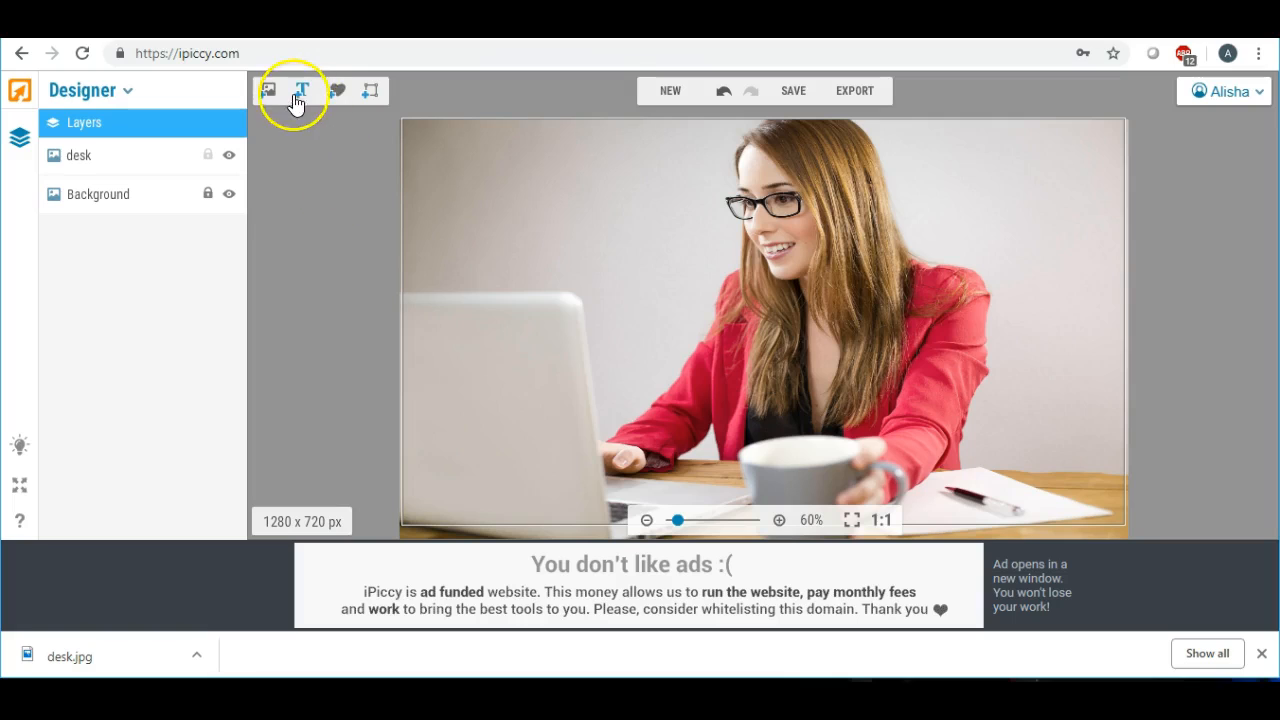
- Add a solid square geometric sticker and place it on the wall area beside the woman's face
{"action": "left_click", "coordinate": [349, 100]}
{"action": "left_click", "coordinate": [175, 158]}
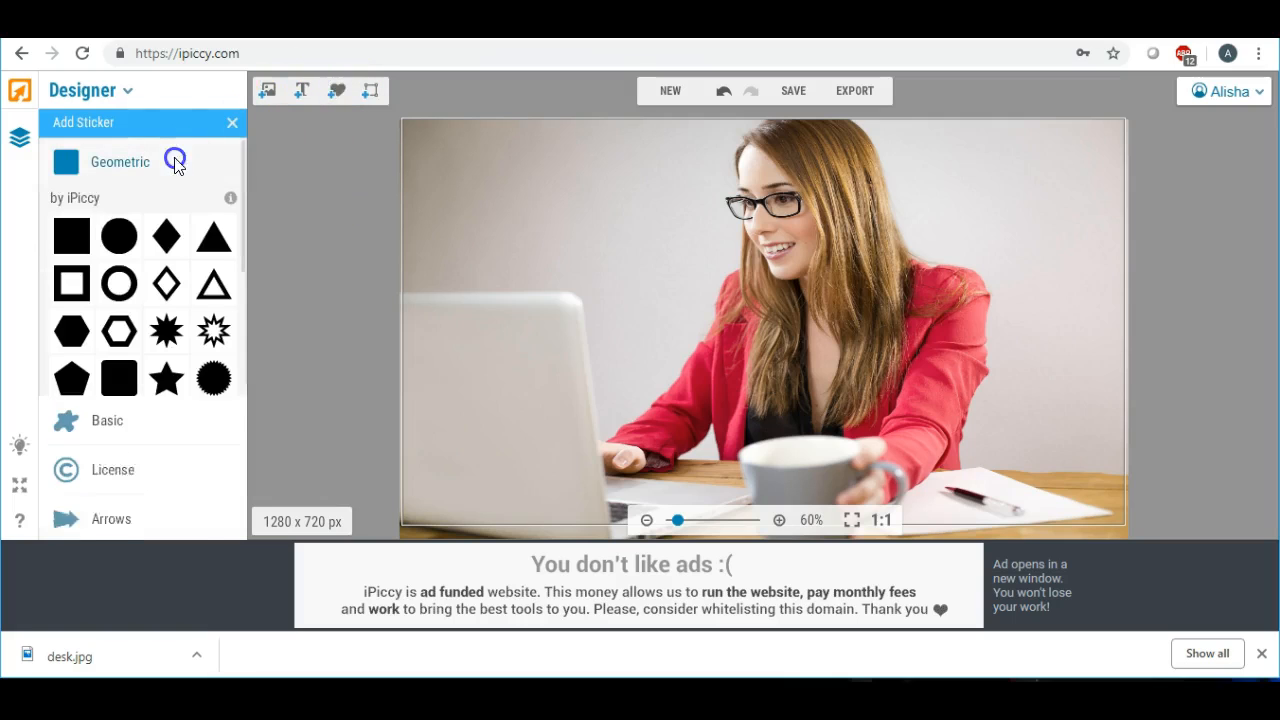
{"action": "left_click", "coordinate": [66, 232]}
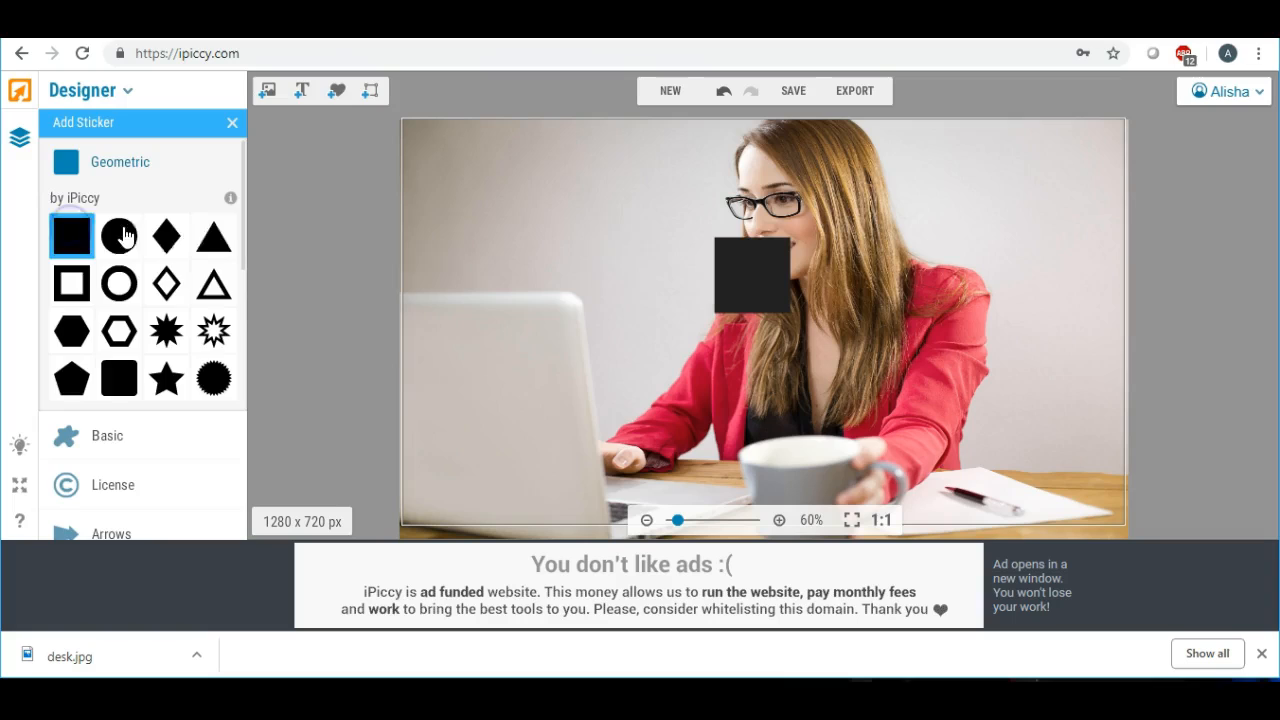
{"action": "left_click_drag", "start_coordinate": [753, 264], "coordinate": [632, 259]}
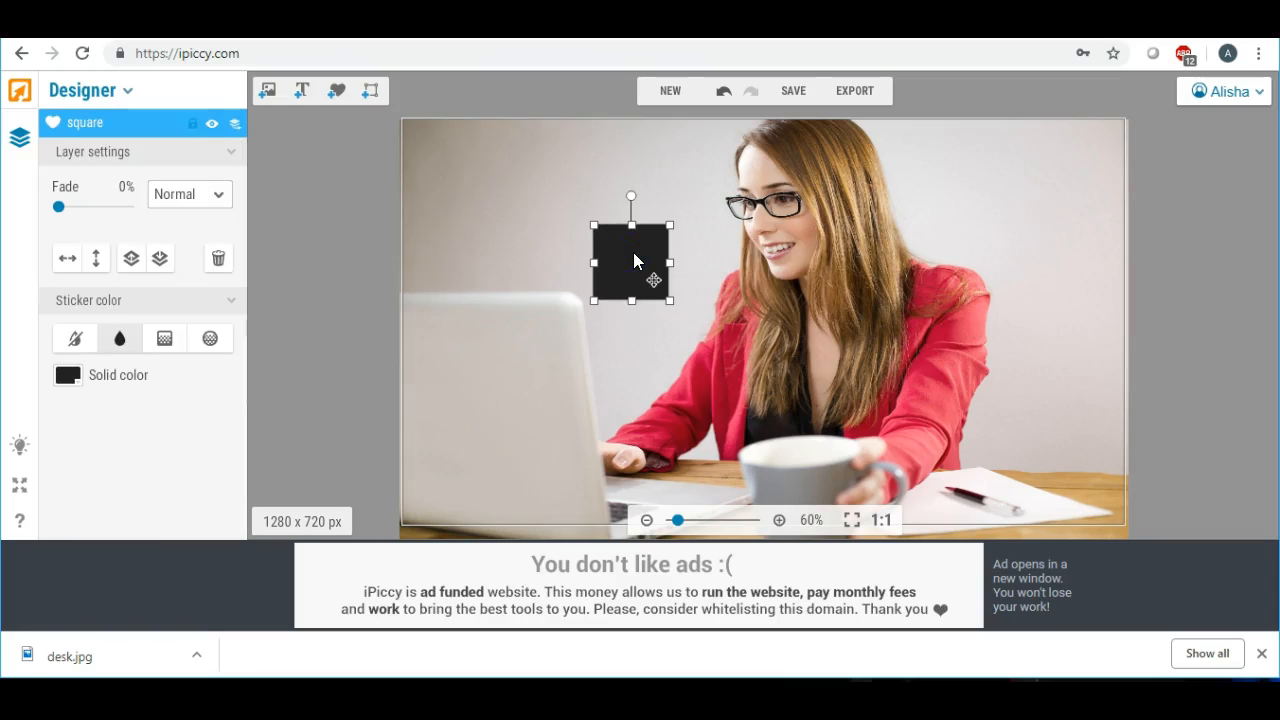
- Change the square's solid color to white and move it above the laptop
{"action": "left_click", "coordinate": [72, 382]}
{"action": "left_click_drag", "start_coordinate": [90, 405], "coordinate": [96, 456]}
{"action": "left_click", "coordinate": [349, 330]}
{"action": "left_click_drag", "start_coordinate": [618, 253], "coordinate": [515, 203]}
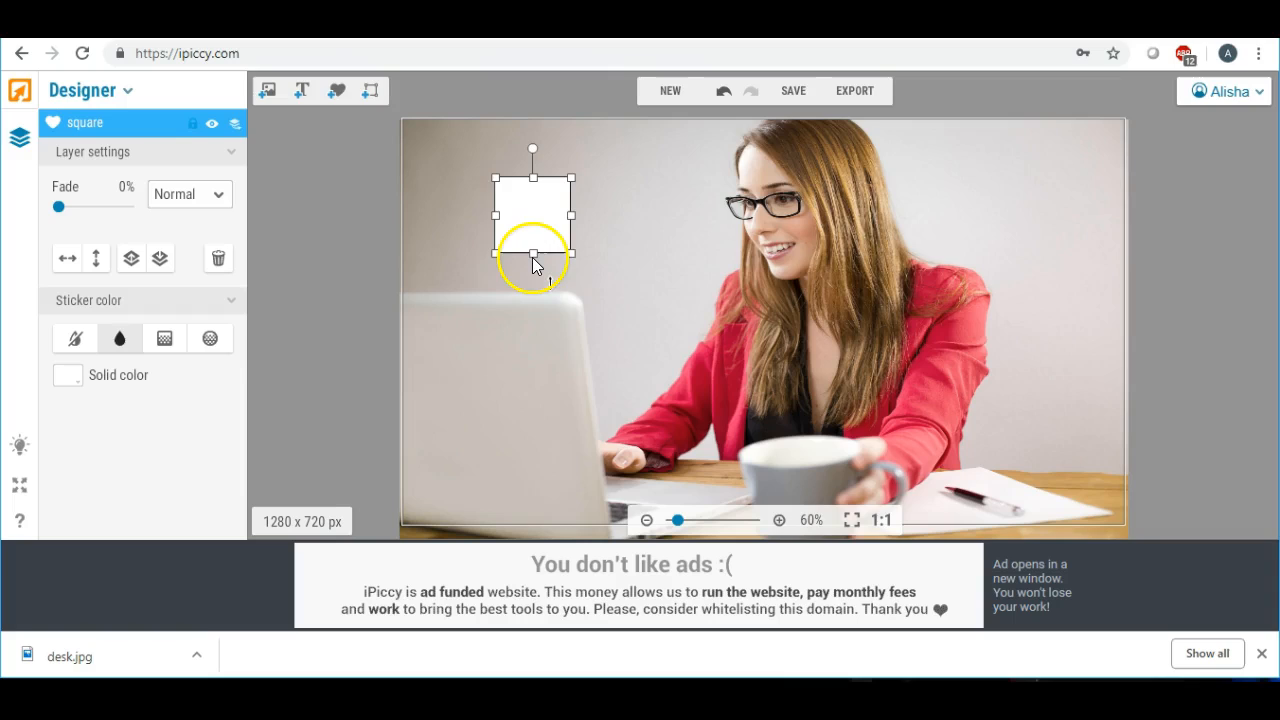
- Stretch the white square into a wide rectangle covering most of the photo, leaving a border on all sides
{"action": "left_click_drag", "start_coordinate": [534, 258], "coordinate": [530, 451]}
{"action": "left_click_drag", "start_coordinate": [574, 315], "coordinate": [1080, 316]}
{"action": "left_click_drag", "start_coordinate": [494, 314], "coordinate": [456, 317]}
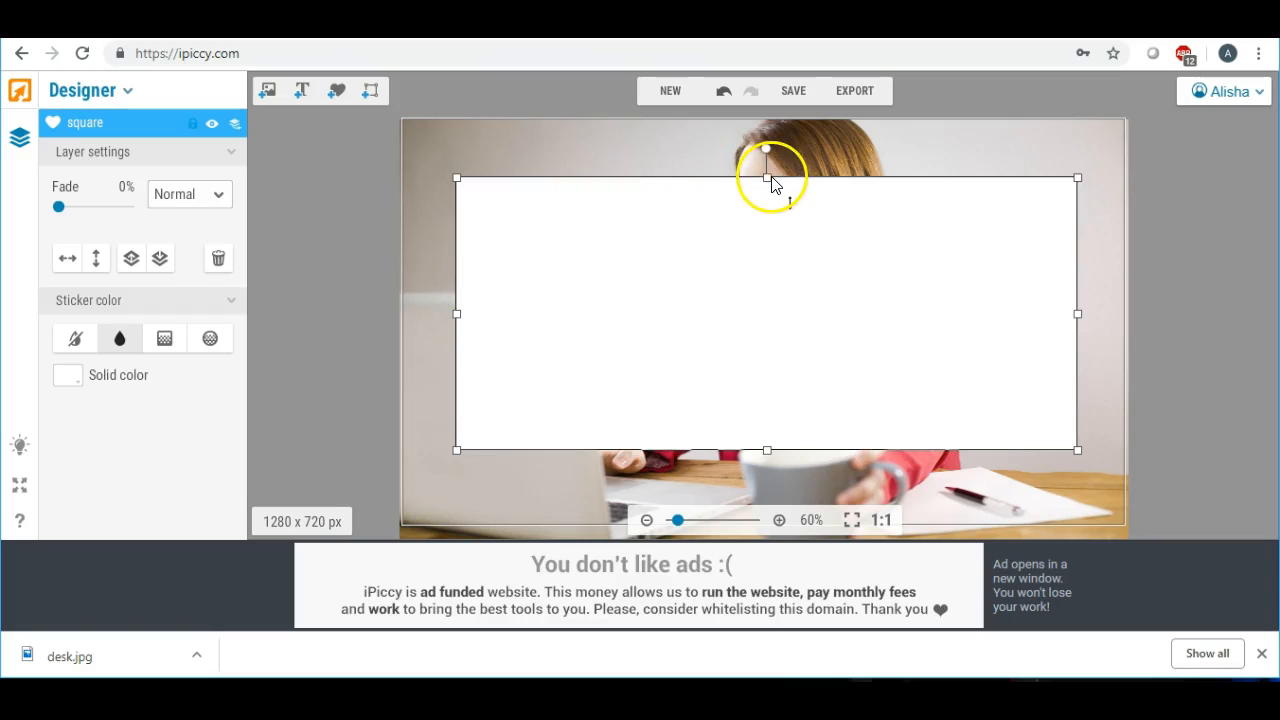
{"action": "left_click_drag", "start_coordinate": [770, 183], "coordinate": [766, 158]}
{"action": "left_click_drag", "start_coordinate": [766, 449], "coordinate": [770, 475]}
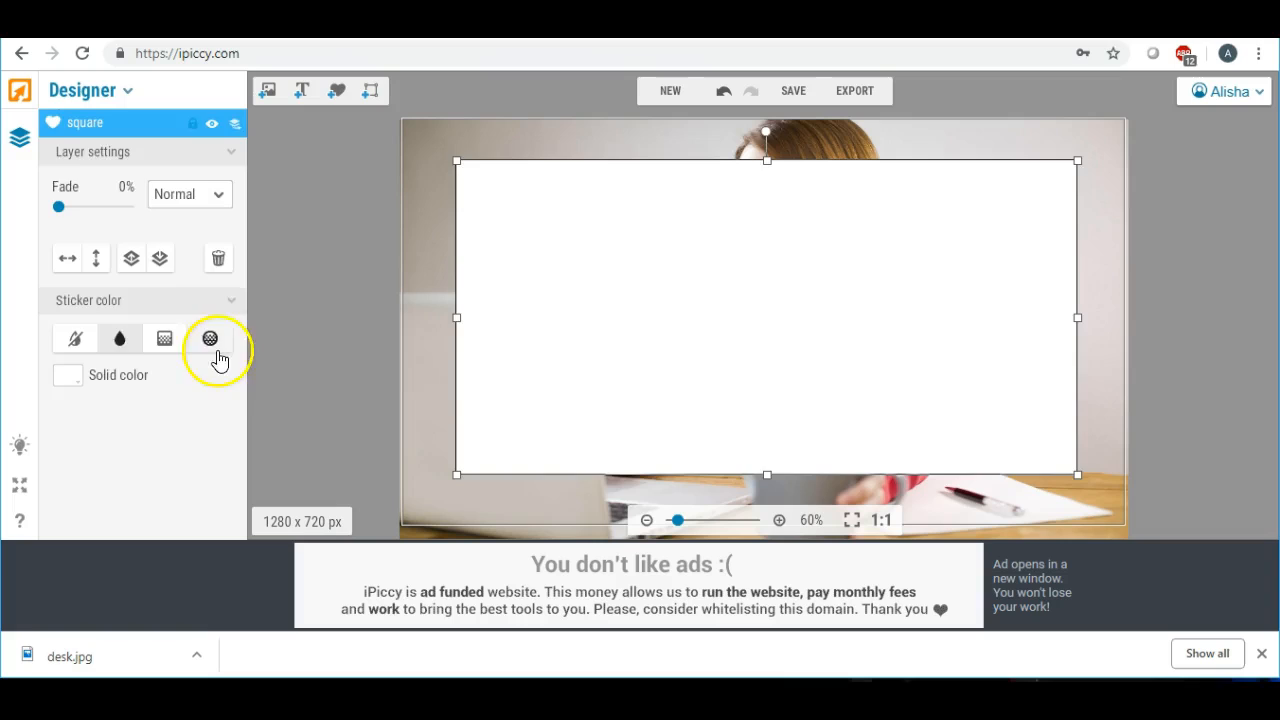
{"action": "left_click", "coordinate": [291, 302]}
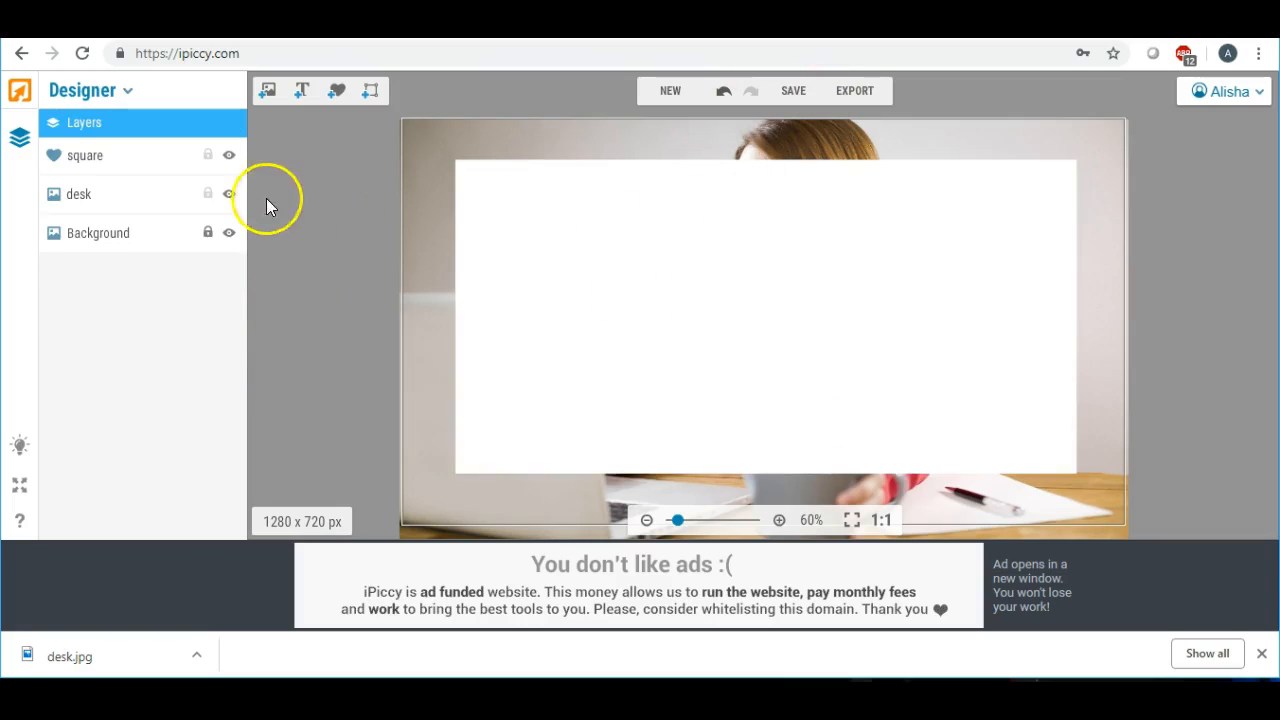
- Set the white rectangle's fade to 35% so the photo shows through
{"action": "left_click", "coordinate": [559, 222]}
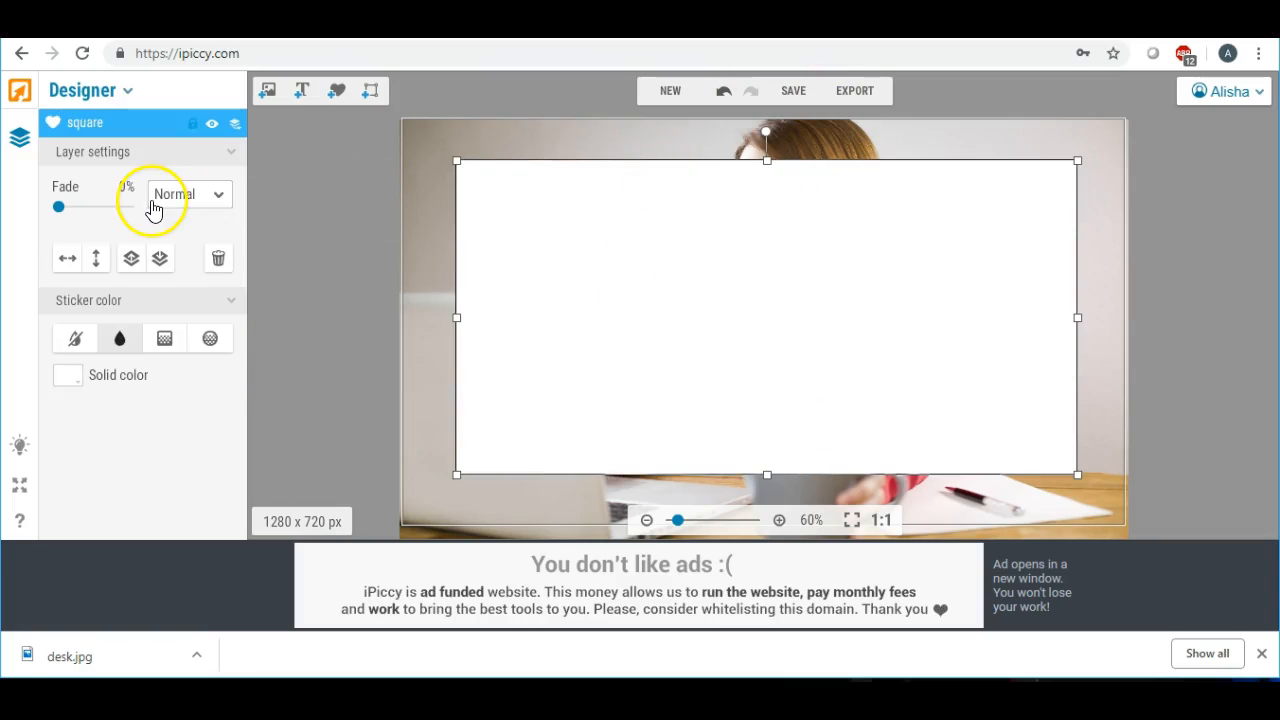
{"action": "left_click_drag", "start_coordinate": [60, 209], "coordinate": [84, 218]}
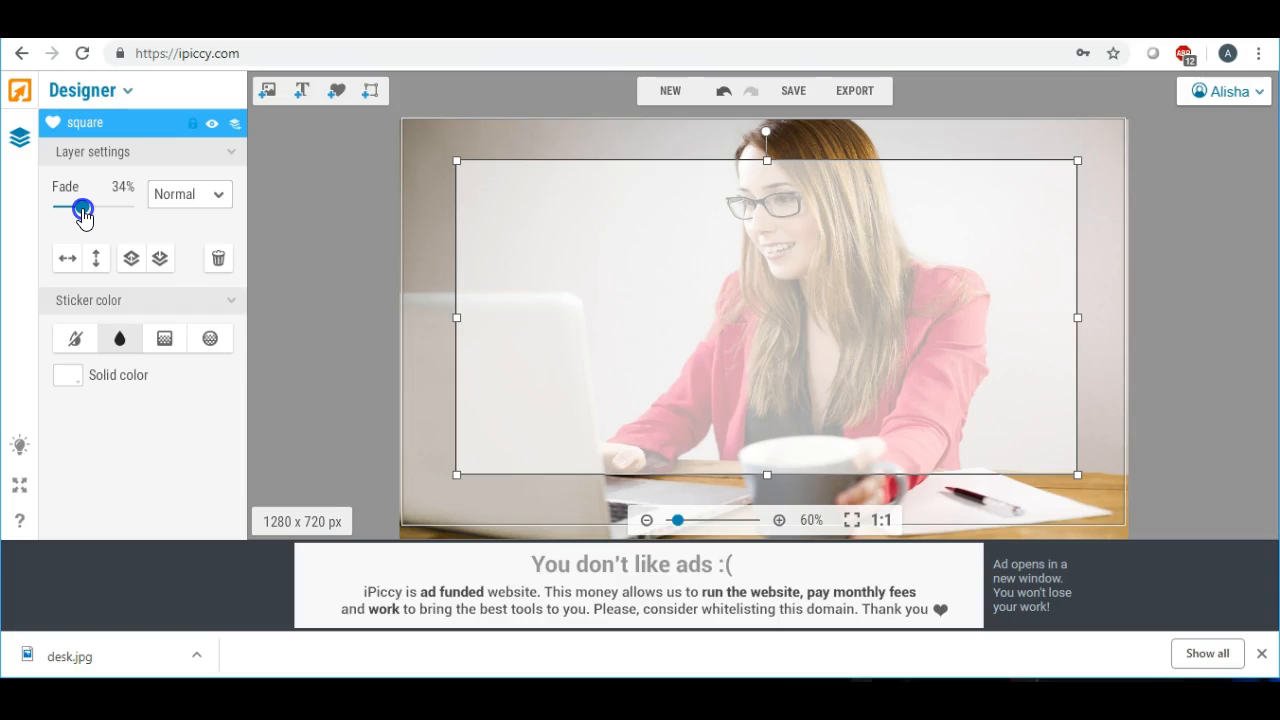
{"action": "left_click_drag", "start_coordinate": [84, 217], "coordinate": [82, 212]}
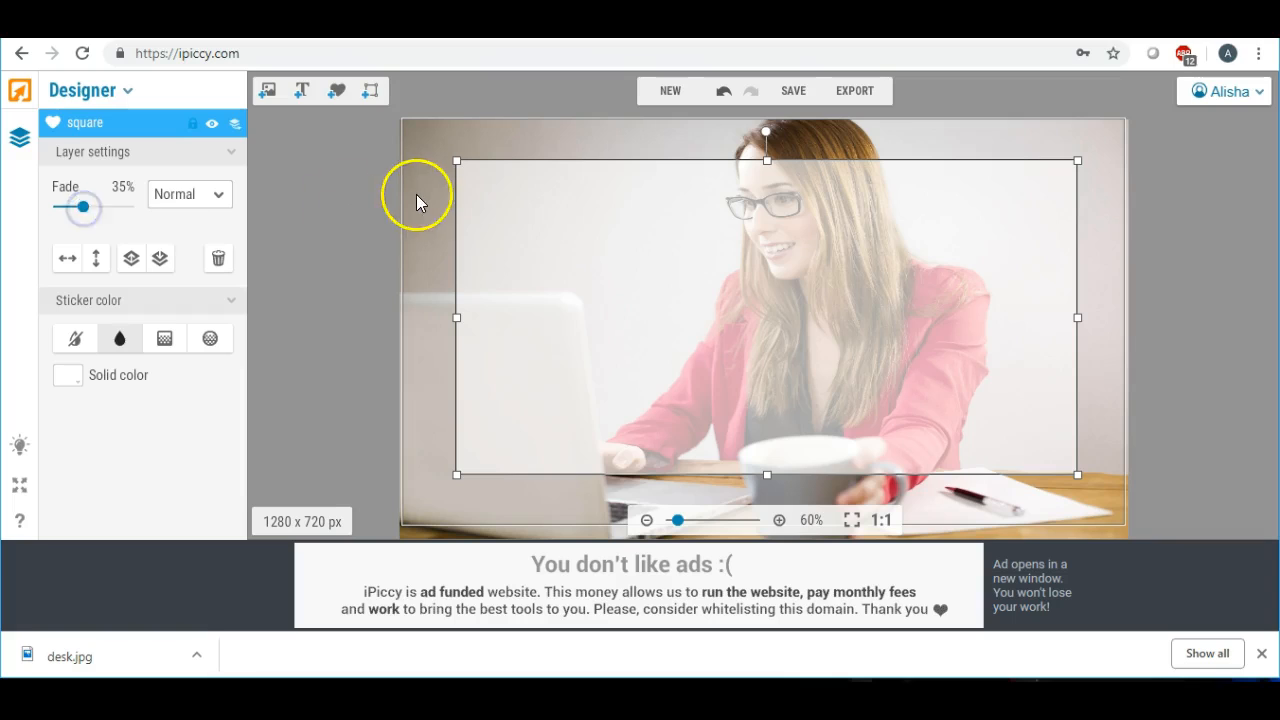
{"action": "left_click", "coordinate": [334, 202]}
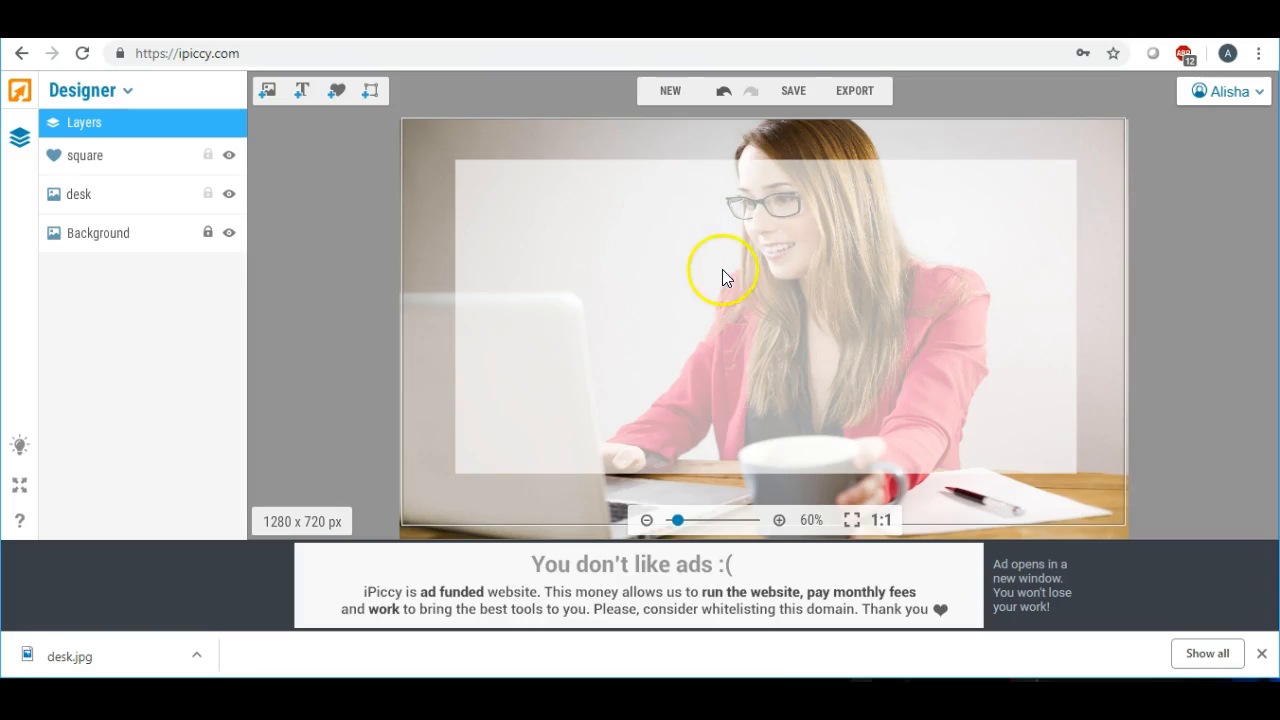
- Add a text layer near the rectangle's upper edge reading "10 Ways To Make" and "Money Online" on two lines
{"action": "left_click", "coordinate": [301, 90]}
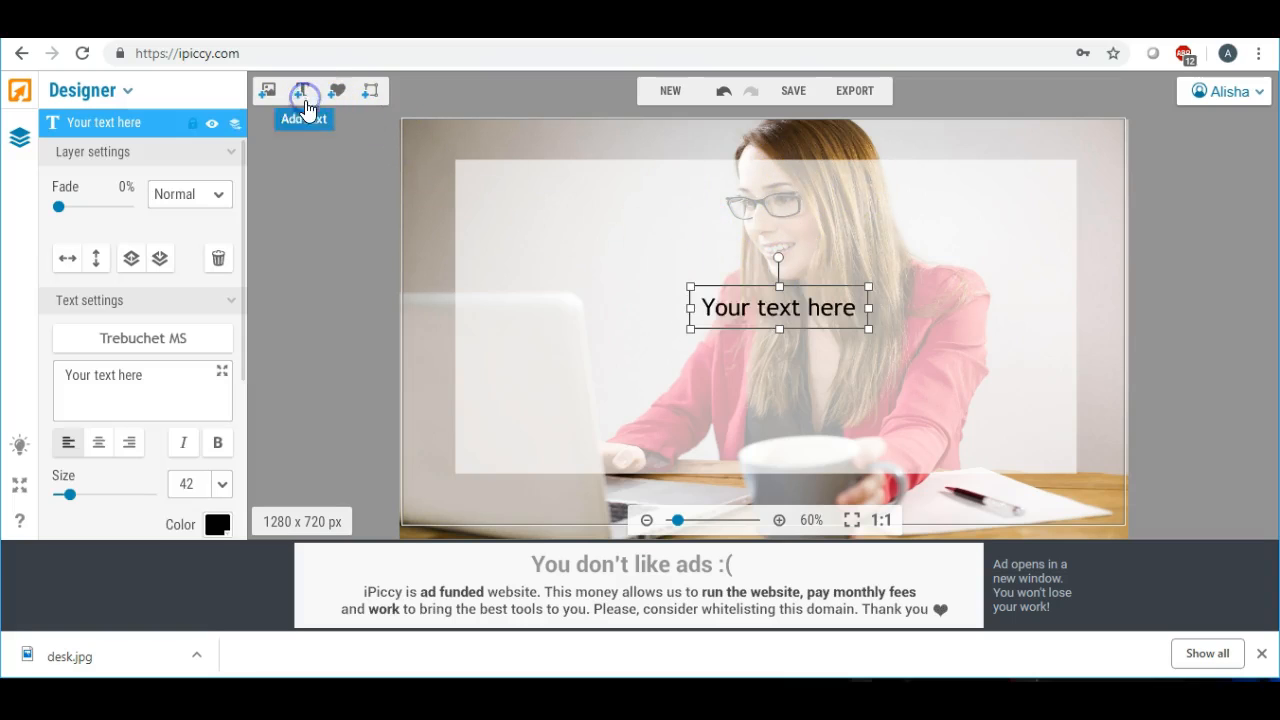
{"action": "left_click_drag", "start_coordinate": [741, 316], "coordinate": [641, 217]}
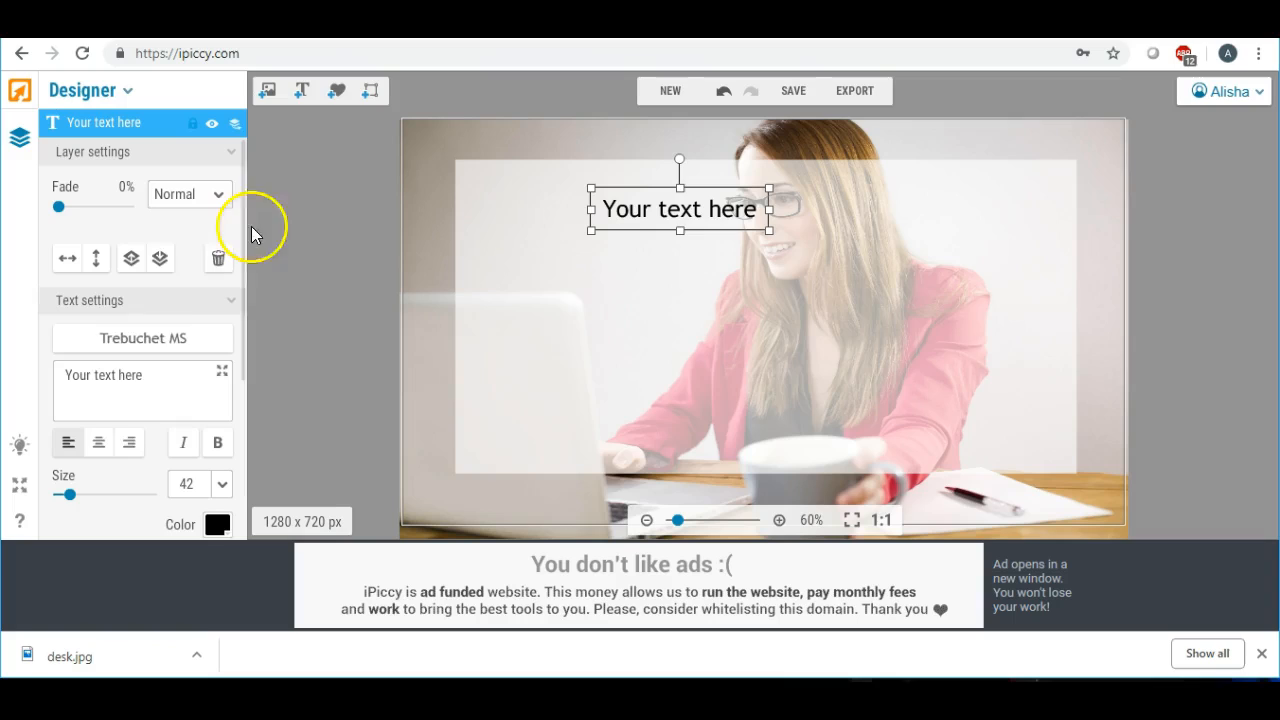
{"action": "left_click_drag", "start_coordinate": [142, 387], "coordinate": [31, 375]}
{"action": "type", "text": "H"}
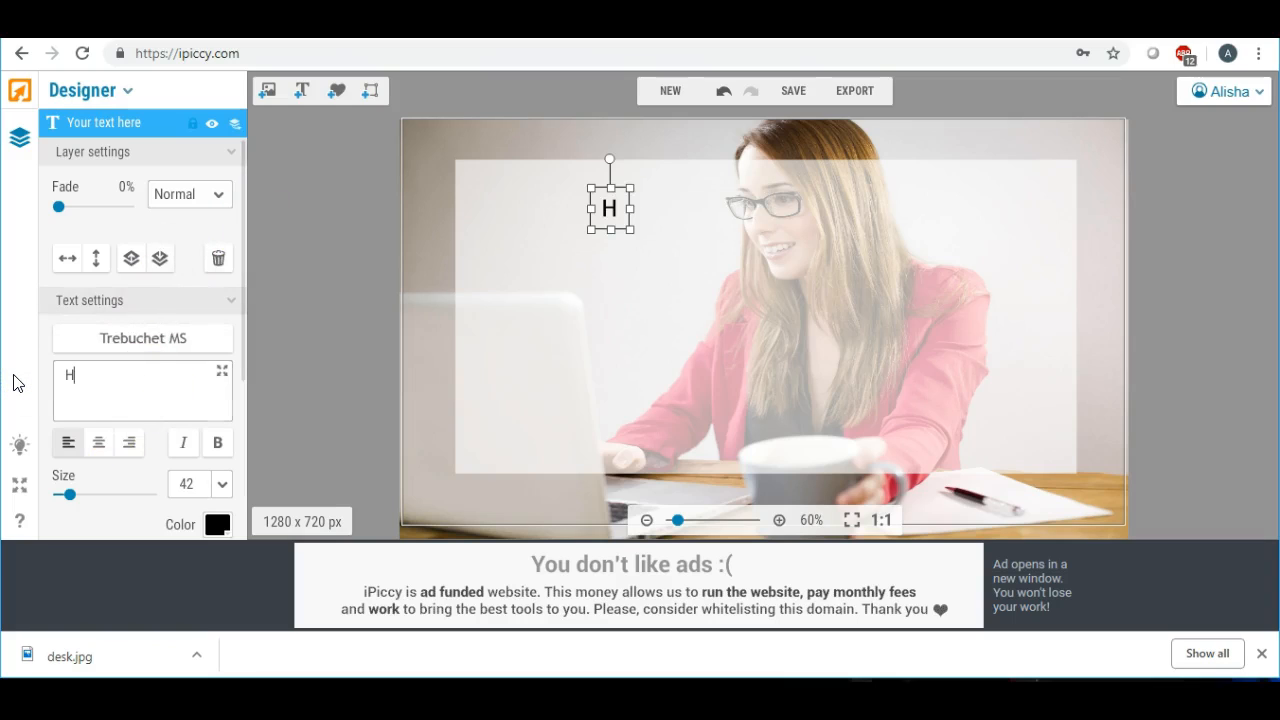
{"action": "key", "text": "BackSpace"}
{"action": "type", "text": "10 Ways To"}
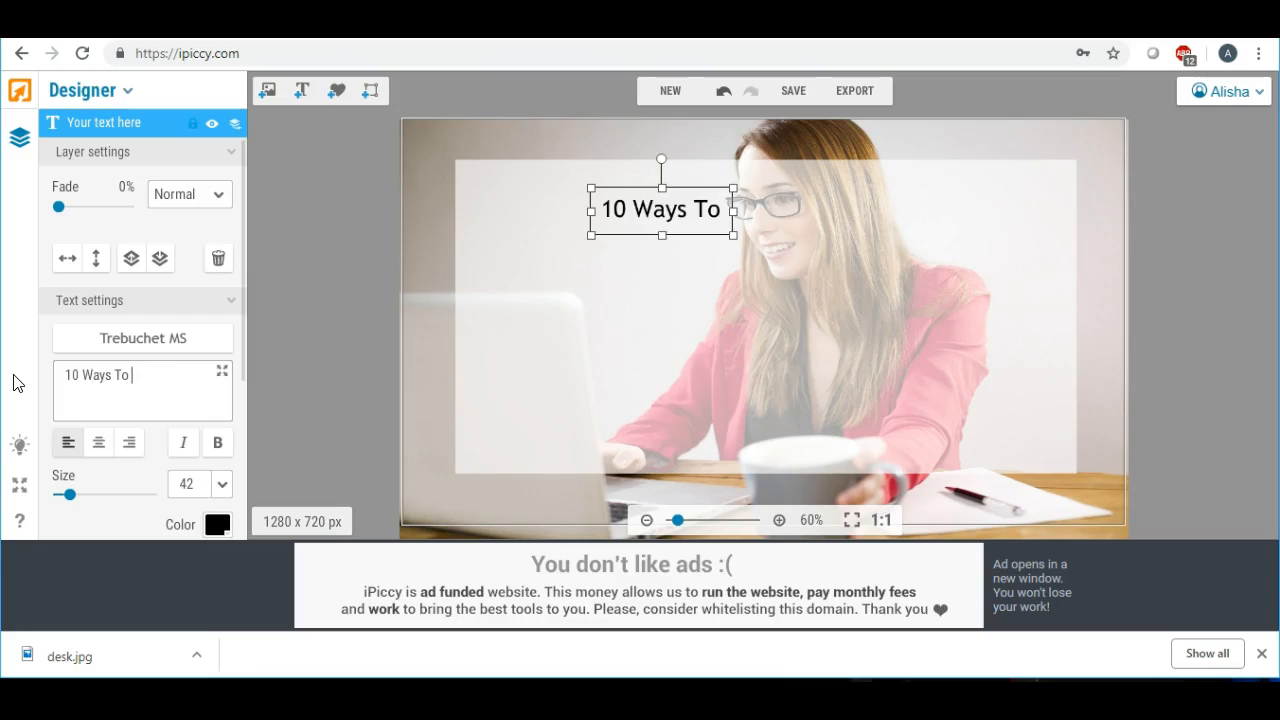
{"action": "type", "text": " Make"}
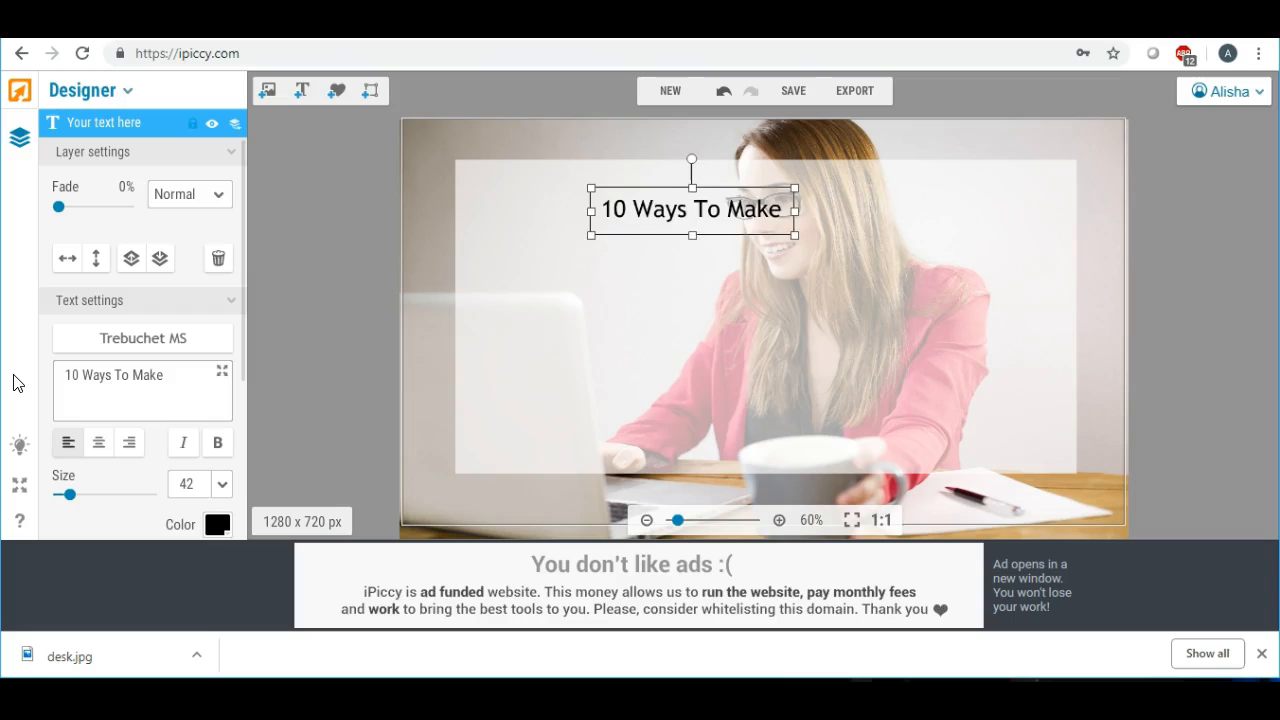
{"action": "key", "text": "Return"}
{"action": "type", "text": "Money Online"}
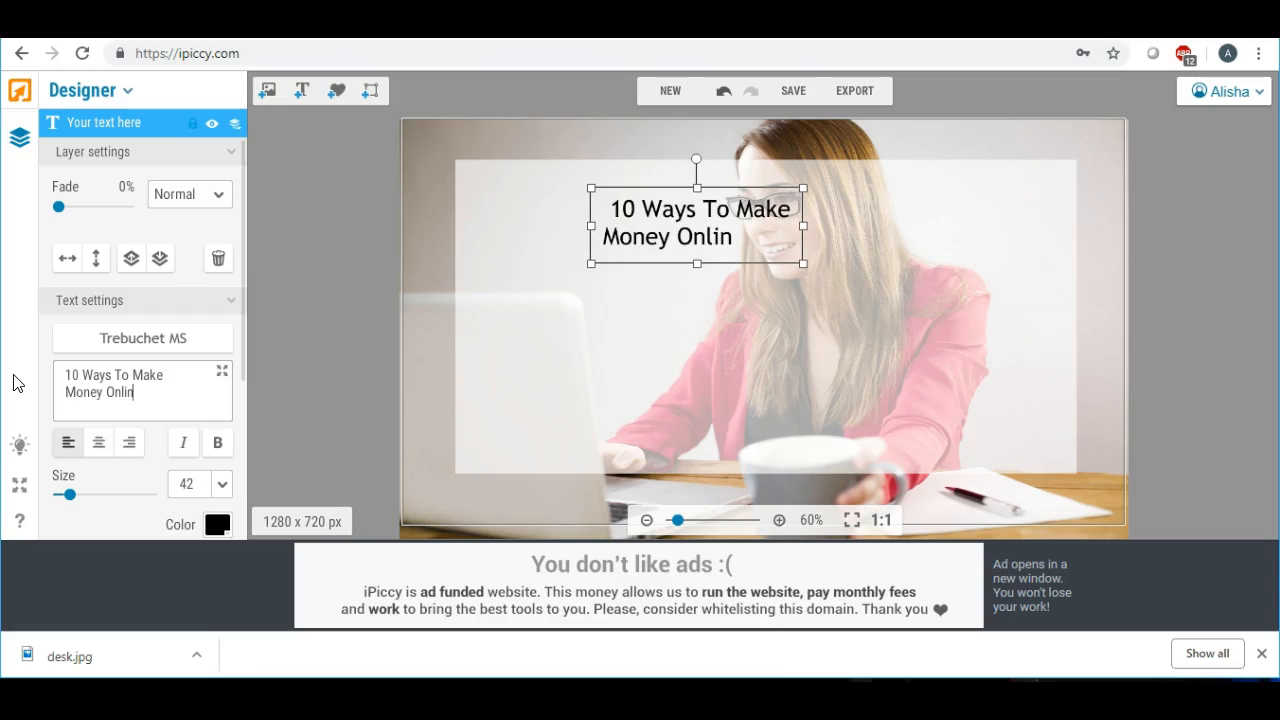
- Center-align the title text and change its font to Pistara
{"action": "left_click", "coordinate": [98, 443]}
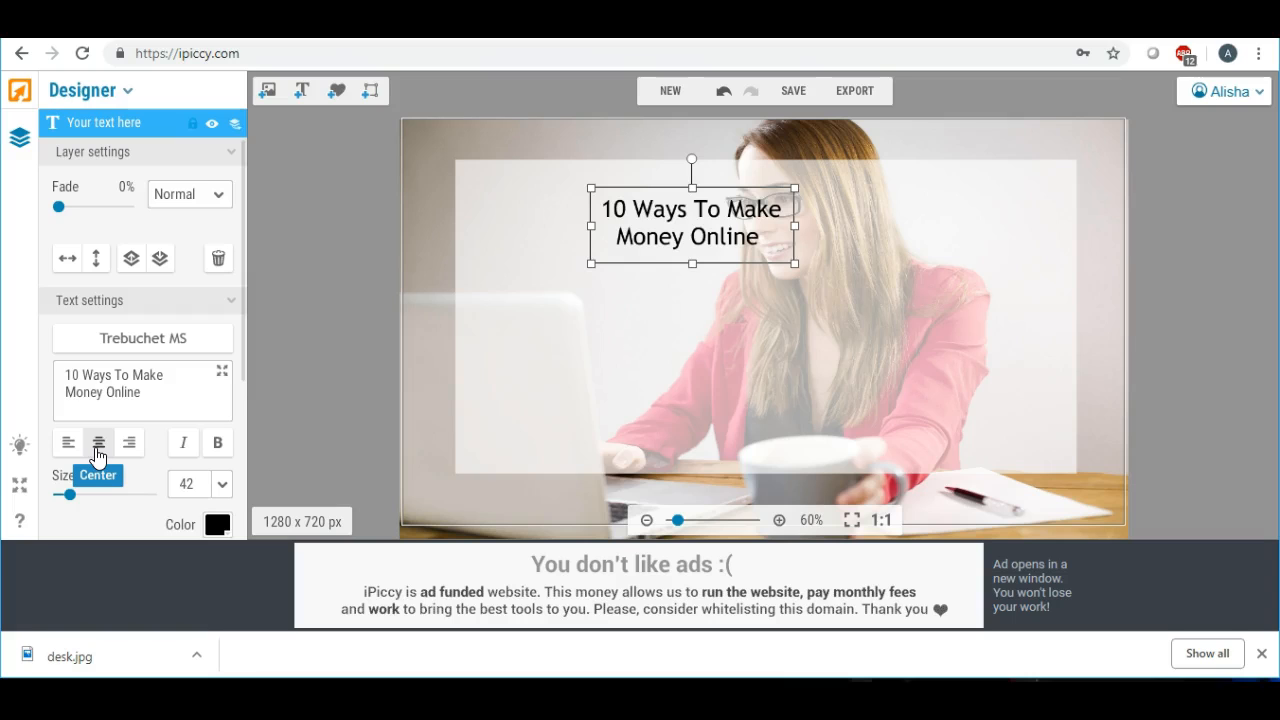
{"action": "left_click", "coordinate": [170, 338]}
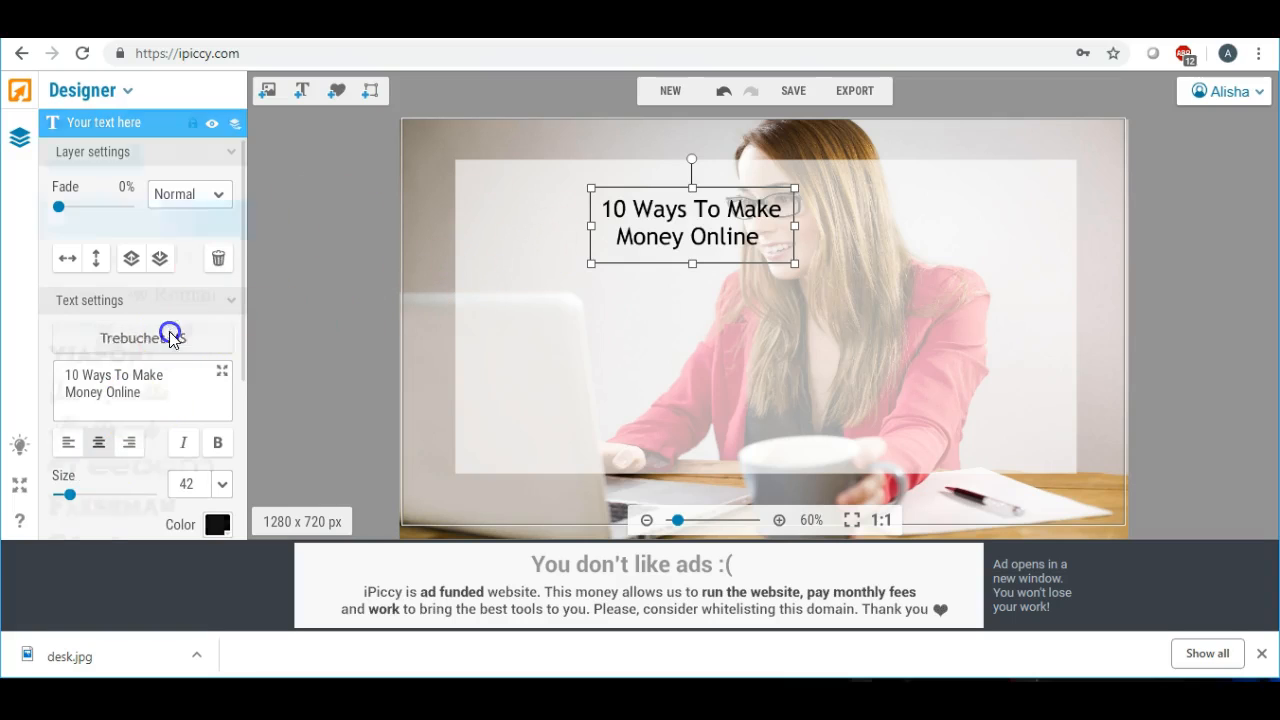
{"action": "left_click", "coordinate": [205, 158]}
{"action": "left_click_drag", "start_coordinate": [248, 184], "coordinate": [246, 220]}
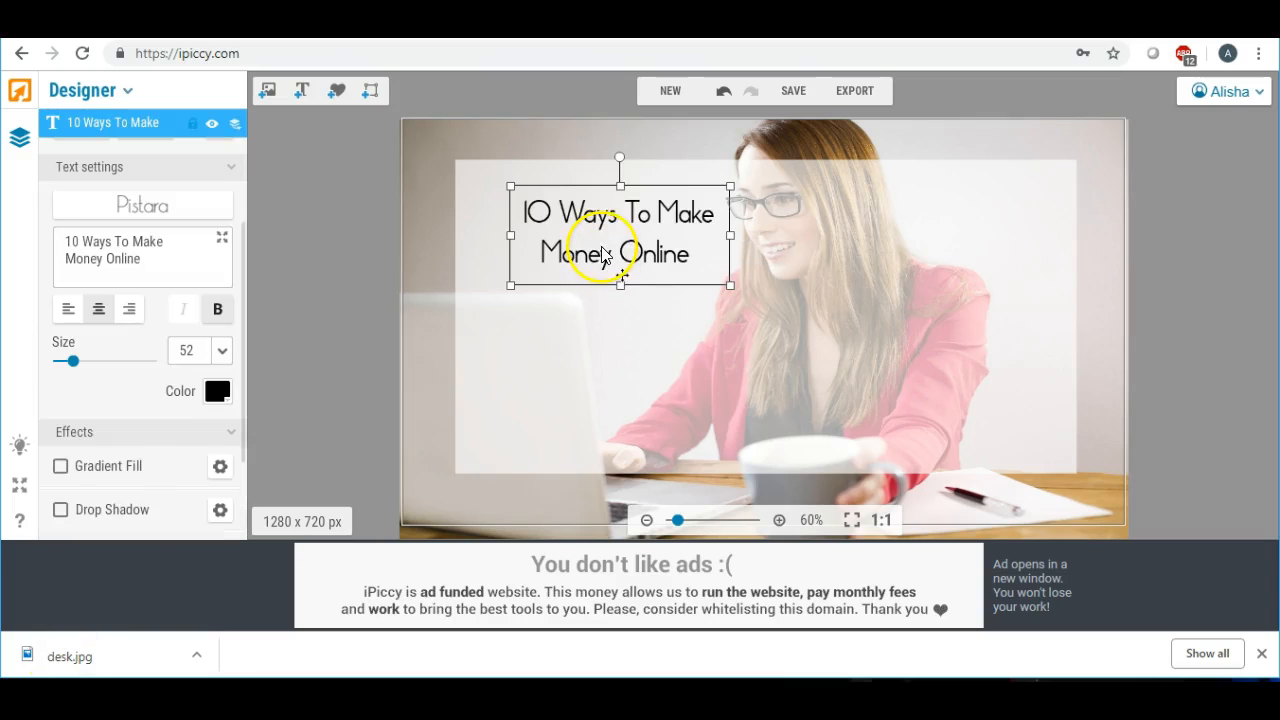
- Enlarge the title to size 131 and position it centrally within the translucent rectangle
{"action": "left_click", "coordinate": [580, 249]}
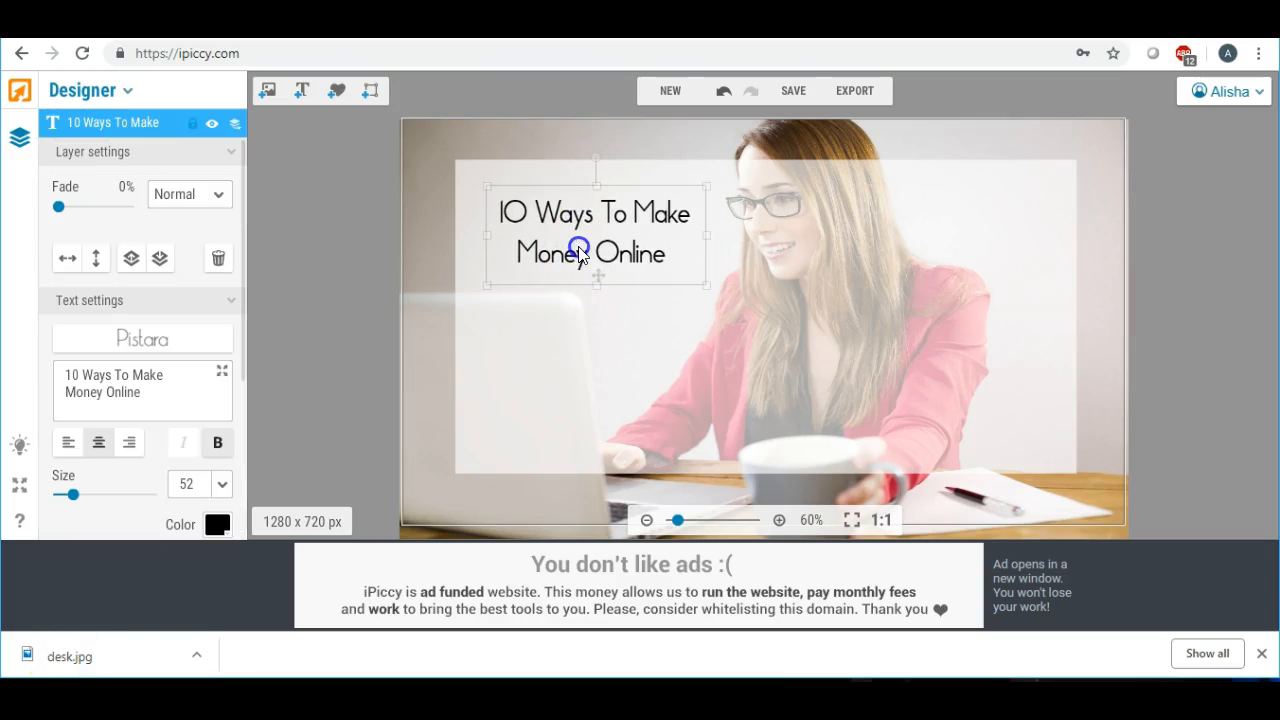
{"action": "left_click_drag", "start_coordinate": [707, 287], "coordinate": [1122, 438]}
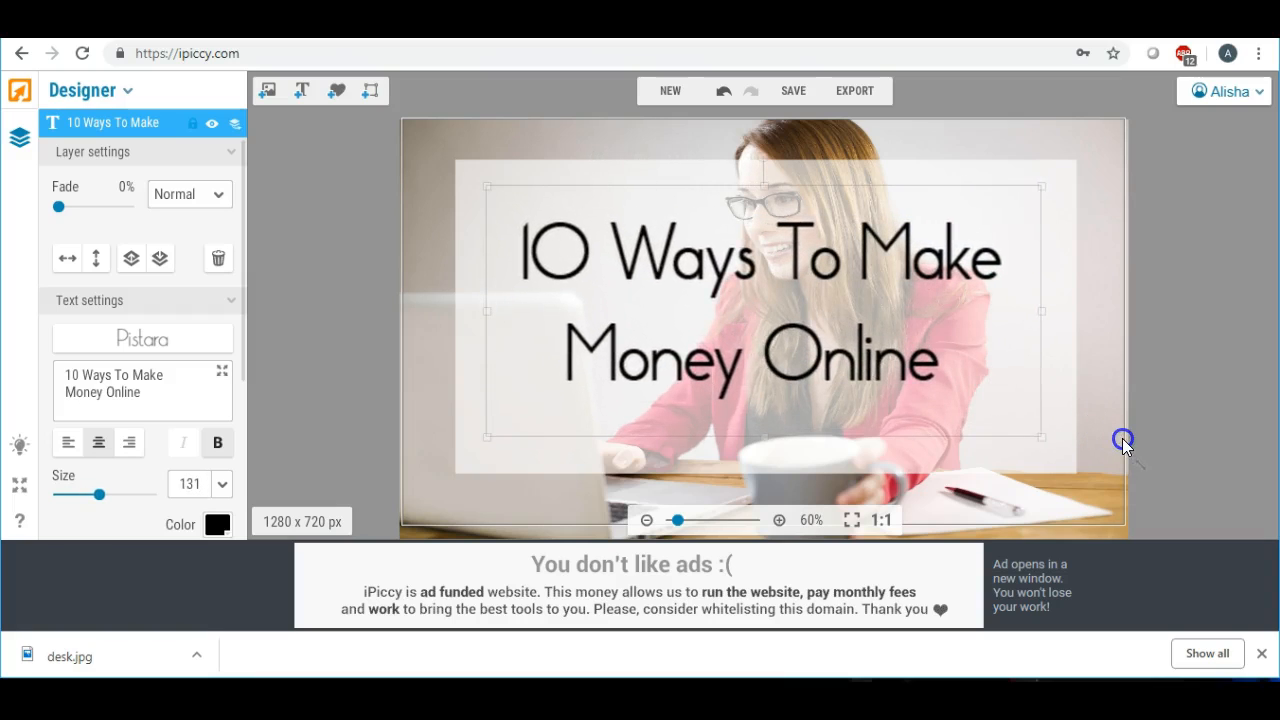
{"action": "left_click_drag", "start_coordinate": [765, 189], "coordinate": [764, 180]}
{"action": "left_click_drag", "start_coordinate": [765, 440], "coordinate": [763, 456]}
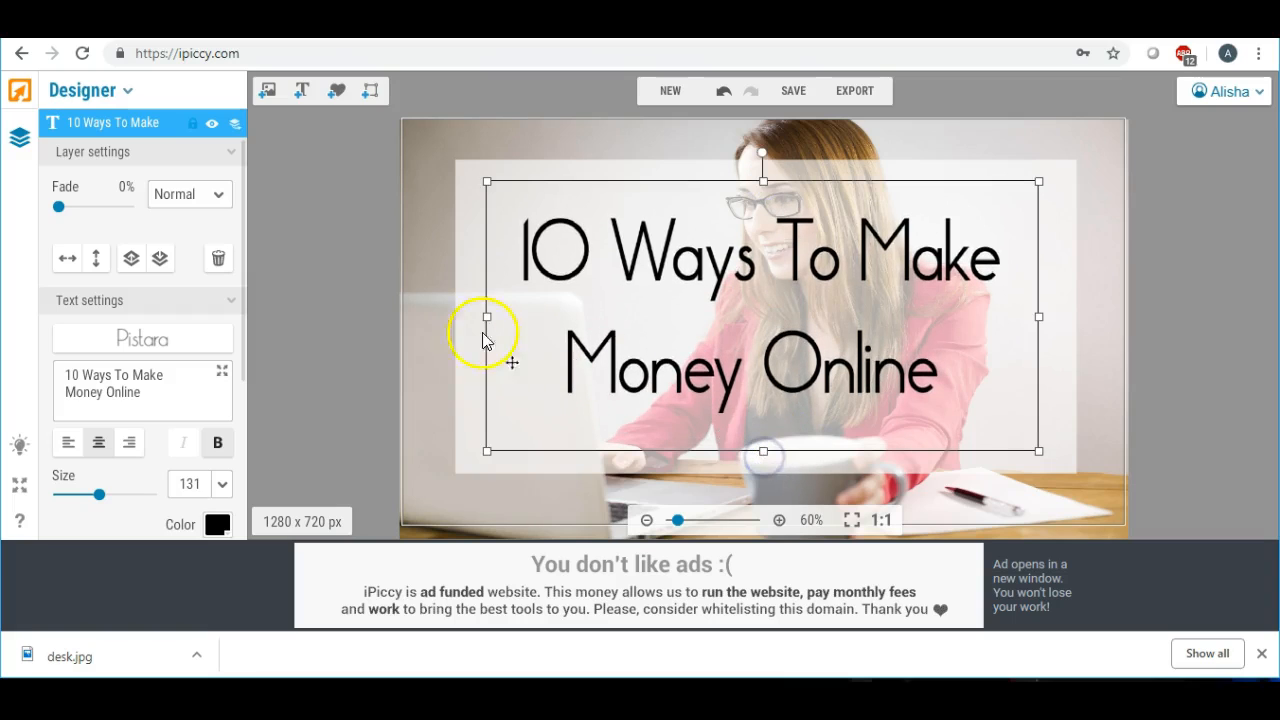
{"action": "left_click", "coordinate": [359, 318]}
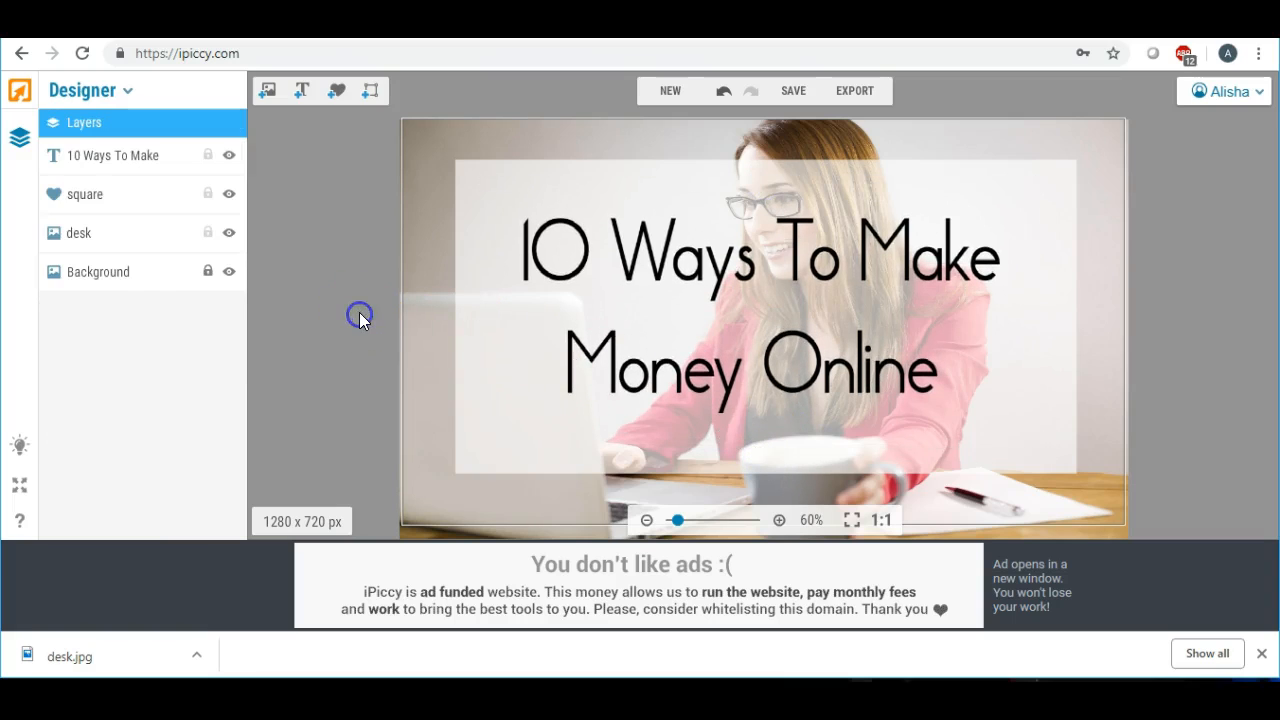
{"action": "left_click", "coordinate": [557, 256]}
{"action": "left_click", "coordinate": [286, 246]}
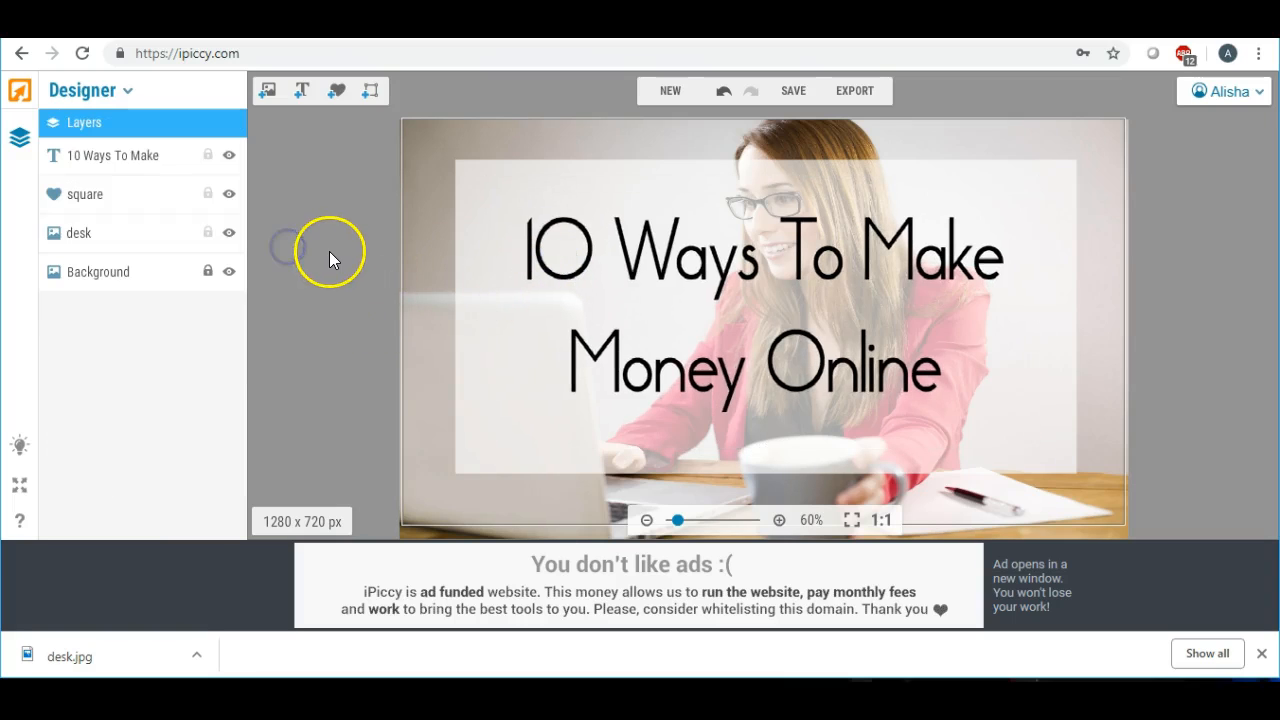
- Set the white rectangle's fade to 45%
{"action": "left_click", "coordinate": [627, 264]}
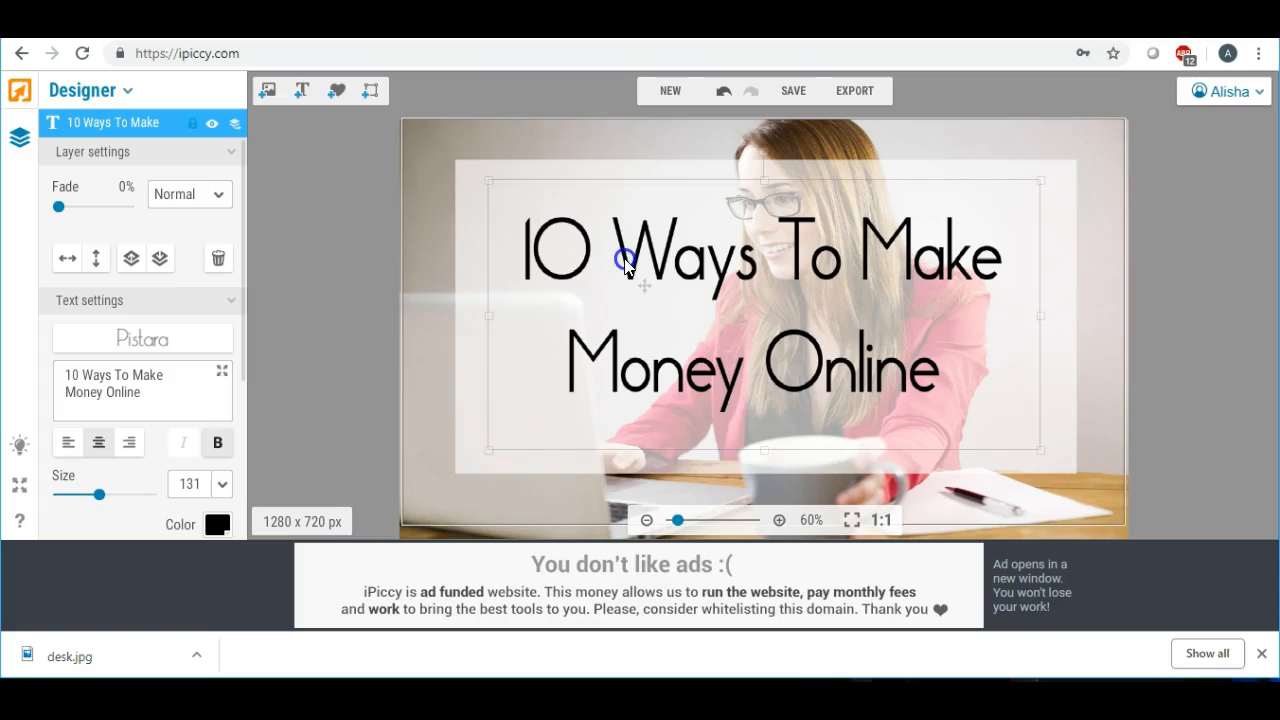
{"action": "left_click", "coordinate": [338, 248]}
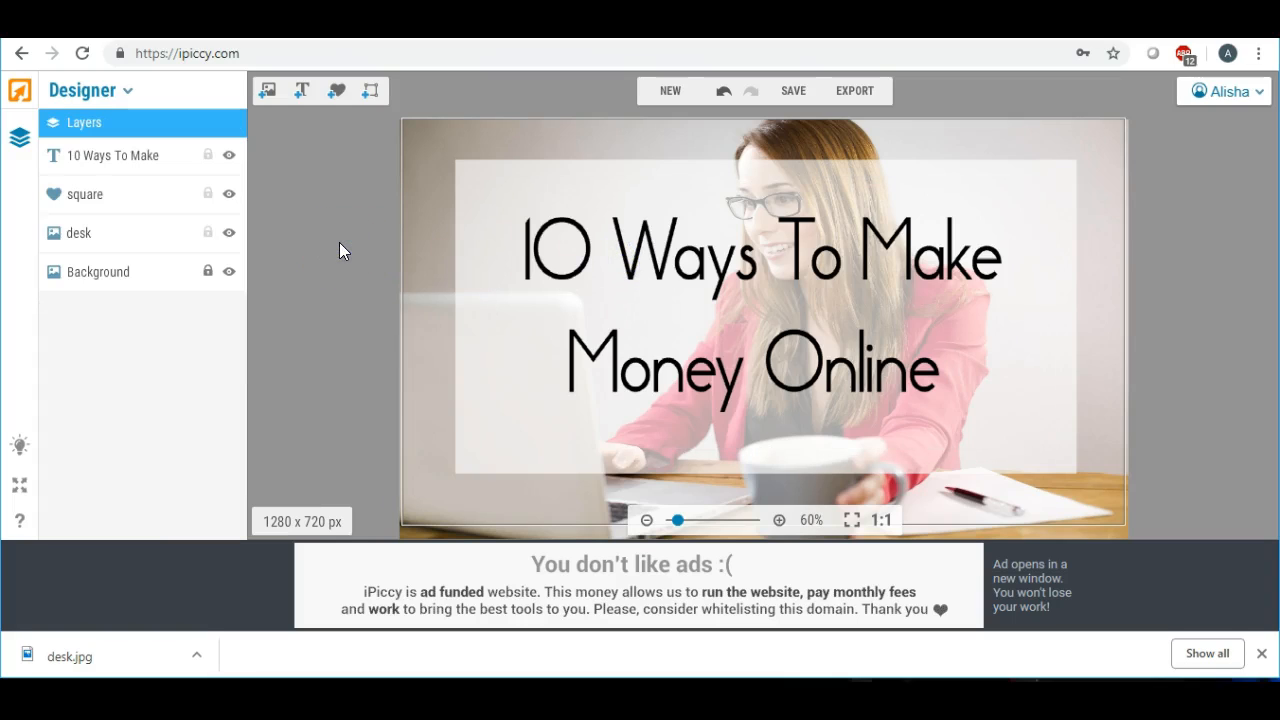
{"action": "left_click", "coordinate": [595, 184]}
{"action": "left_click", "coordinate": [479, 216]}
{"action": "left_click", "coordinate": [82, 208]}
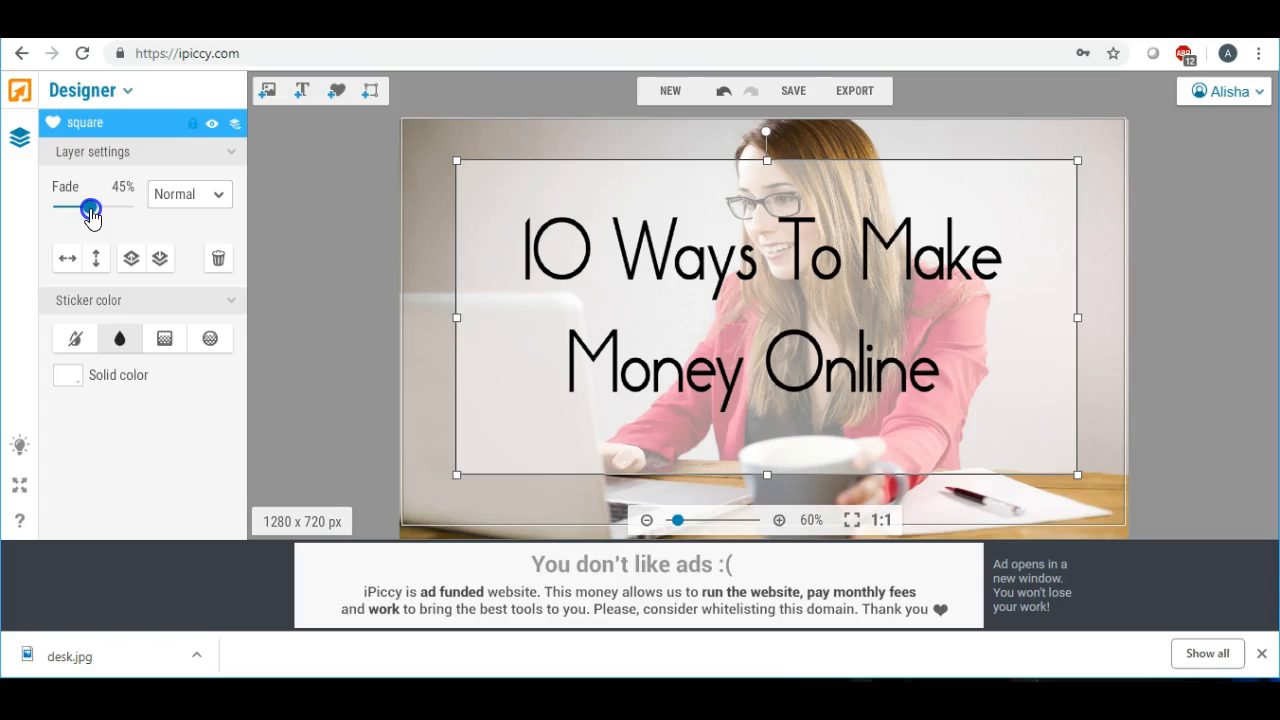
{"action": "left_click", "coordinate": [343, 222]}
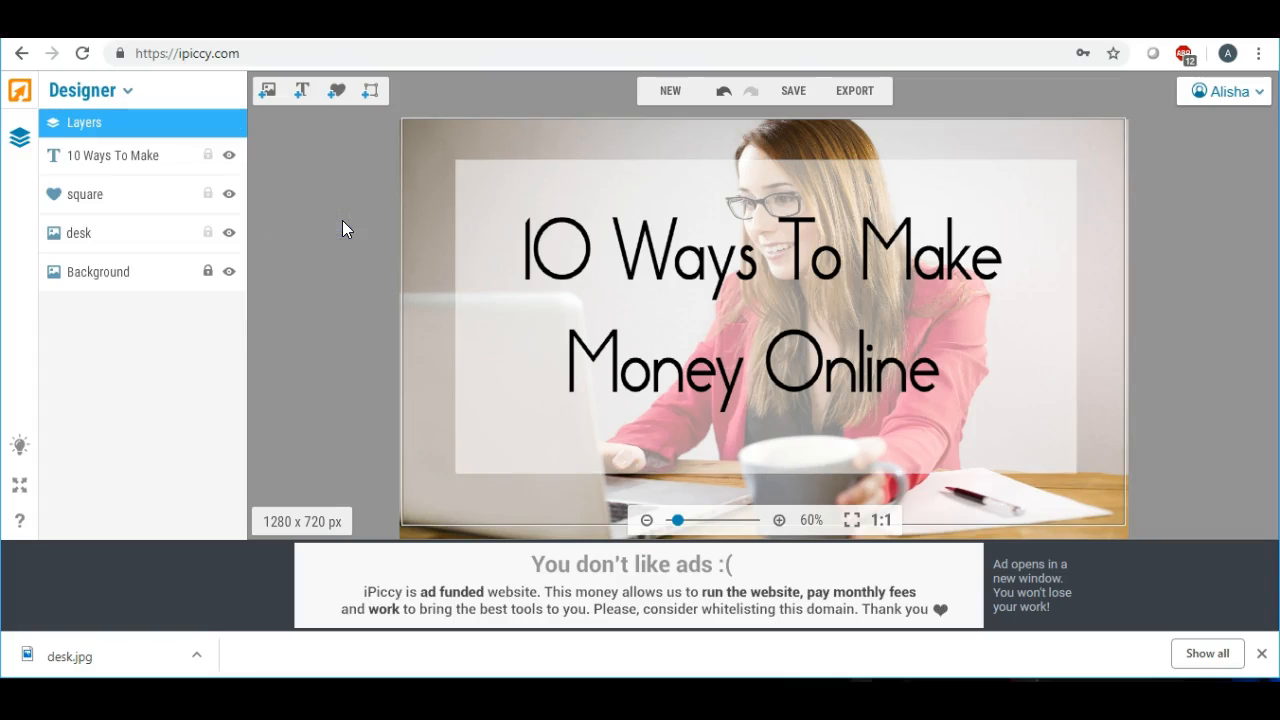
- Set the title text's fade to 31%
{"action": "left_click", "coordinate": [577, 245]}
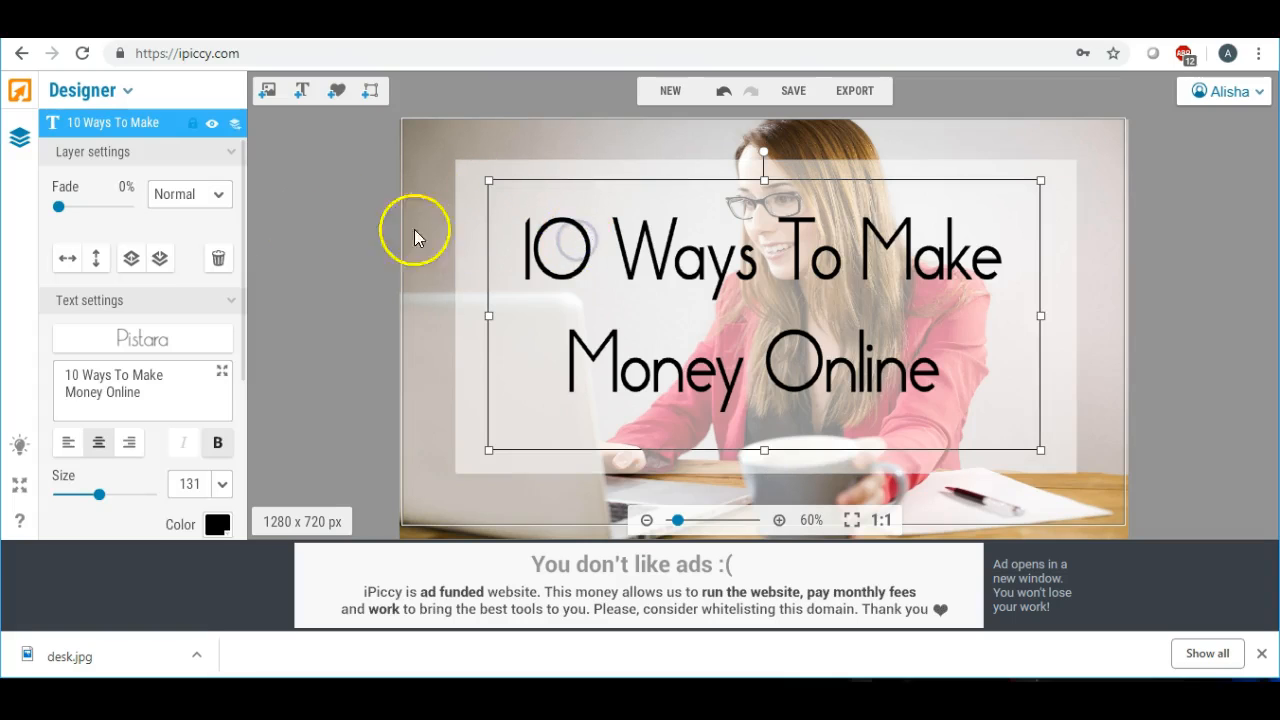
{"action": "left_click_drag", "start_coordinate": [58, 206], "coordinate": [79, 209]}
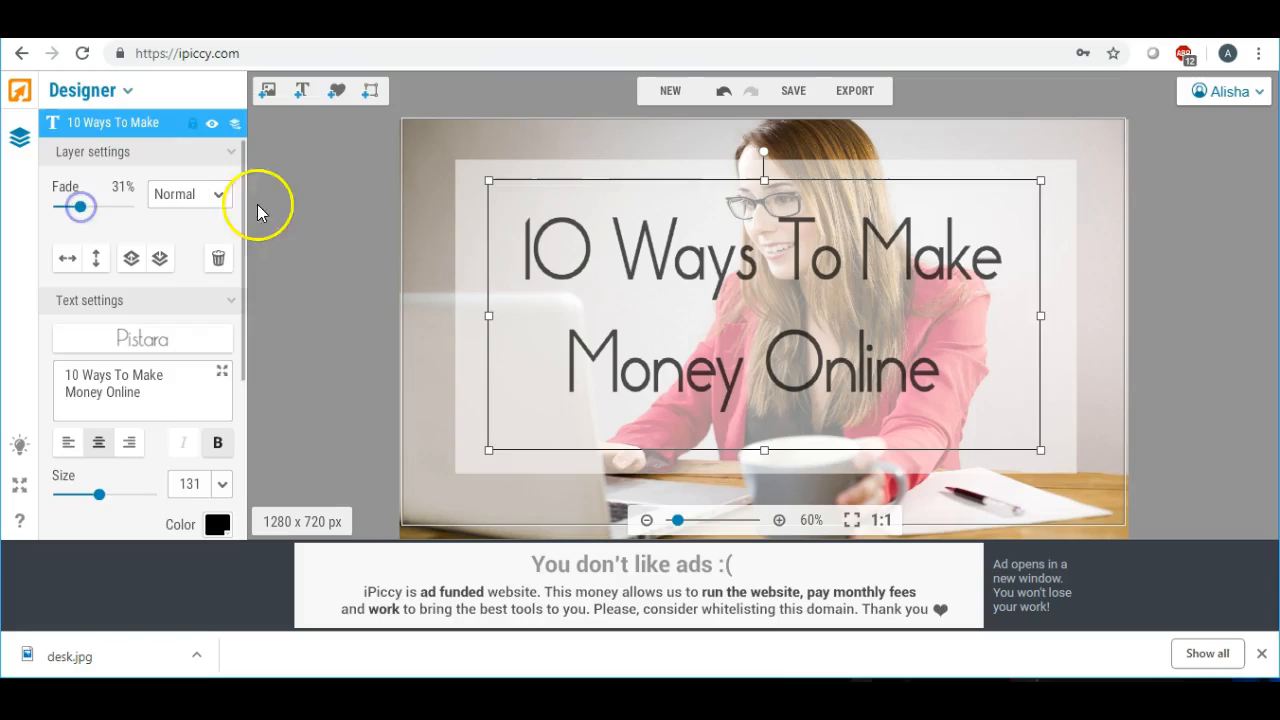
{"action": "left_click", "coordinate": [295, 210]}
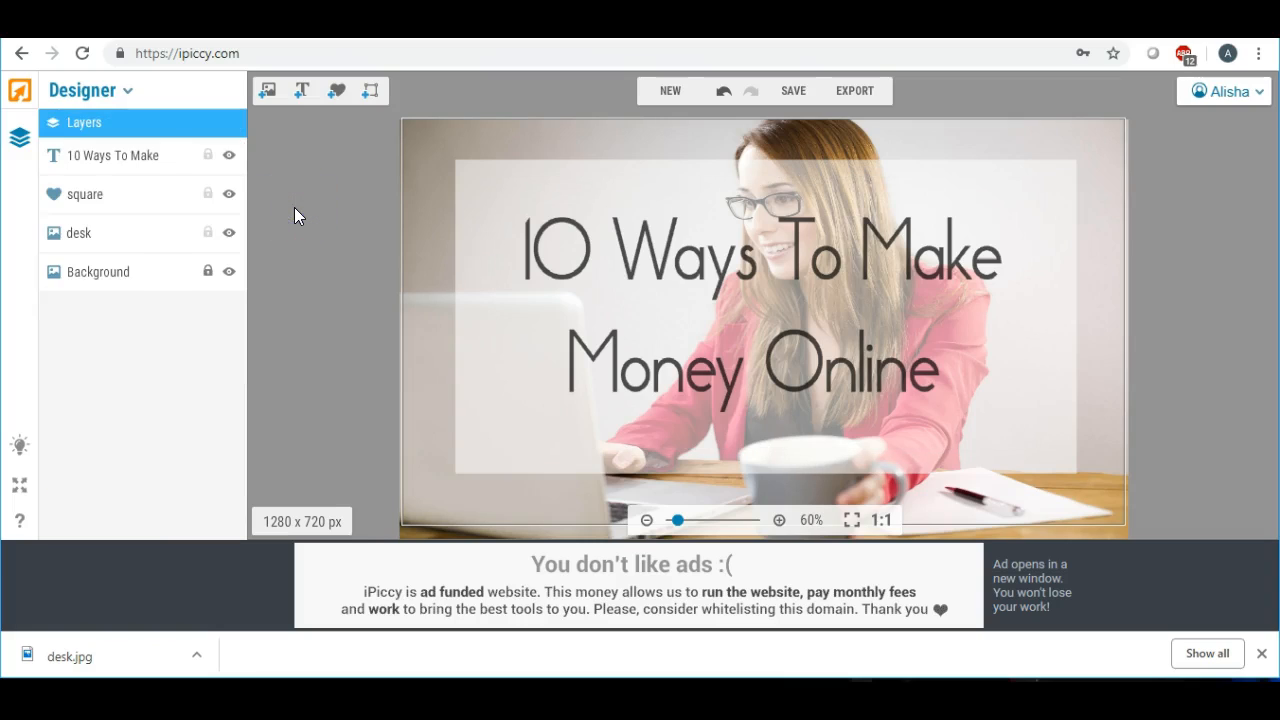
- Delete the title text and the translucent white rectangle, leaving only the desk photo and background
{"action": "left_click", "coordinate": [630, 261]}
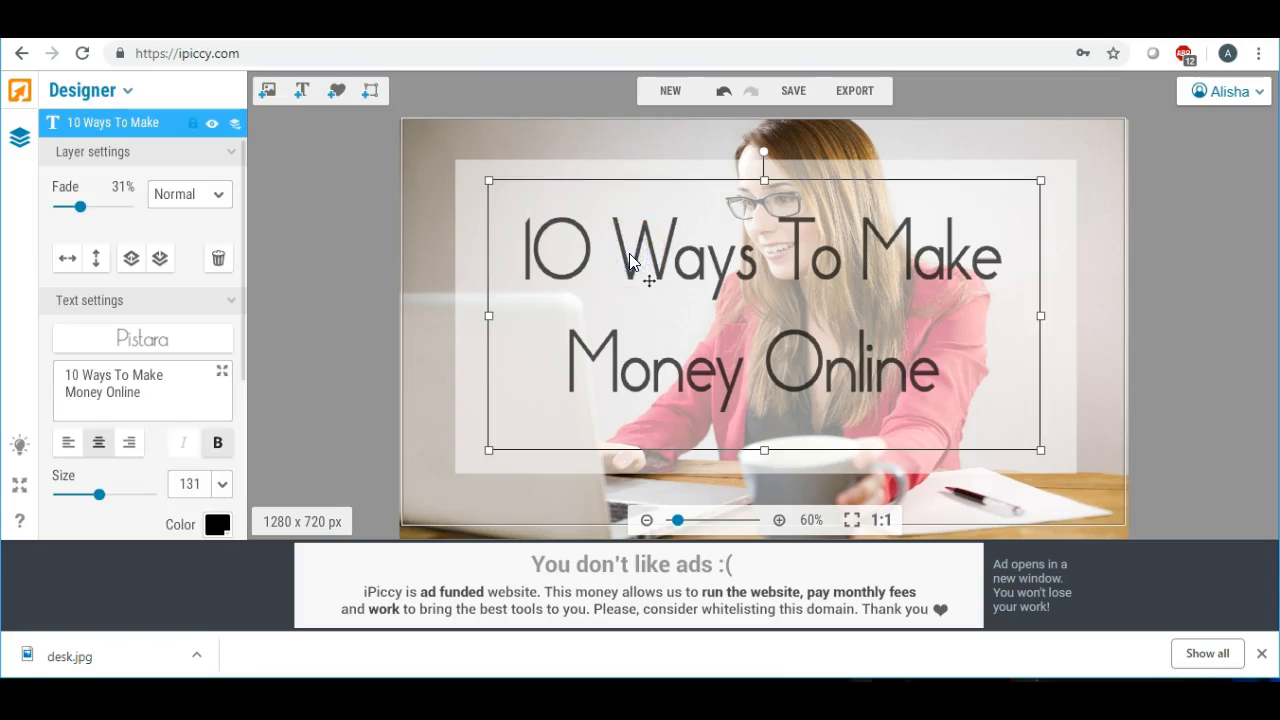
{"action": "key", "text": "Delete"}
{"action": "left_click", "coordinate": [659, 246]}
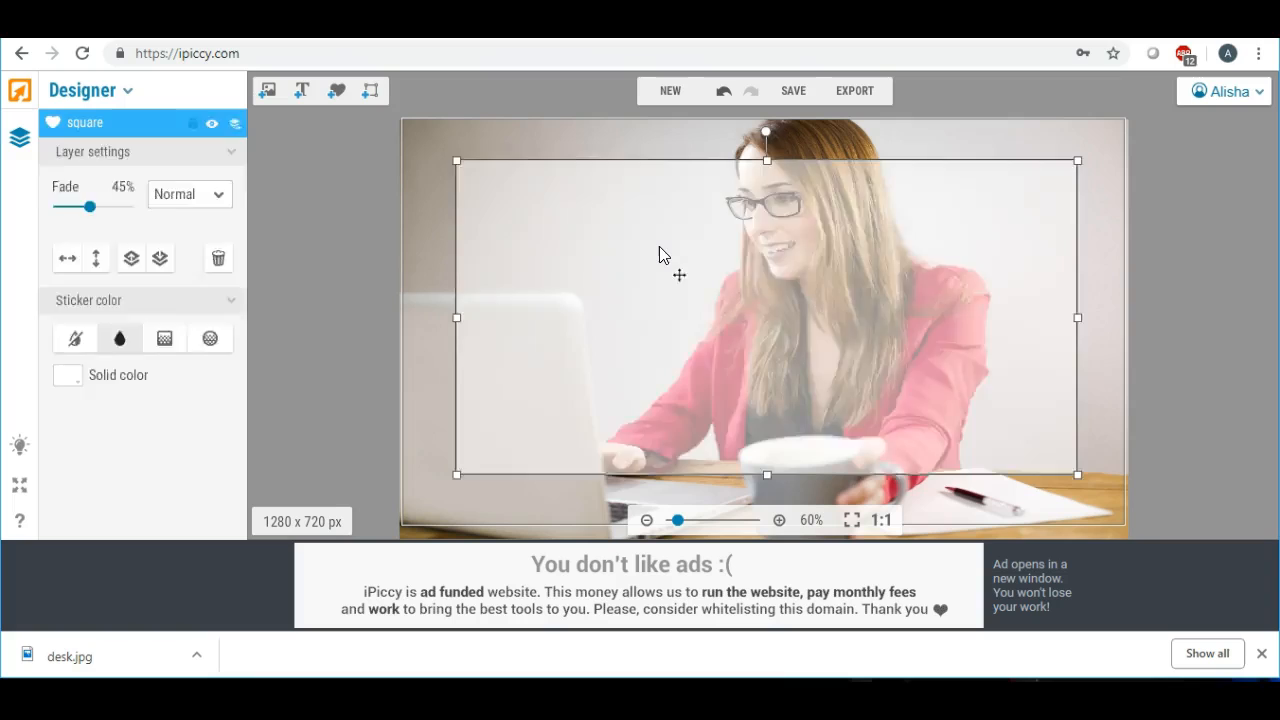
{"action": "key", "text": "Delete"}
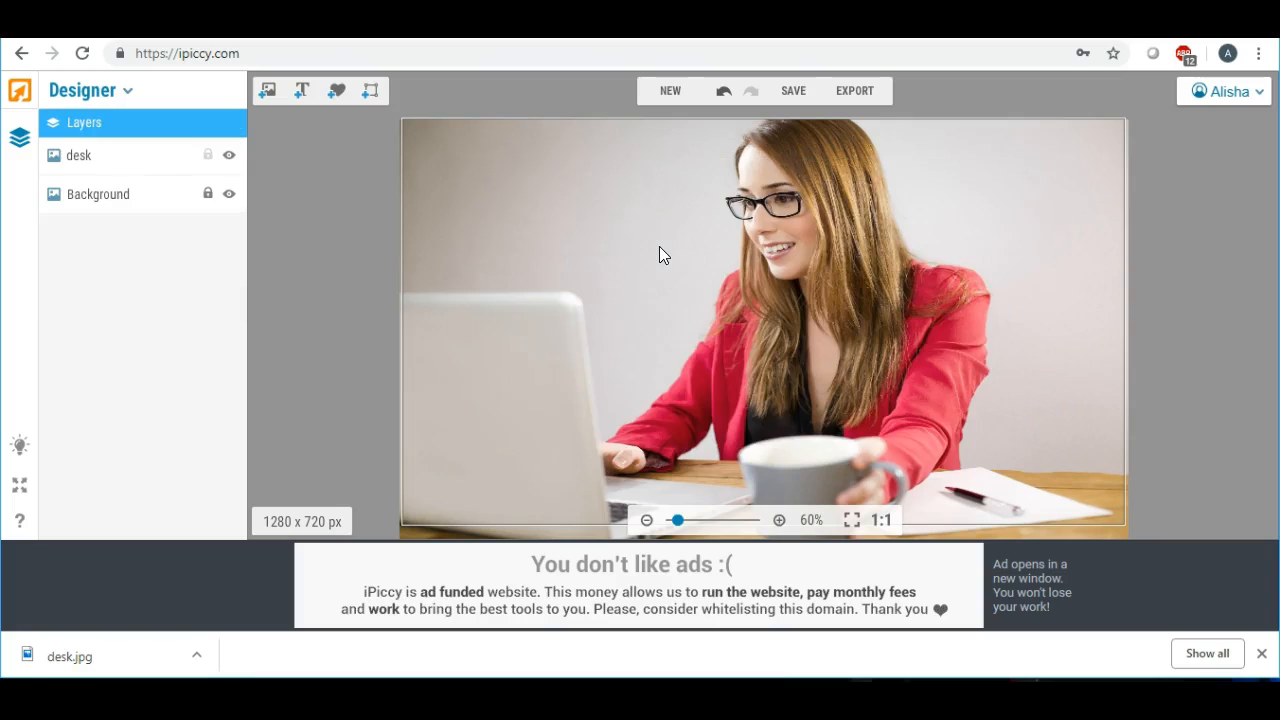
{"action": "left_click", "coordinate": [300, 91]}
{"action": "left_click_drag", "start_coordinate": [718, 328], "coordinate": [490, 180]}
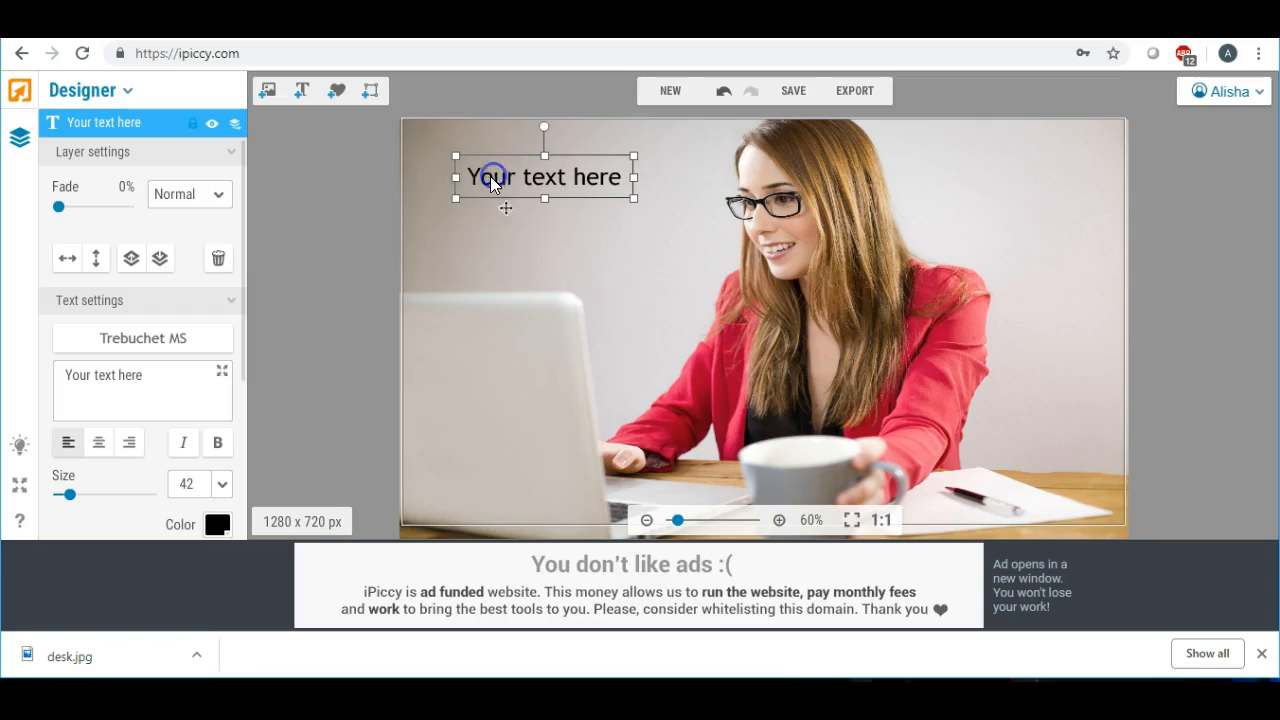
{"action": "left_click", "coordinate": [217, 524]}
{"action": "left_click", "coordinate": [252, 468]}
{"action": "left_click", "coordinate": [241, 453]}
{"action": "left_click", "coordinate": [244, 458]}
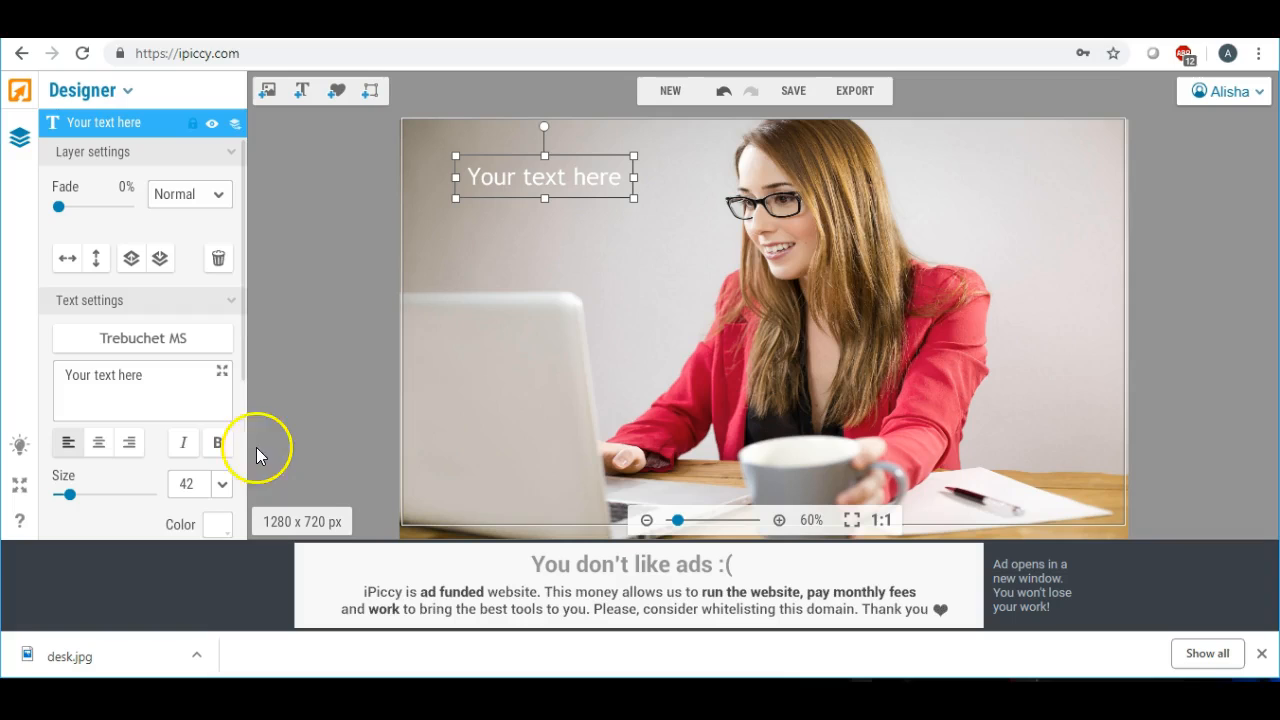
{"action": "left_click", "coordinate": [267, 90]}
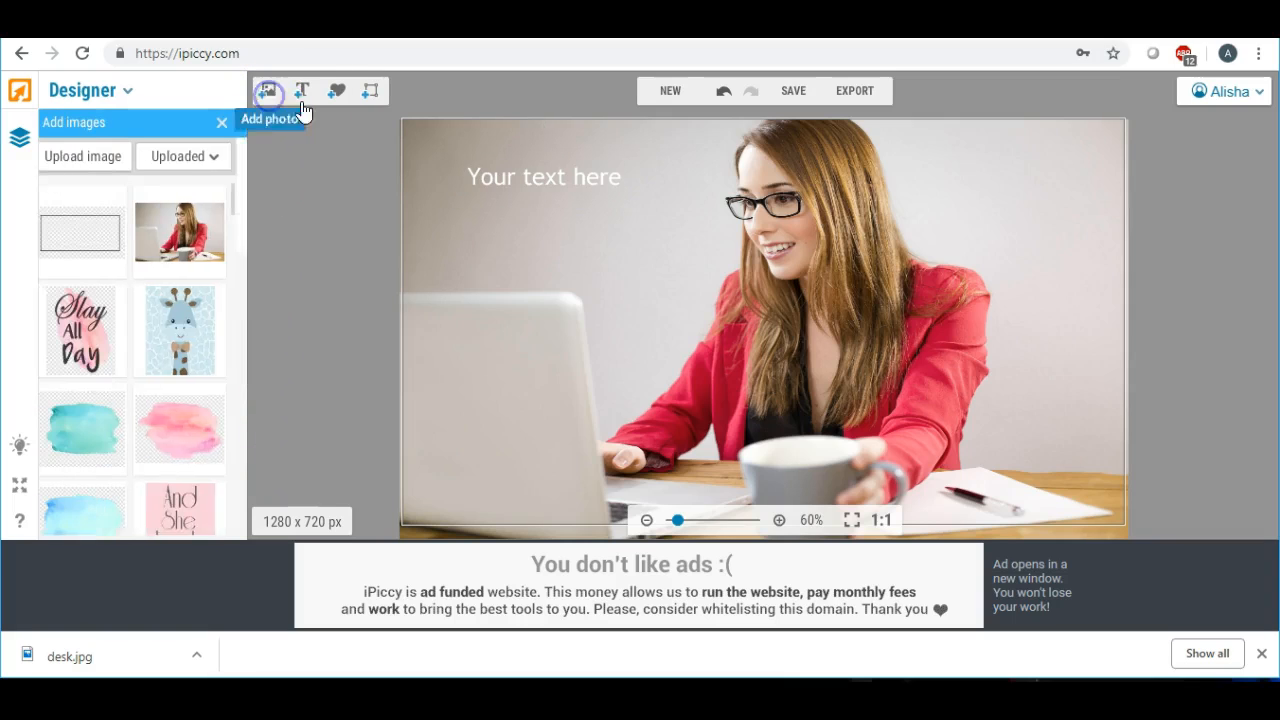
{"action": "left_click", "coordinate": [232, 123]}
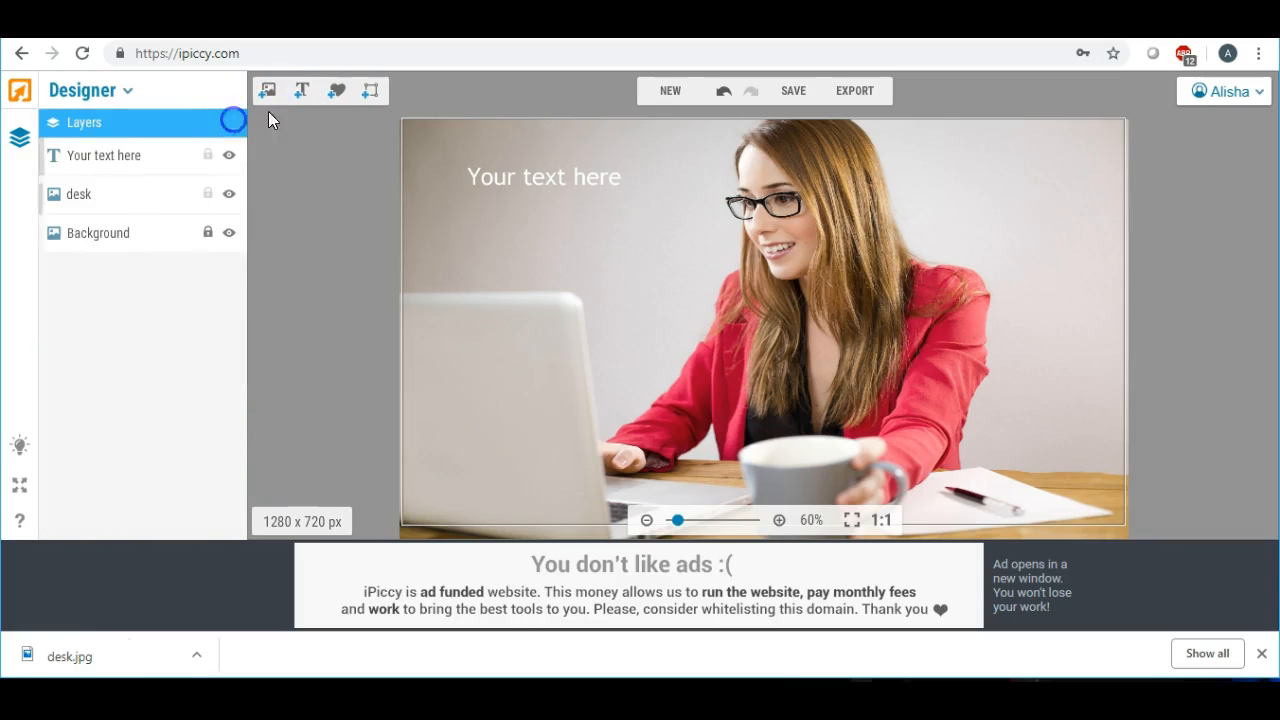
{"action": "left_click", "coordinate": [336, 91]}
{"action": "left_click", "coordinate": [521, 187]}
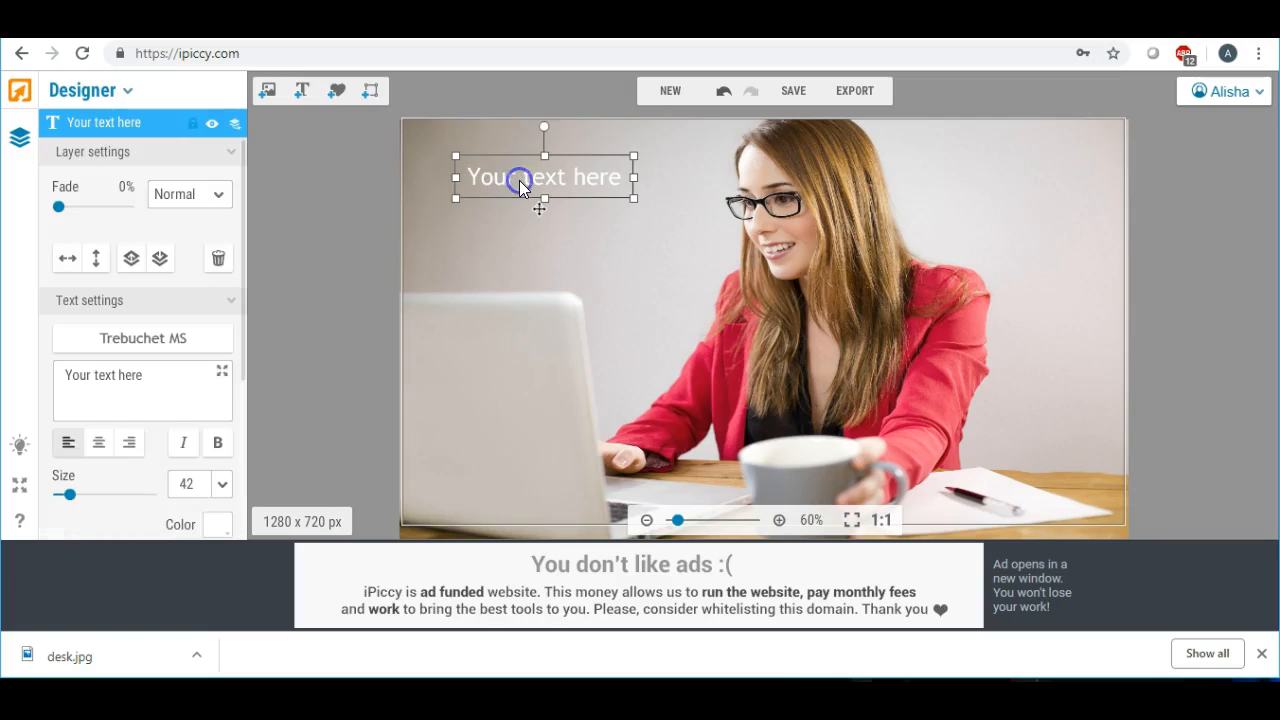
{"action": "key", "text": "Delete"}
- Add a solid square sticker from the Geometric set and place it in the photo's upper-left area
{"action": "left_click", "coordinate": [337, 89]}
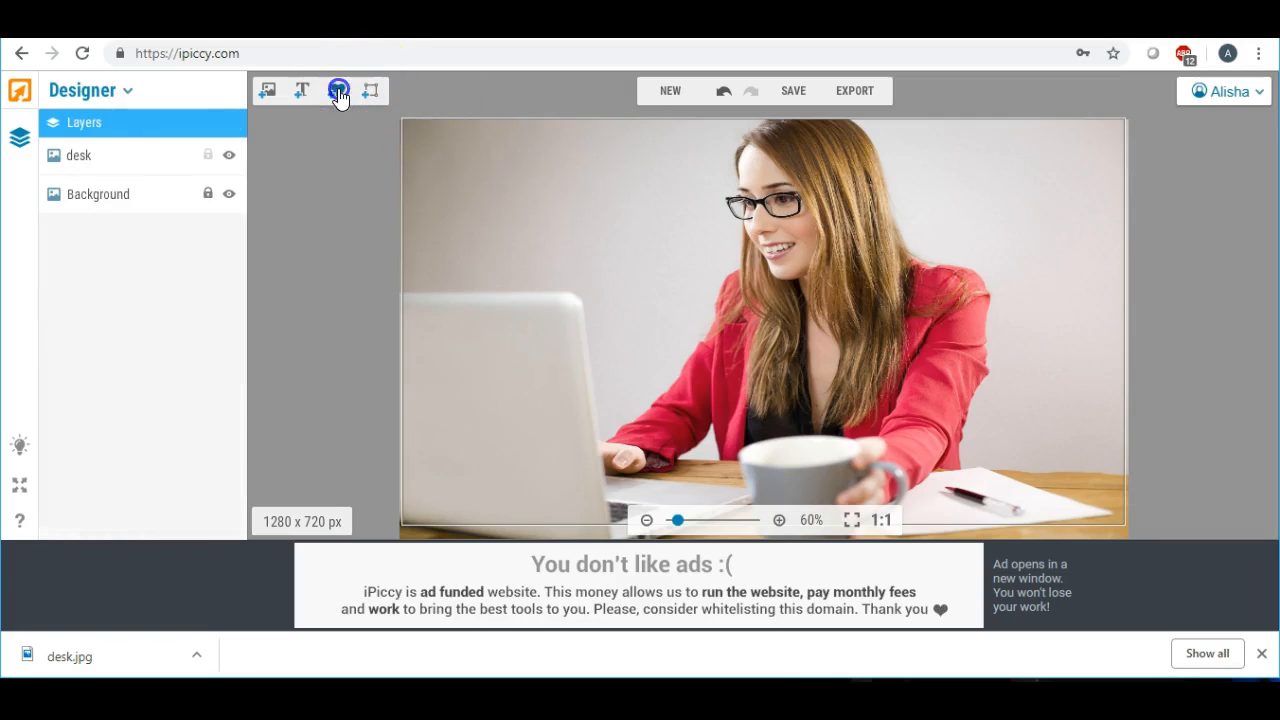
{"action": "left_click", "coordinate": [170, 163]}
{"action": "left_click", "coordinate": [71, 236]}
{"action": "left_click_drag", "start_coordinate": [742, 290], "coordinate": [469, 184]}
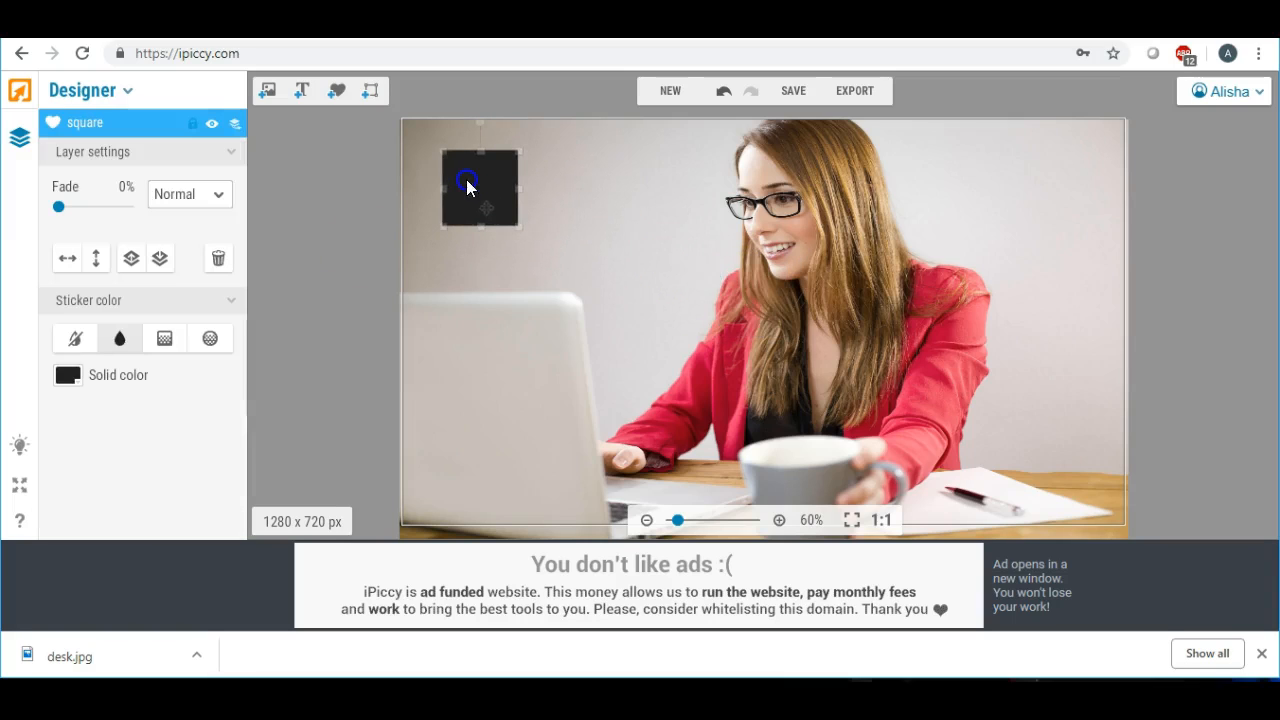
- Add a second solid Geometric square and place it directly below the first one
{"action": "left_click", "coordinate": [339, 91]}
{"action": "left_click", "coordinate": [186, 167]}
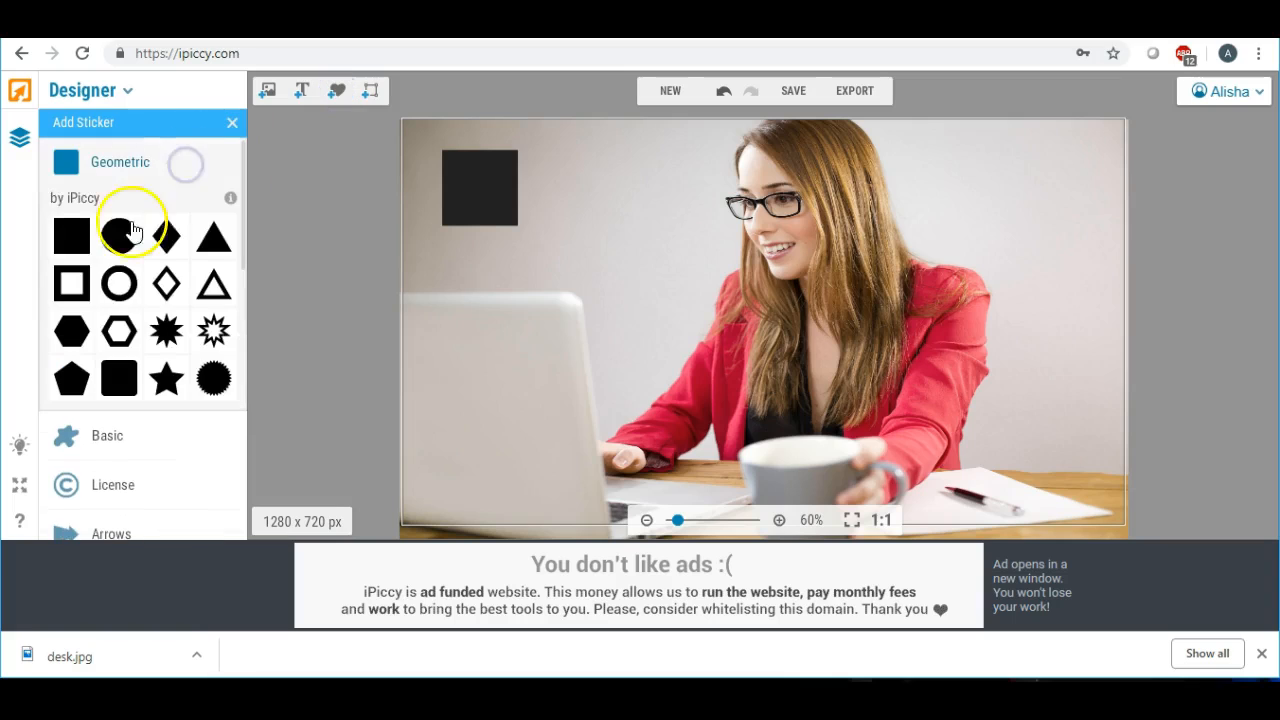
{"action": "left_click", "coordinate": [74, 232]}
{"action": "left_click_drag", "start_coordinate": [790, 288], "coordinate": [480, 277]}
- Reshape the upper square into a wide, thin horizontal bar across the photo's upper-left area
{"action": "left_click", "coordinate": [484, 181]}
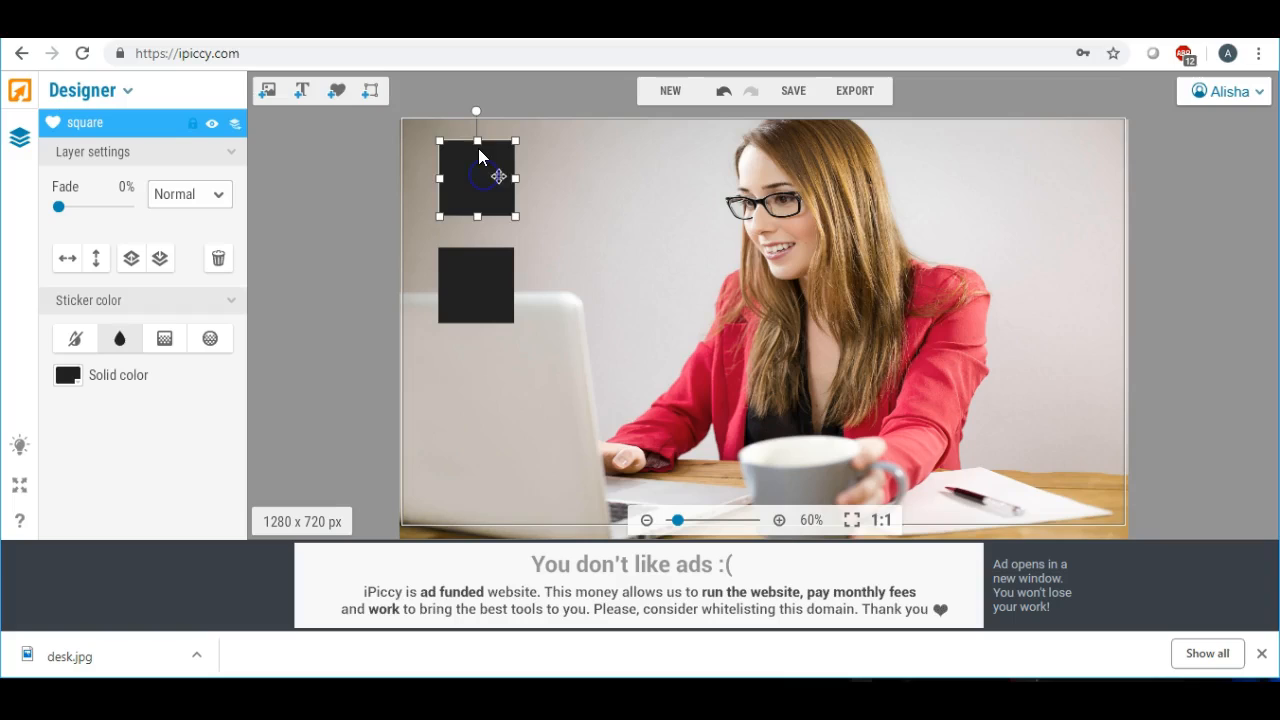
{"action": "left_click_drag", "start_coordinate": [478, 158], "coordinate": [684, 190]}
{"action": "left_click_drag", "start_coordinate": [549, 178], "coordinate": [529, 165]}
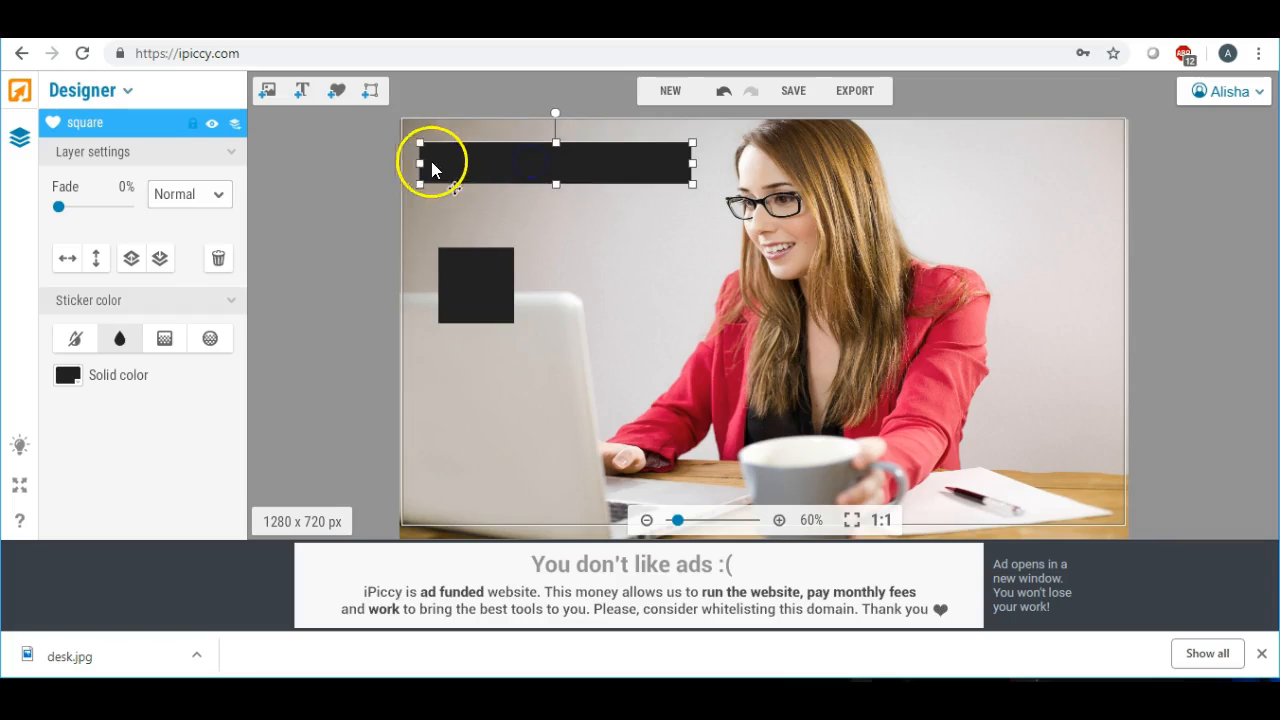
{"action": "left_click_drag", "start_coordinate": [420, 163], "coordinate": [410, 163]}
{"action": "left_click_drag", "start_coordinate": [535, 163], "coordinate": [543, 166]}
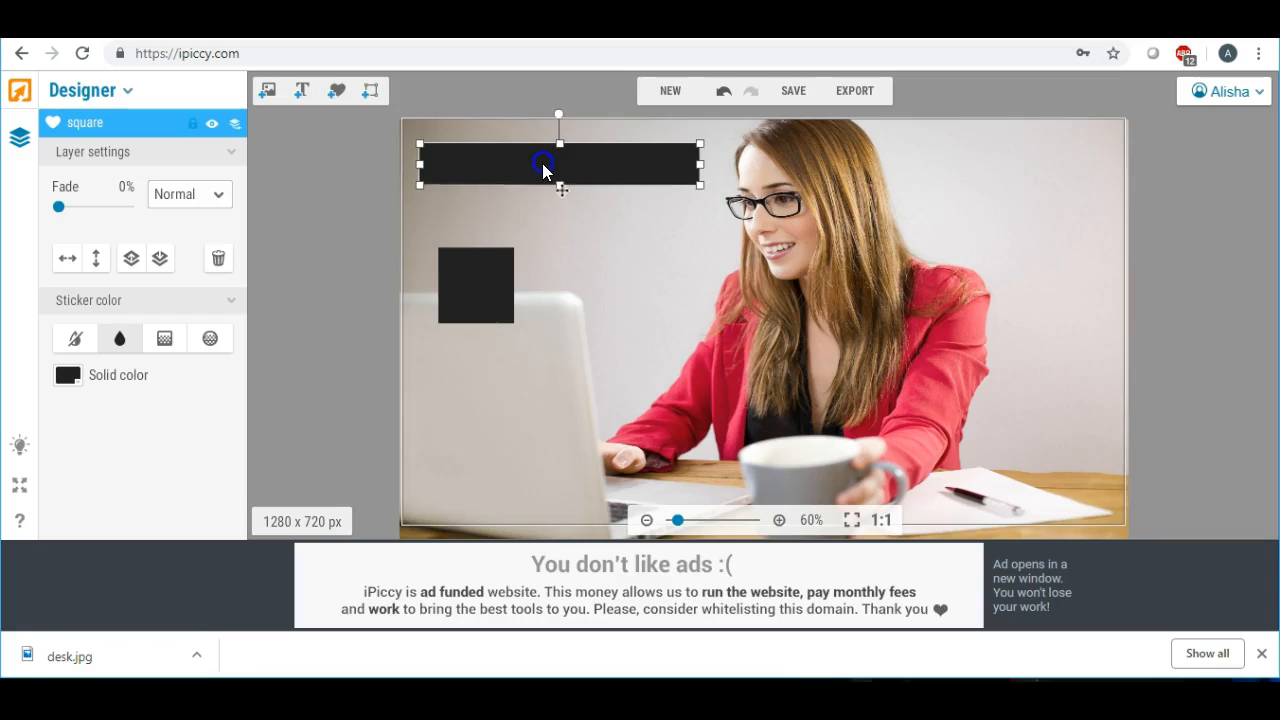
- Recolor the horizontal bar white and delete the remaining black square
{"action": "left_click", "coordinate": [67, 375]}
{"action": "left_click", "coordinate": [91, 394]}
{"action": "left_click", "coordinate": [89, 452]}
{"action": "left_click", "coordinate": [90, 455]}
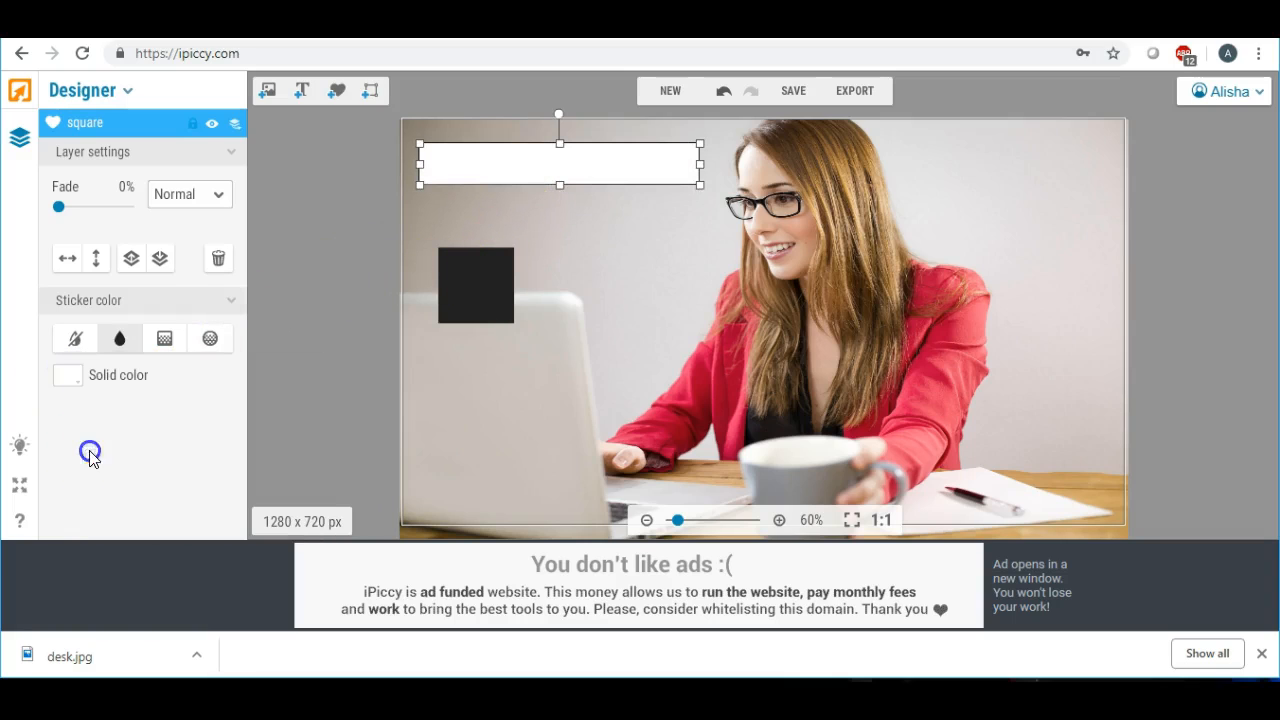
{"action": "left_click", "coordinate": [471, 268]}
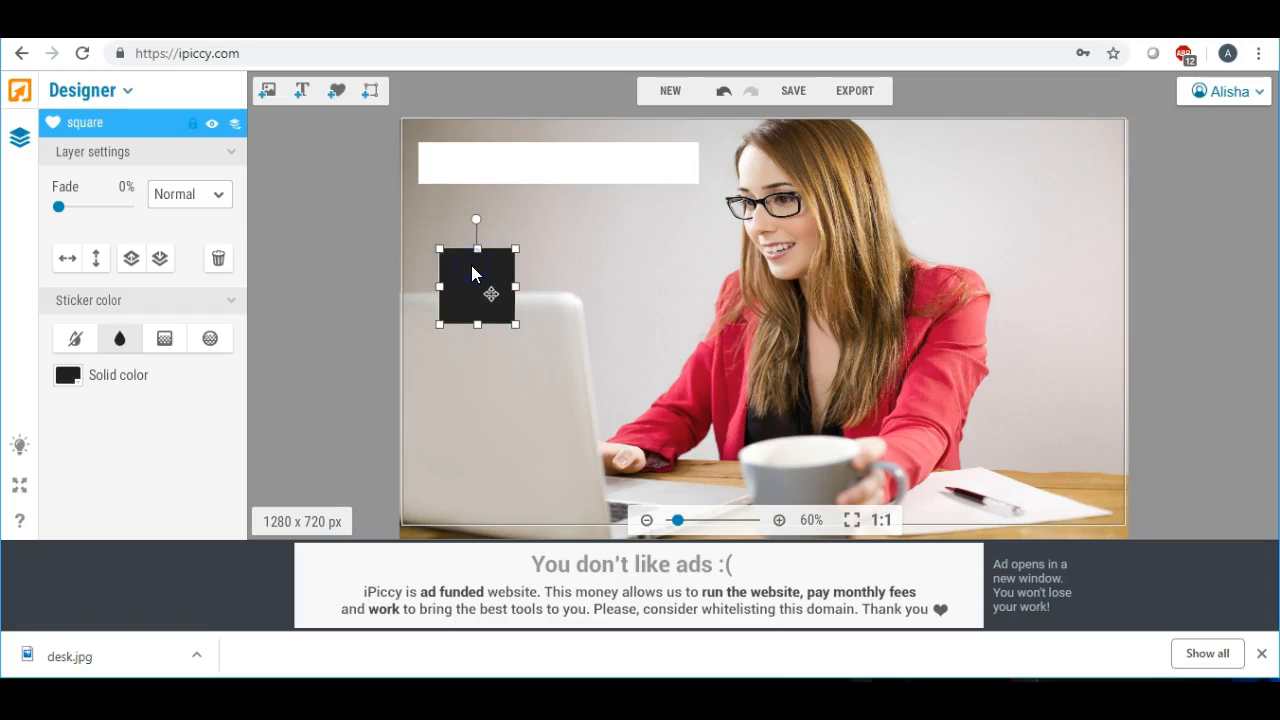
{"action": "key", "text": "Delete"}
- Duplicate the white bar, then narrow the copy and center it just below the original
{"action": "right_click", "coordinate": [489, 157]}
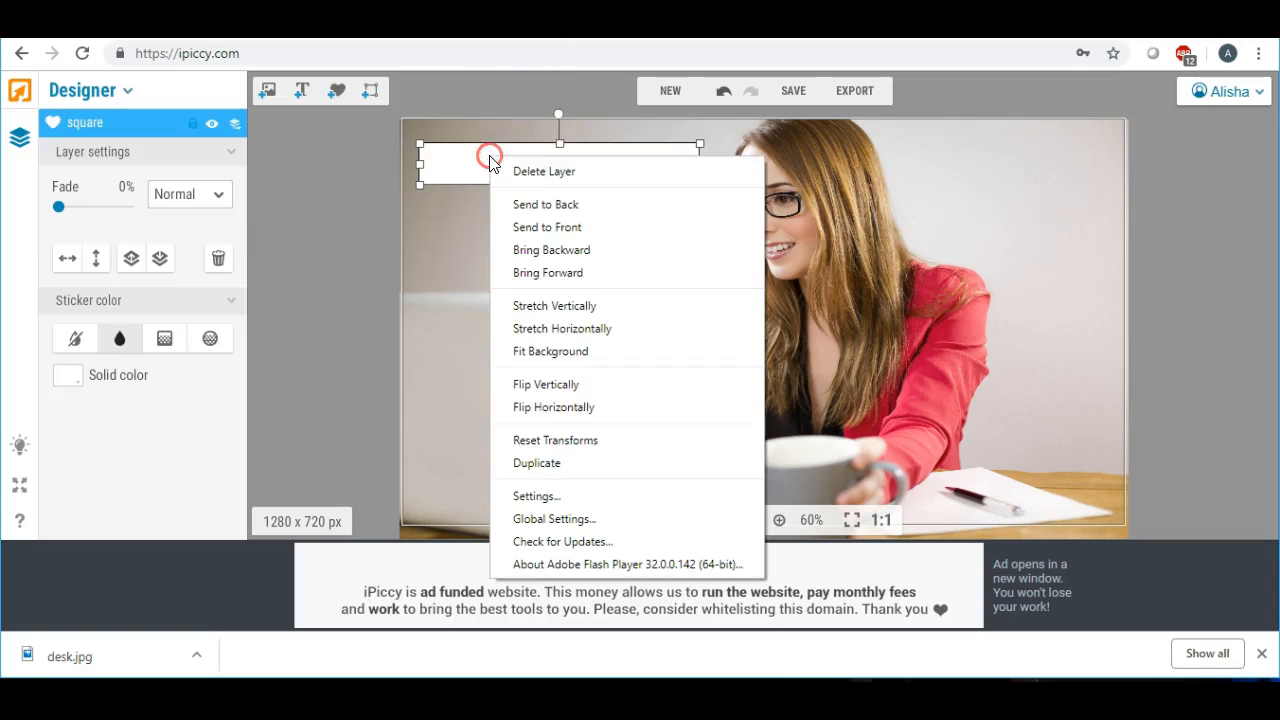
{"action": "left_click", "coordinate": [557, 459]}
{"action": "left_click_drag", "start_coordinate": [518, 196], "coordinate": [514, 224]}
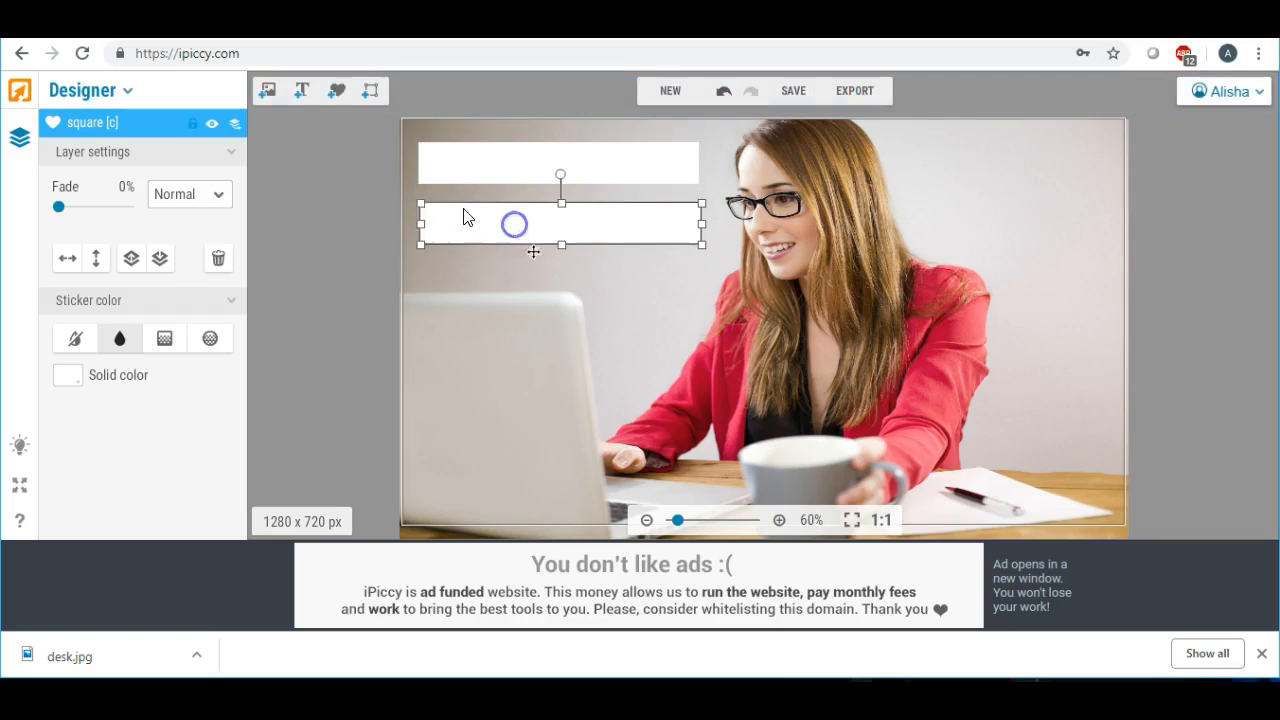
{"action": "left_click_drag", "start_coordinate": [421, 224], "coordinate": [490, 226]}
{"action": "left_click_drag", "start_coordinate": [594, 227], "coordinate": [564, 224]}
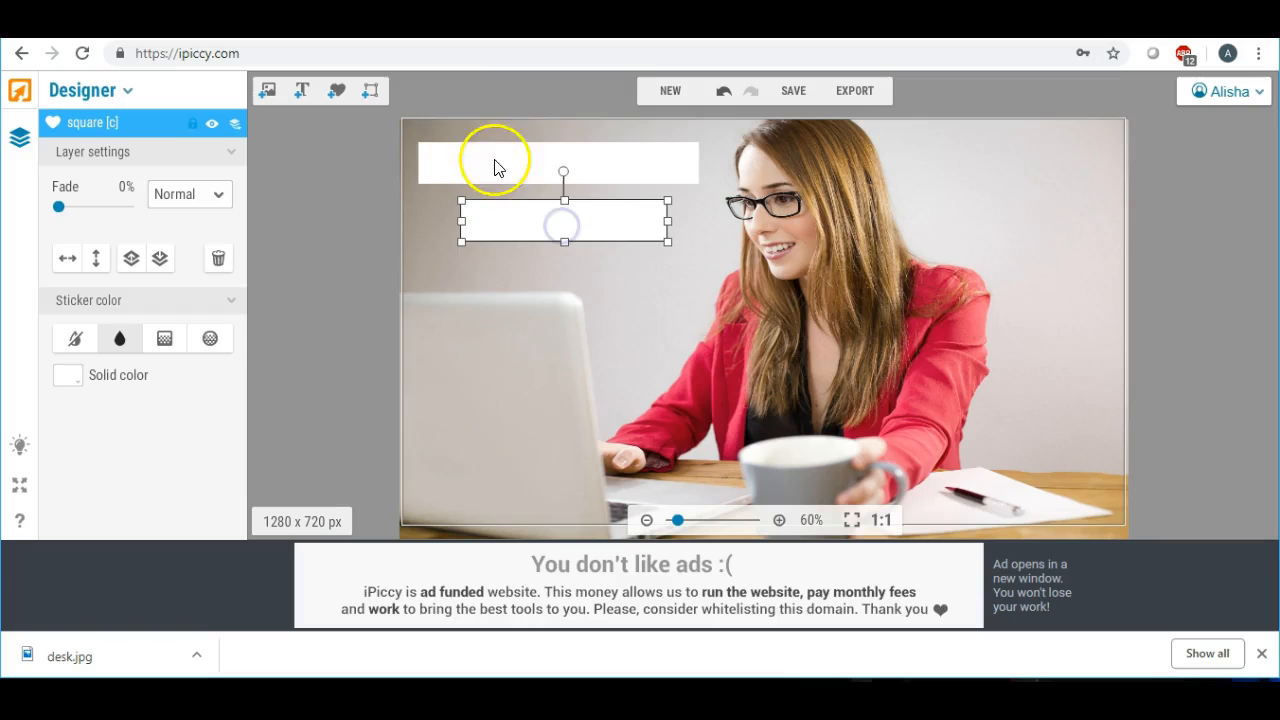
- Add a text layer reading "10 Ways To Make" over the upper white bar
{"action": "left_click", "coordinate": [300, 92]}
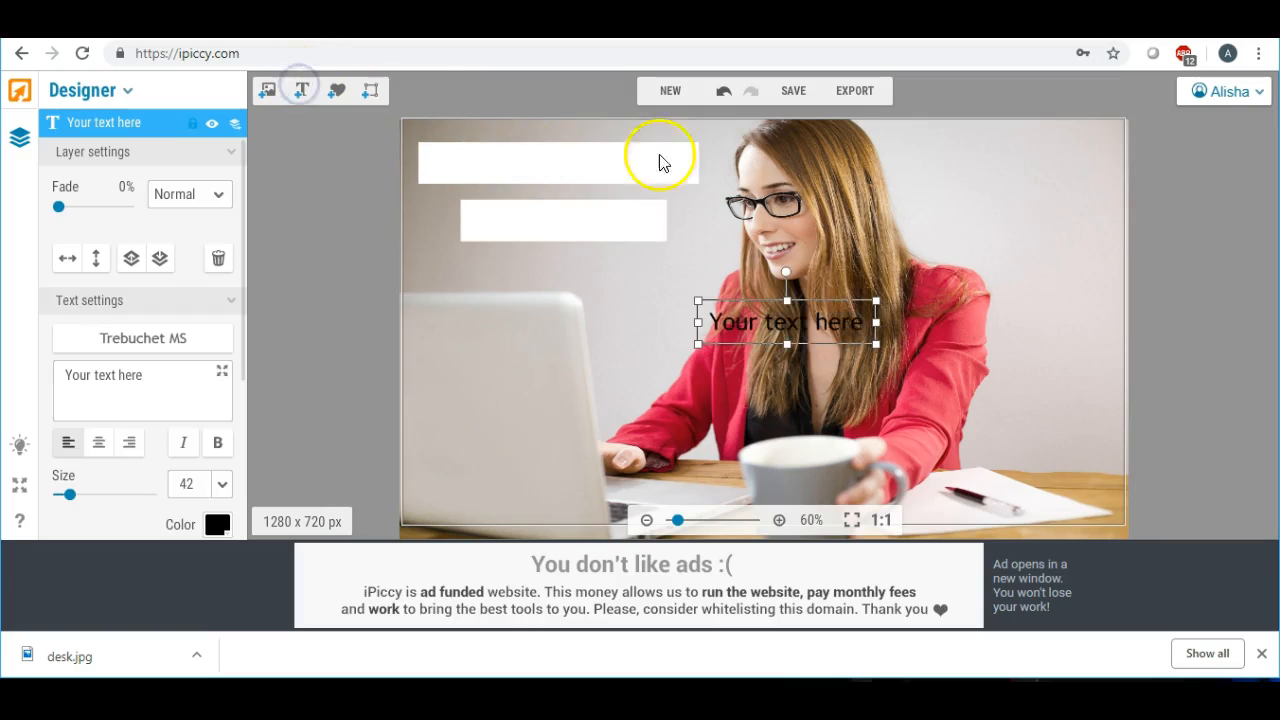
{"action": "left_click_drag", "start_coordinate": [811, 320], "coordinate": [561, 170]}
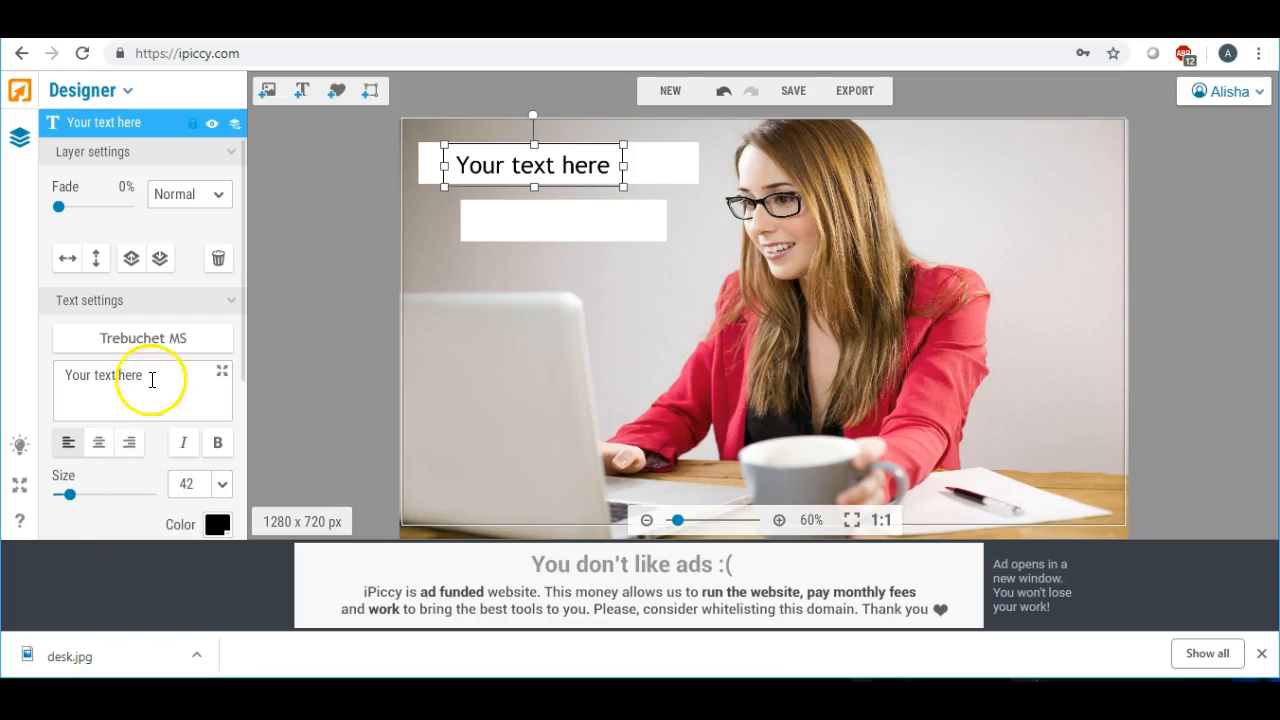
{"action": "left_click_drag", "start_coordinate": [149, 374], "coordinate": [37, 378]}
{"action": "type", "text": "10"}
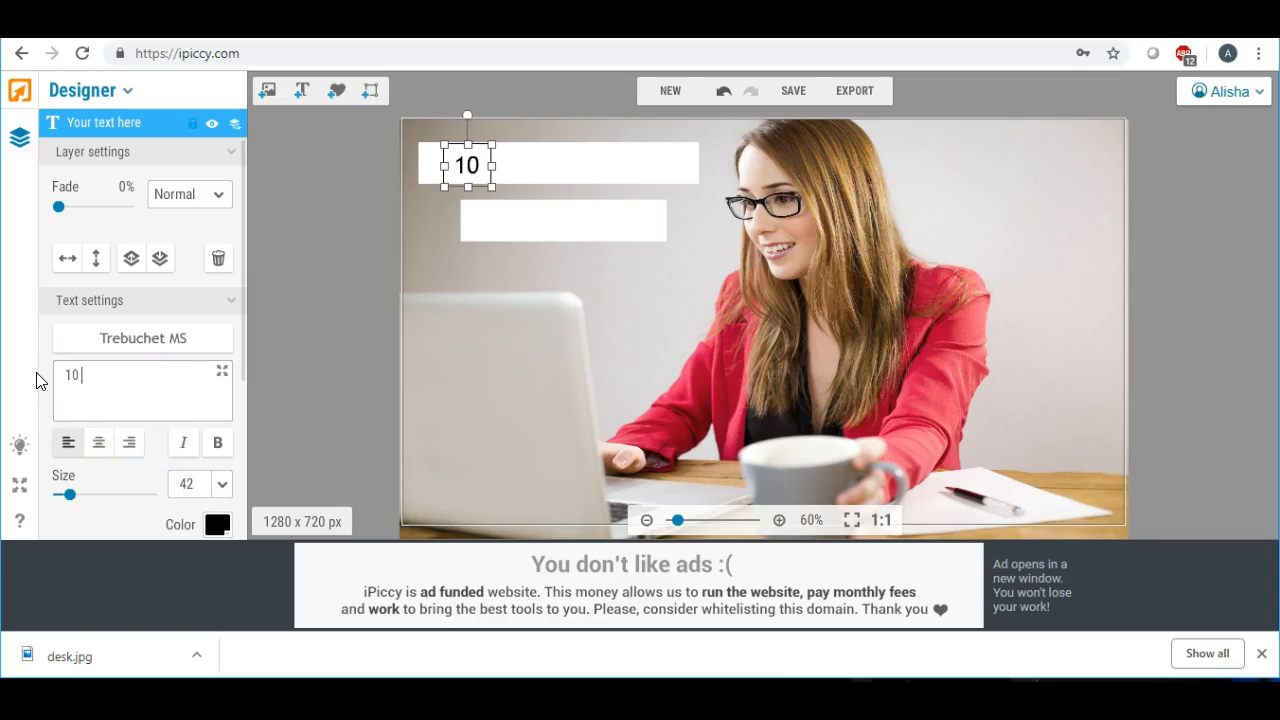
{"action": "type", "text": " Way"}
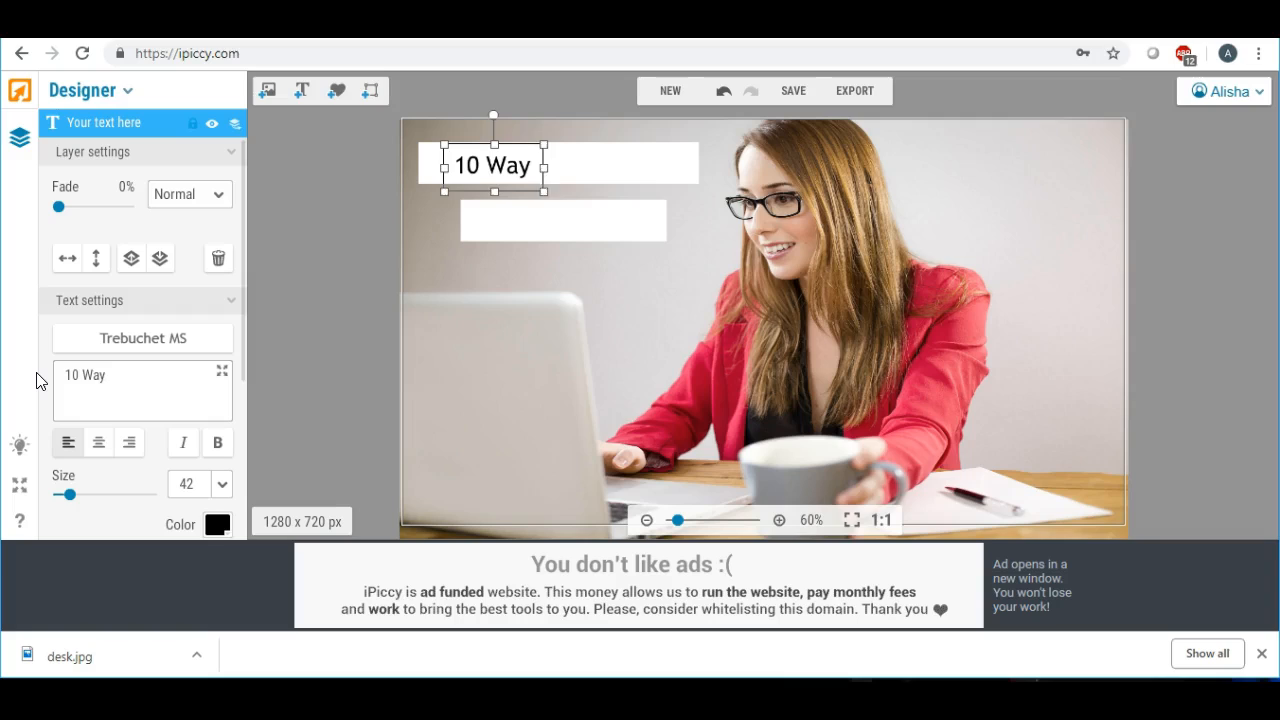
{"action": "type", "text": "s To Make"}
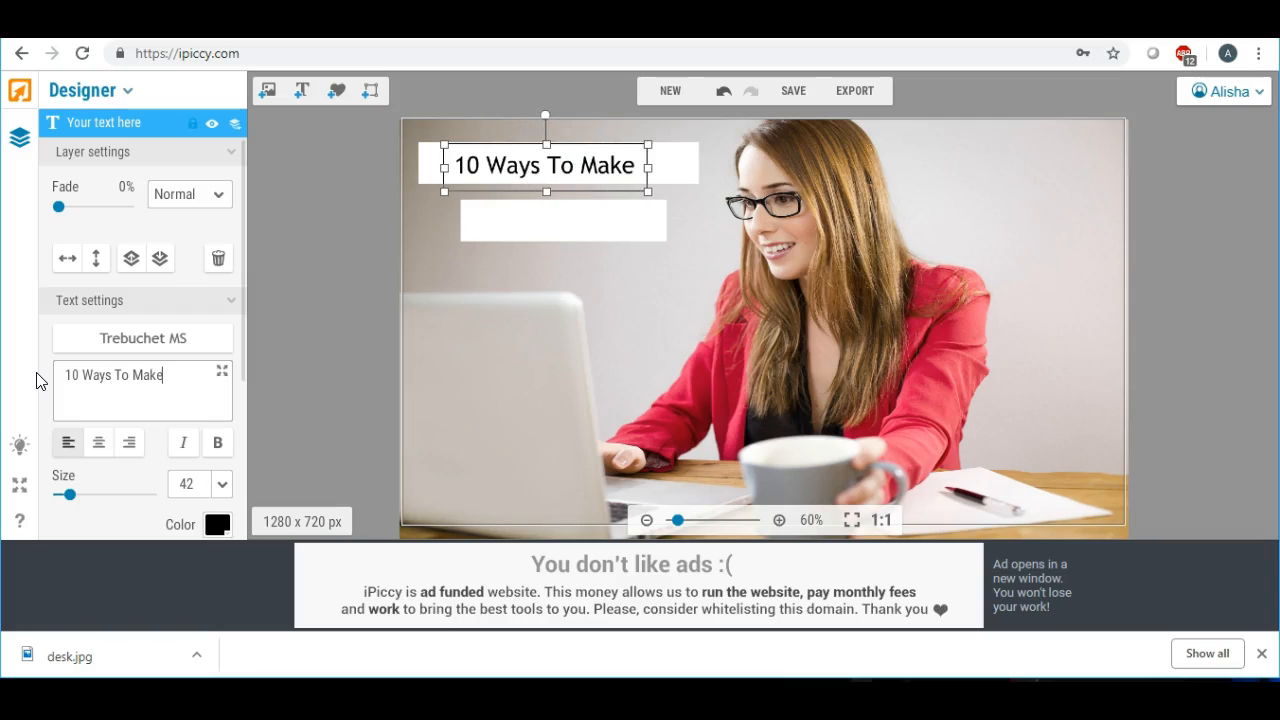
- Add a text layer reading "Money Online" over the lower white bar
{"action": "left_click", "coordinate": [507, 235]}
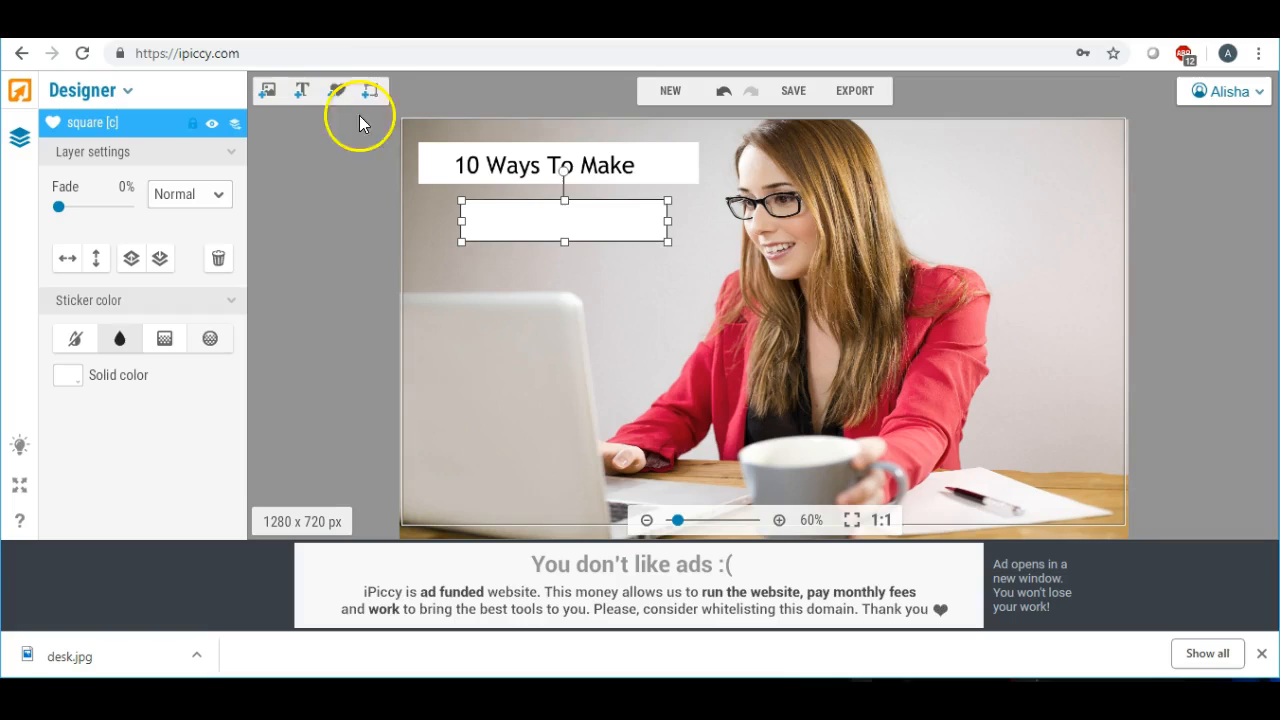
{"action": "left_click", "coordinate": [300, 90]}
{"action": "left_click_drag", "start_coordinate": [710, 347], "coordinate": [489, 208]}
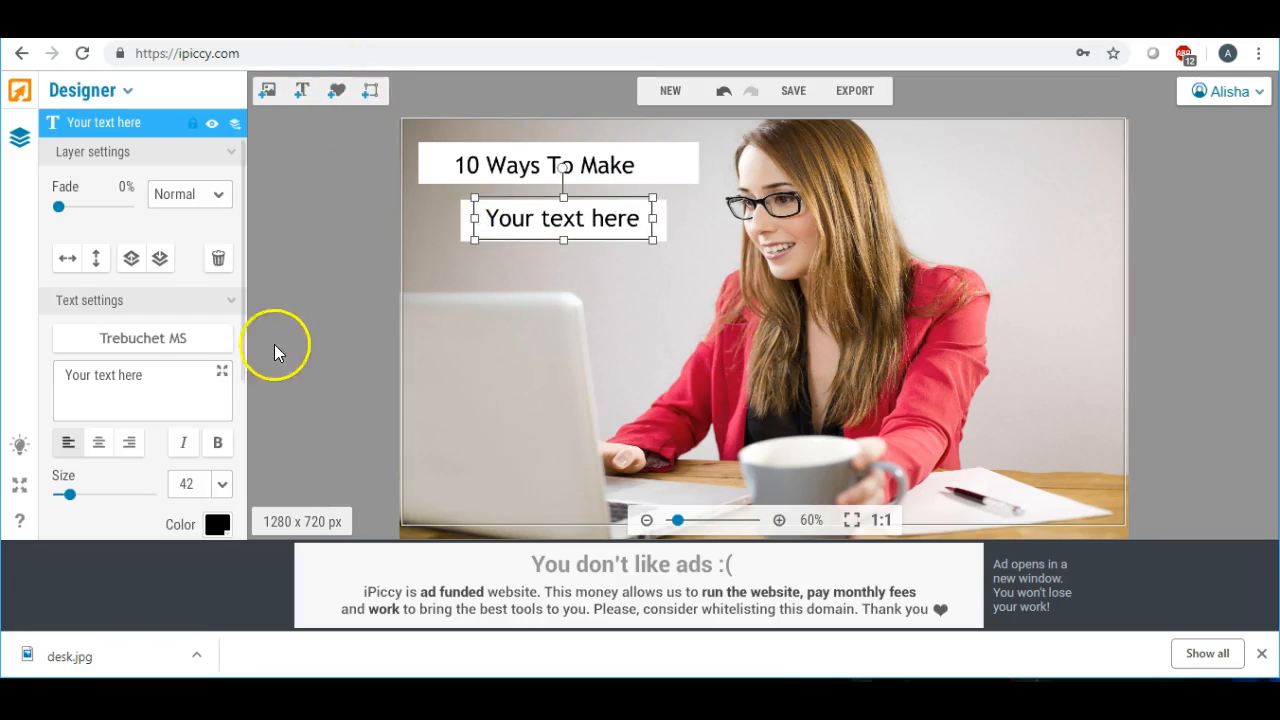
{"action": "triple_click", "coordinate": [150, 375]}
{"action": "type", "text": "Mon"}
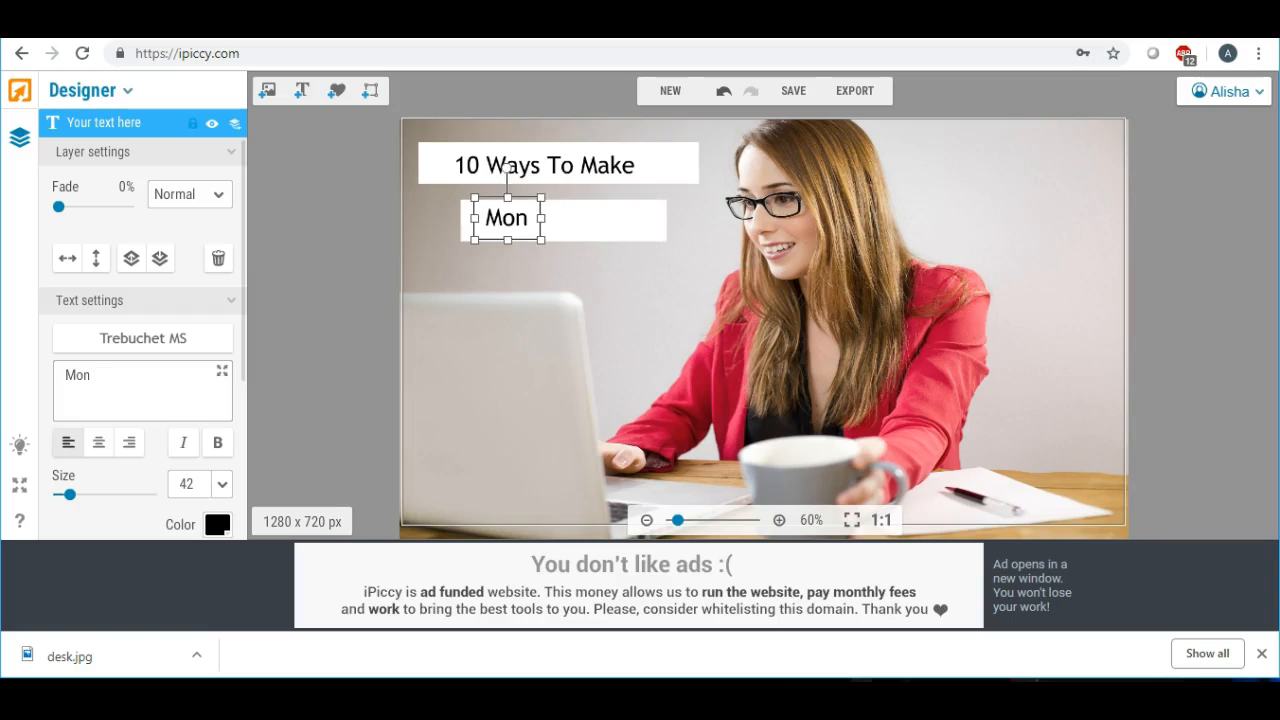
{"action": "type", "text": "ey Online"}
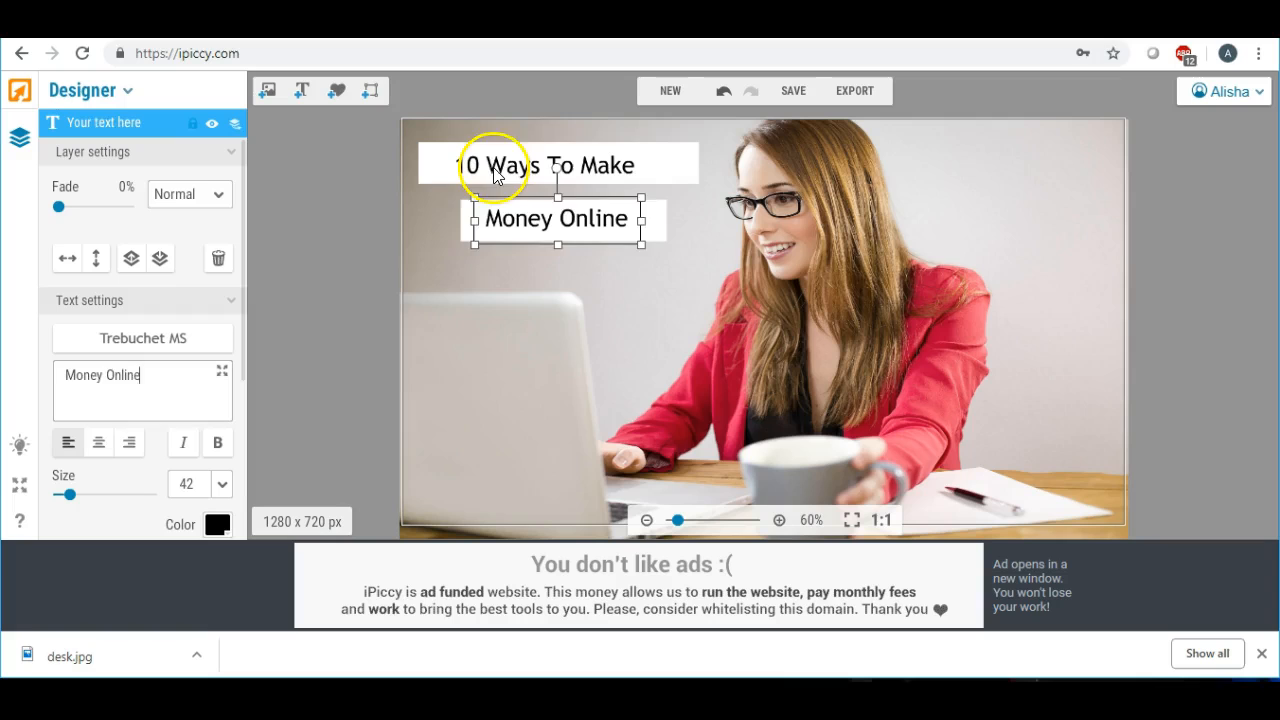
- Set the "10 Ways To Make" text to the local font Pistara and make it bold
{"action": "left_click", "coordinate": [494, 175]}
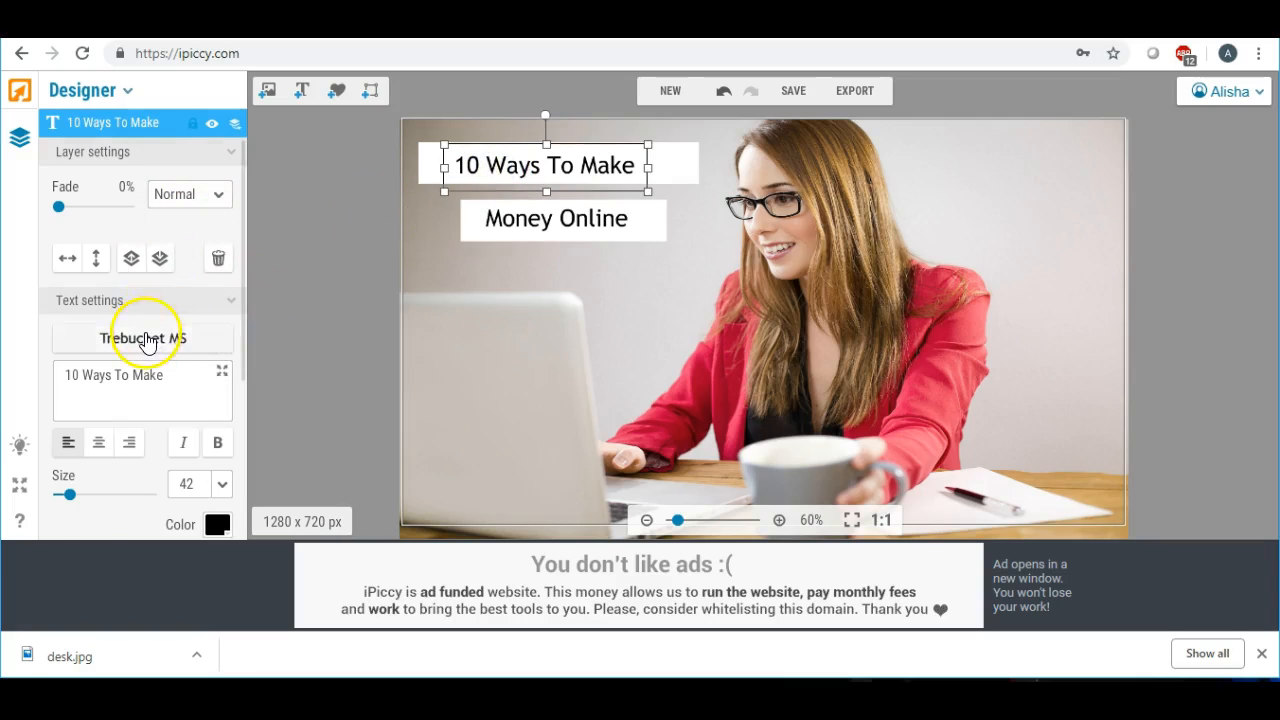
{"action": "left_click", "coordinate": [145, 340]}
{"action": "left_click", "coordinate": [200, 157]}
{"action": "left_click_drag", "start_coordinate": [243, 188], "coordinate": [244, 403]}
{"action": "scroll", "coordinate": [243, 403], "scroll_direction": "down", "scroll_amount": 5}
{"action": "scroll", "coordinate": [243, 410], "scroll_direction": "down", "scroll_amount": 5}
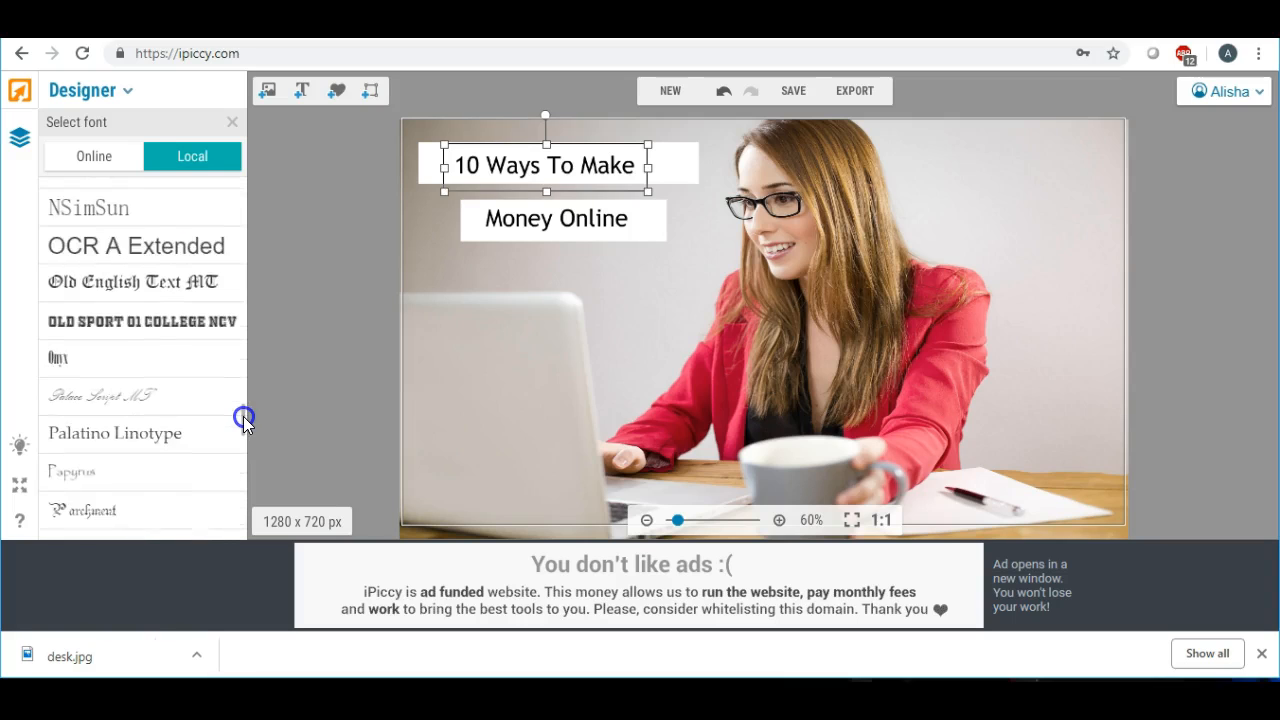
{"action": "scroll", "coordinate": [244, 422], "scroll_direction": "down", "scroll_amount": 2}
{"action": "scroll", "coordinate": [244, 422], "scroll_direction": "down", "scroll_amount": 1}
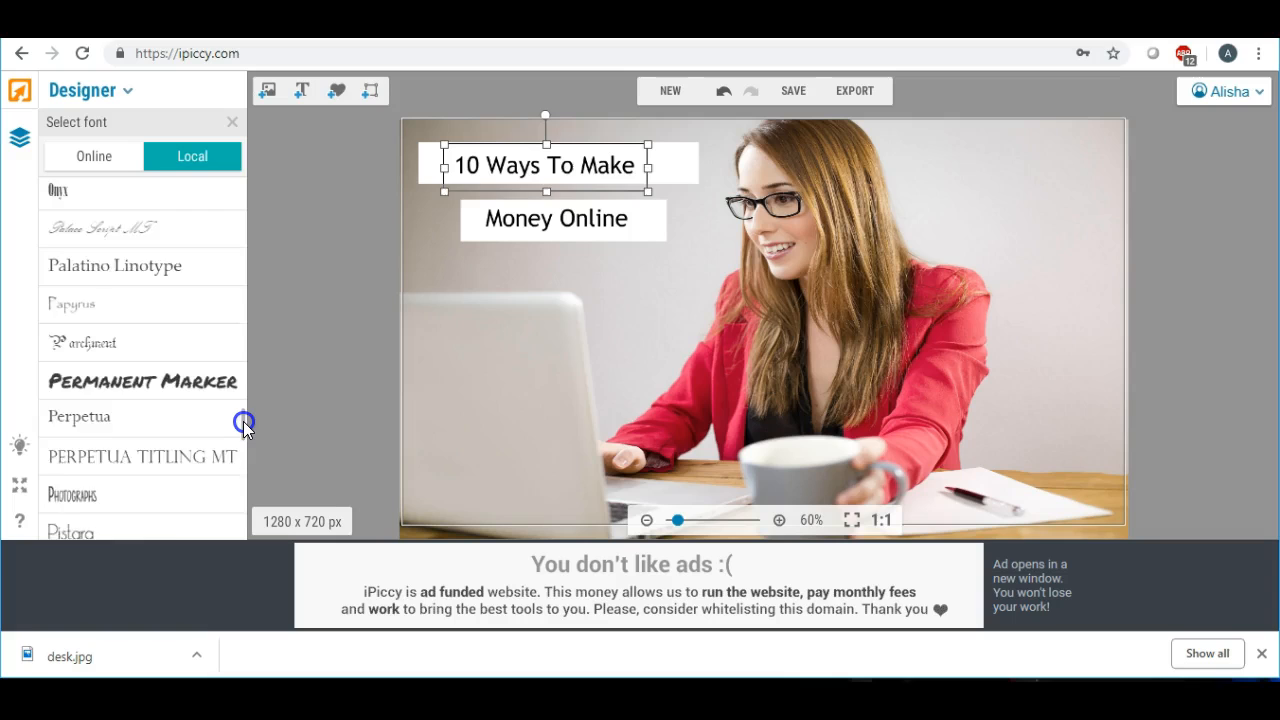
{"action": "scroll", "coordinate": [244, 424], "scroll_direction": "down", "scroll_amount": 1}
{"action": "left_click", "coordinate": [134, 468]}
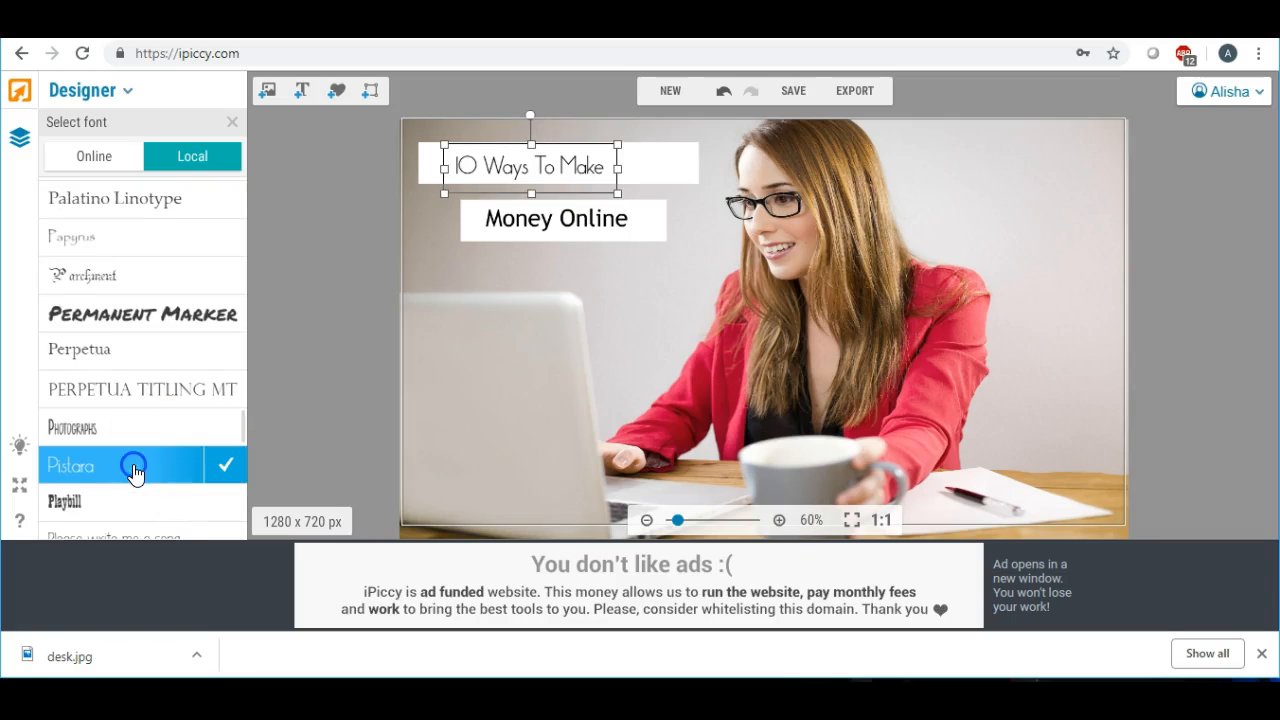
{"action": "left_click", "coordinate": [224, 462]}
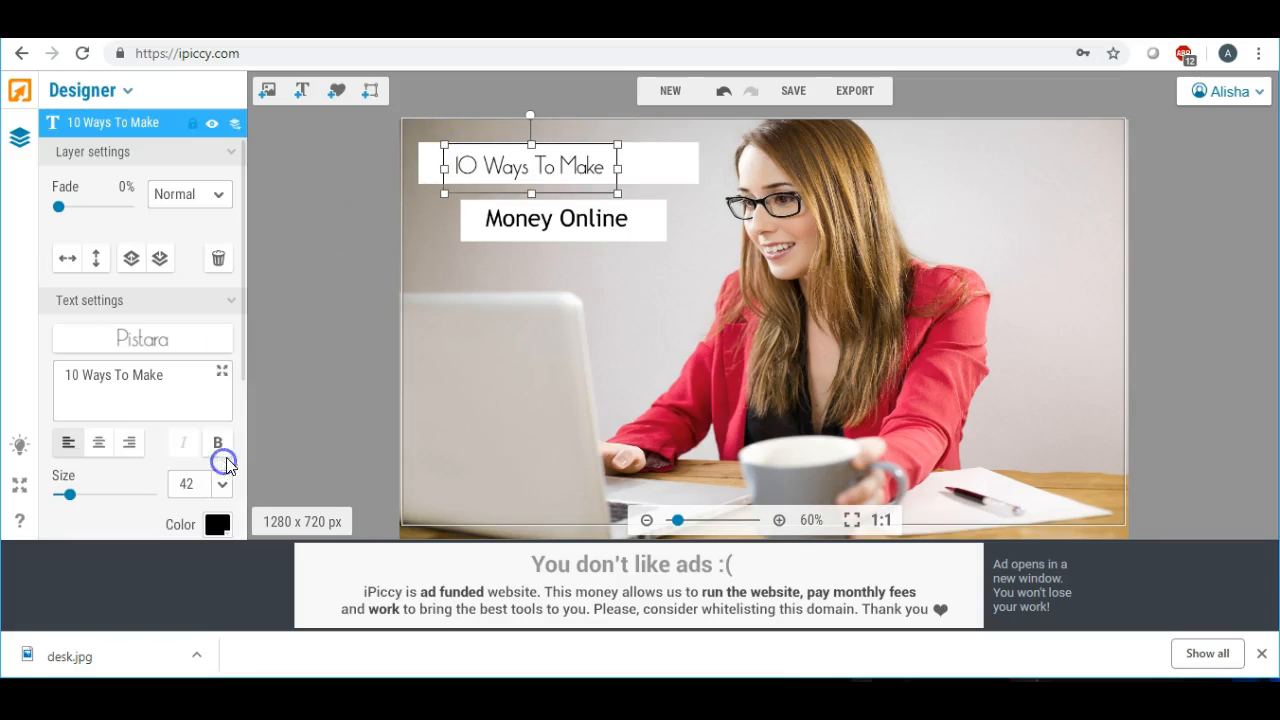
{"action": "left_click", "coordinate": [218, 446]}
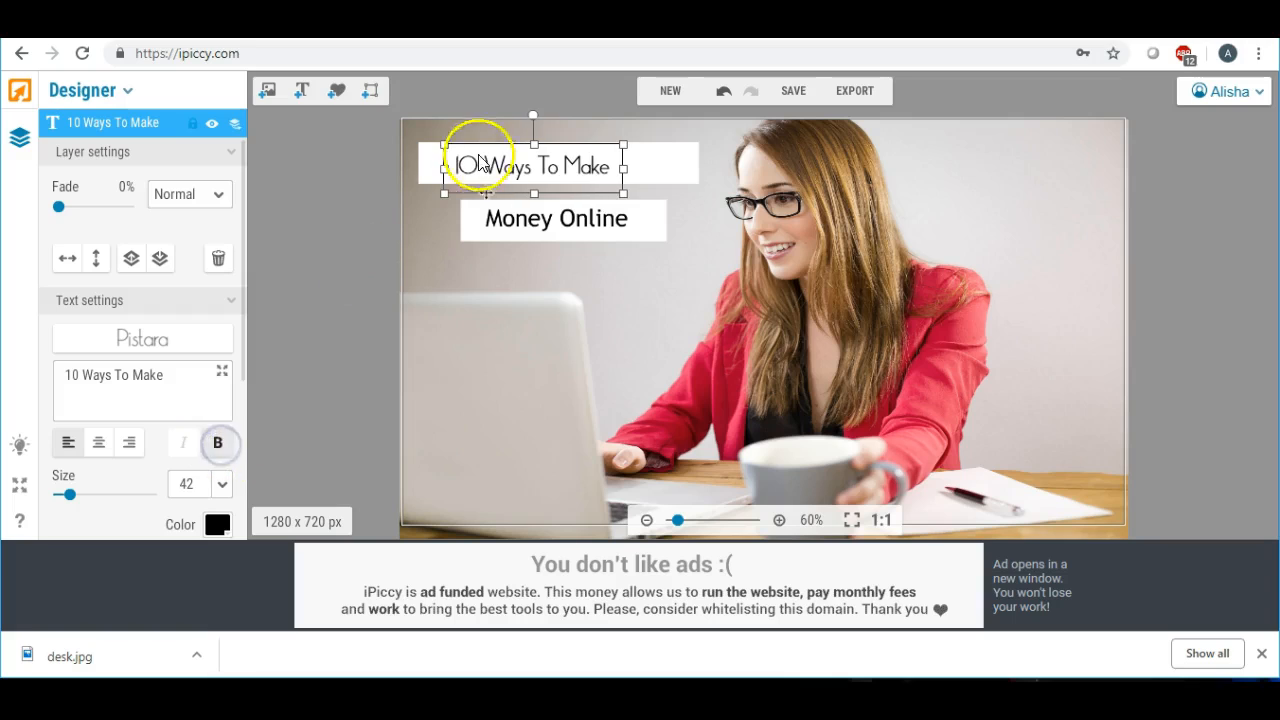
- Change the "Money Online" text to the local Pistara font in bold
{"action": "left_click", "coordinate": [522, 224]}
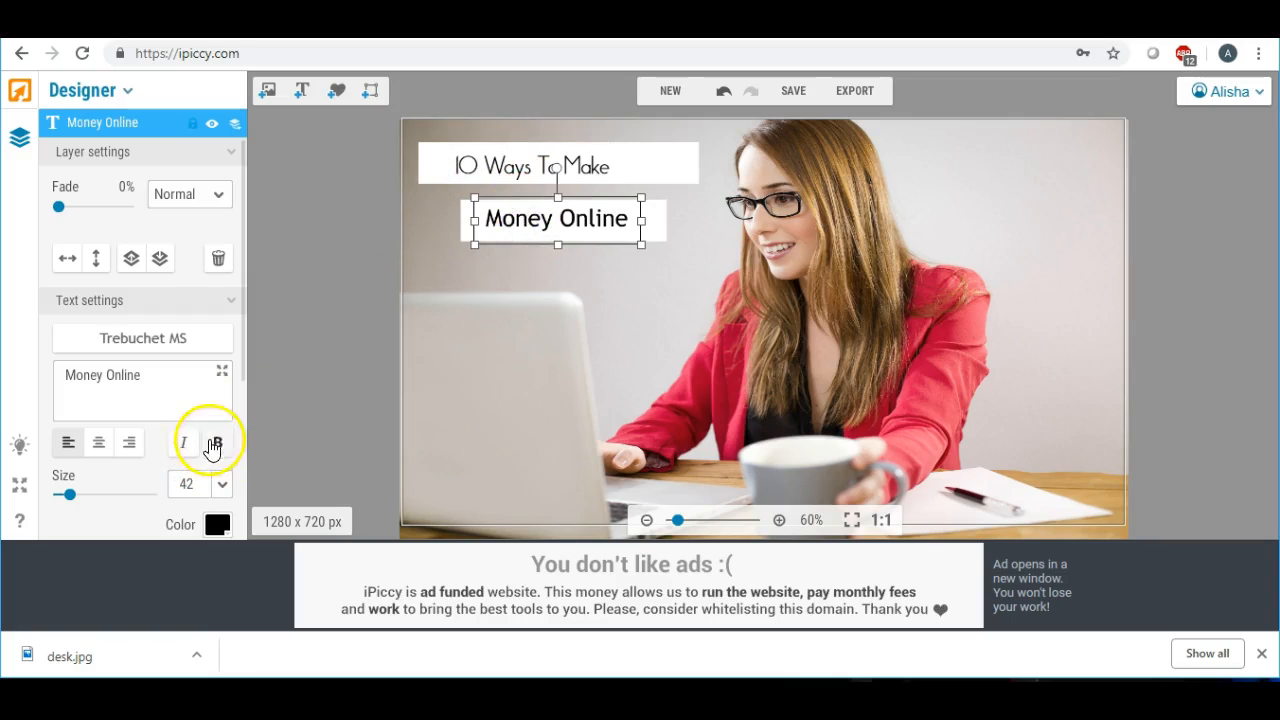
{"action": "left_click", "coordinate": [194, 342]}
{"action": "left_click", "coordinate": [212, 156]}
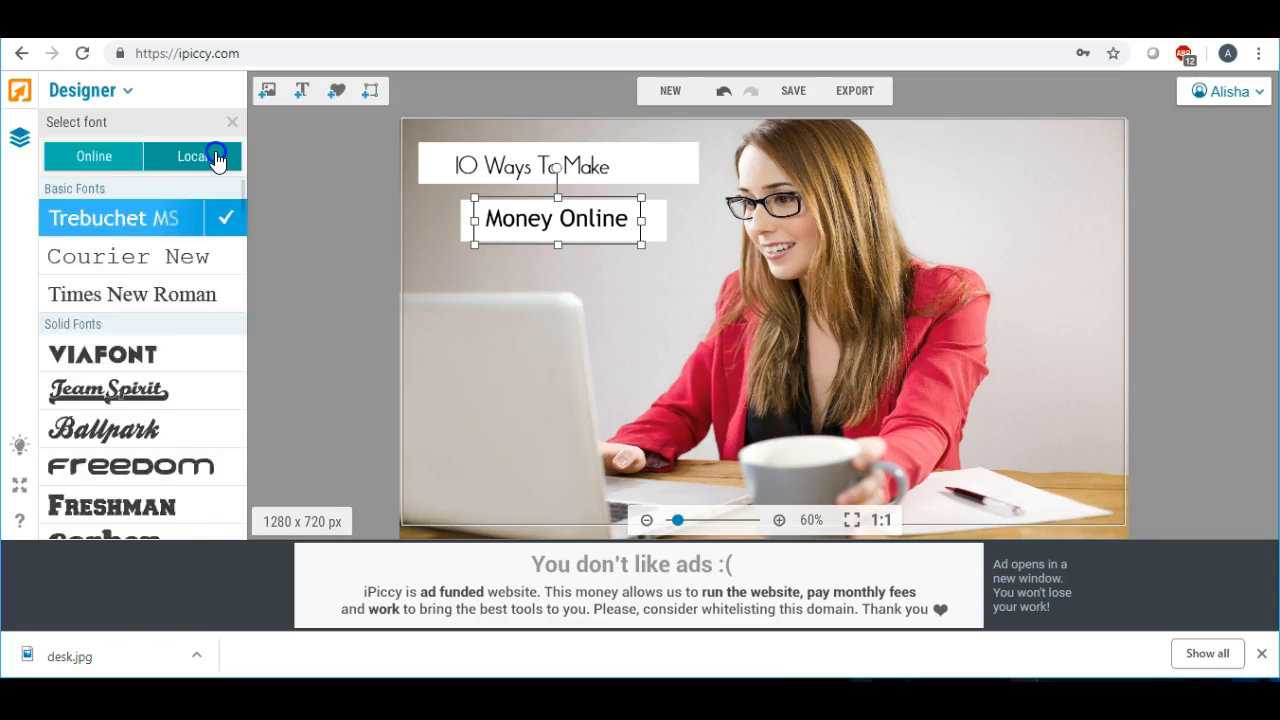
{"action": "scroll", "coordinate": [190, 260], "scroll_direction": "down", "scroll_amount": 2}
{"action": "scroll", "coordinate": [190, 270], "scroll_direction": "down", "scroll_amount": 5}
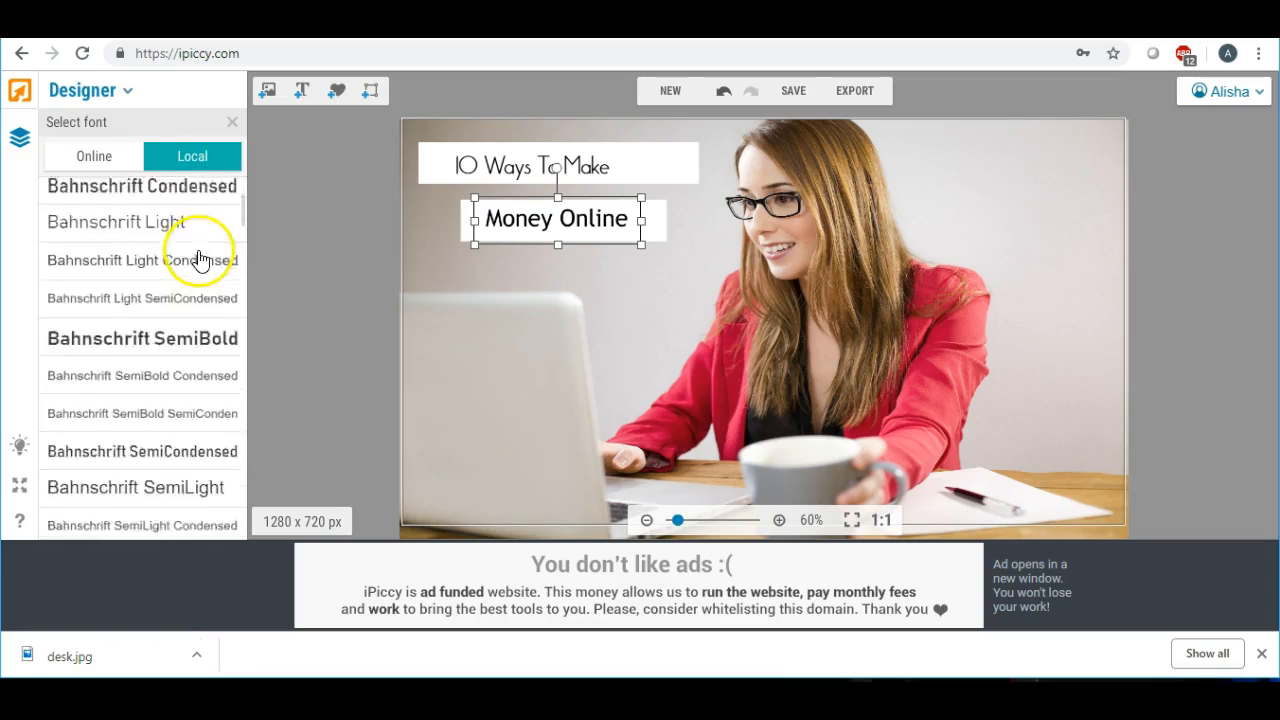
{"action": "scroll", "coordinate": [140, 408], "scroll_direction": "down", "scroll_amount": 6}
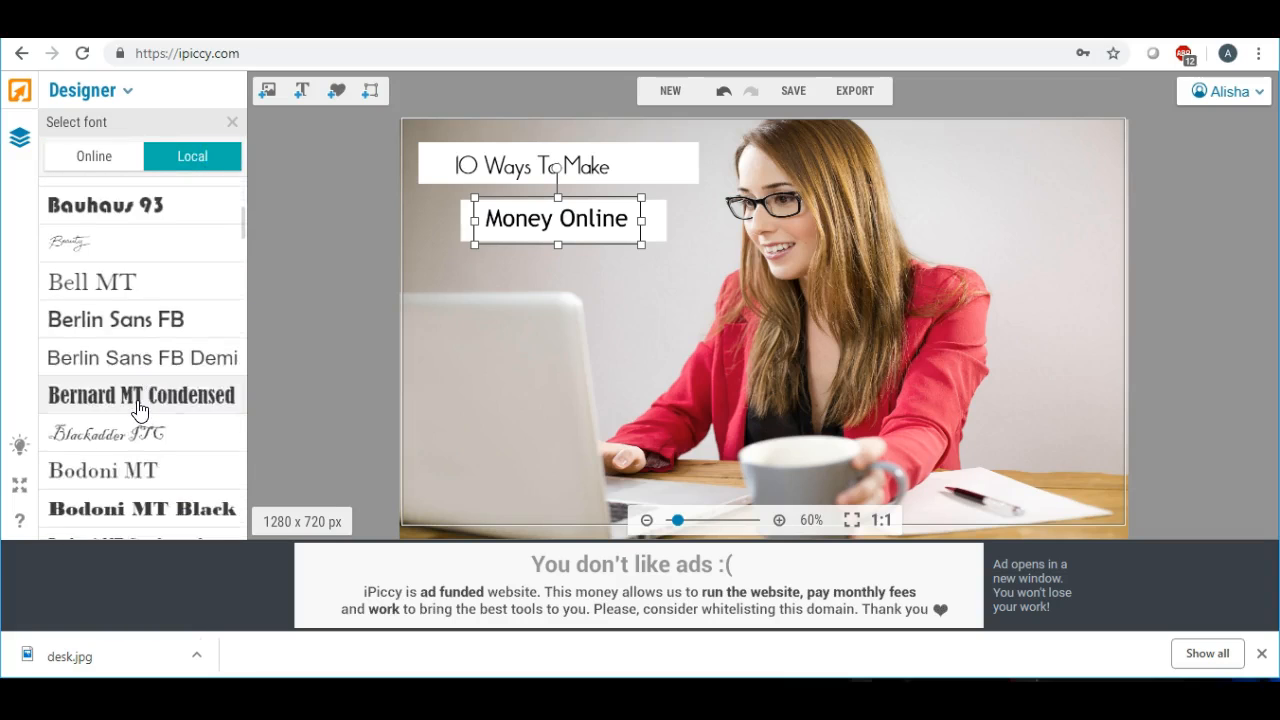
{"action": "scroll", "coordinate": [140, 408], "scroll_direction": "down", "scroll_amount": 6}
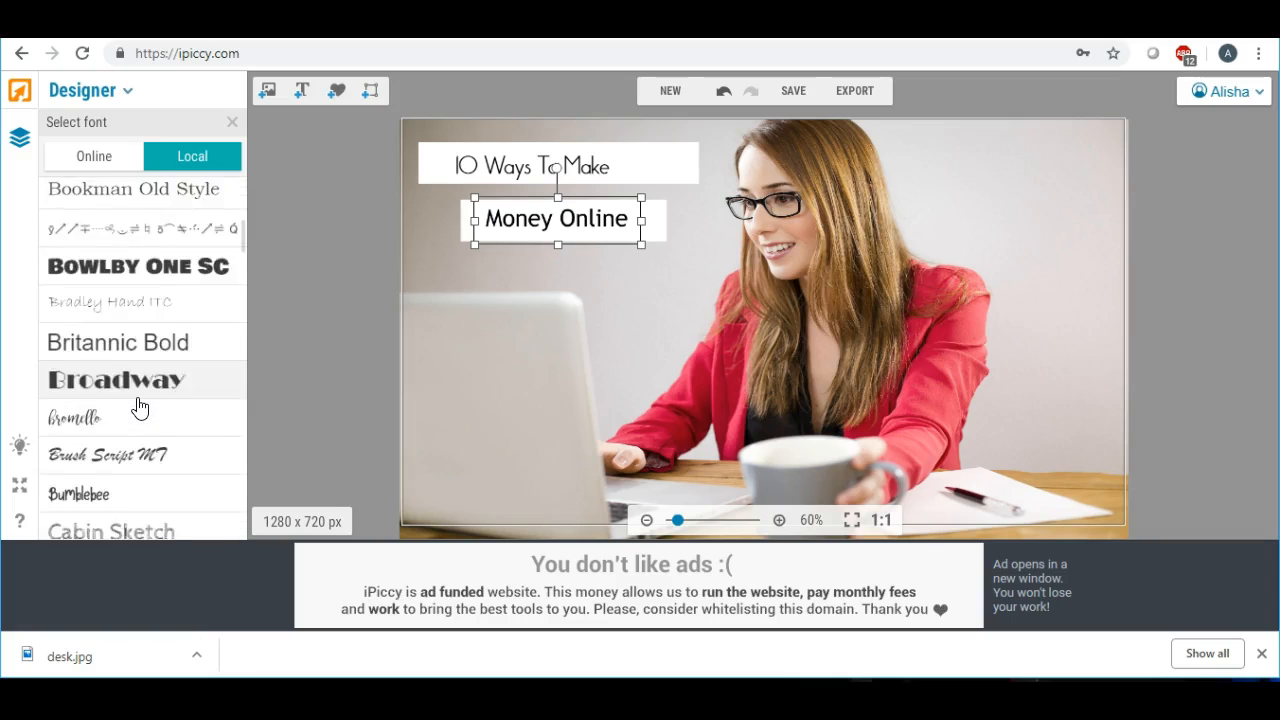
{"action": "scroll", "coordinate": [140, 408], "scroll_direction": "down", "scroll_amount": 6}
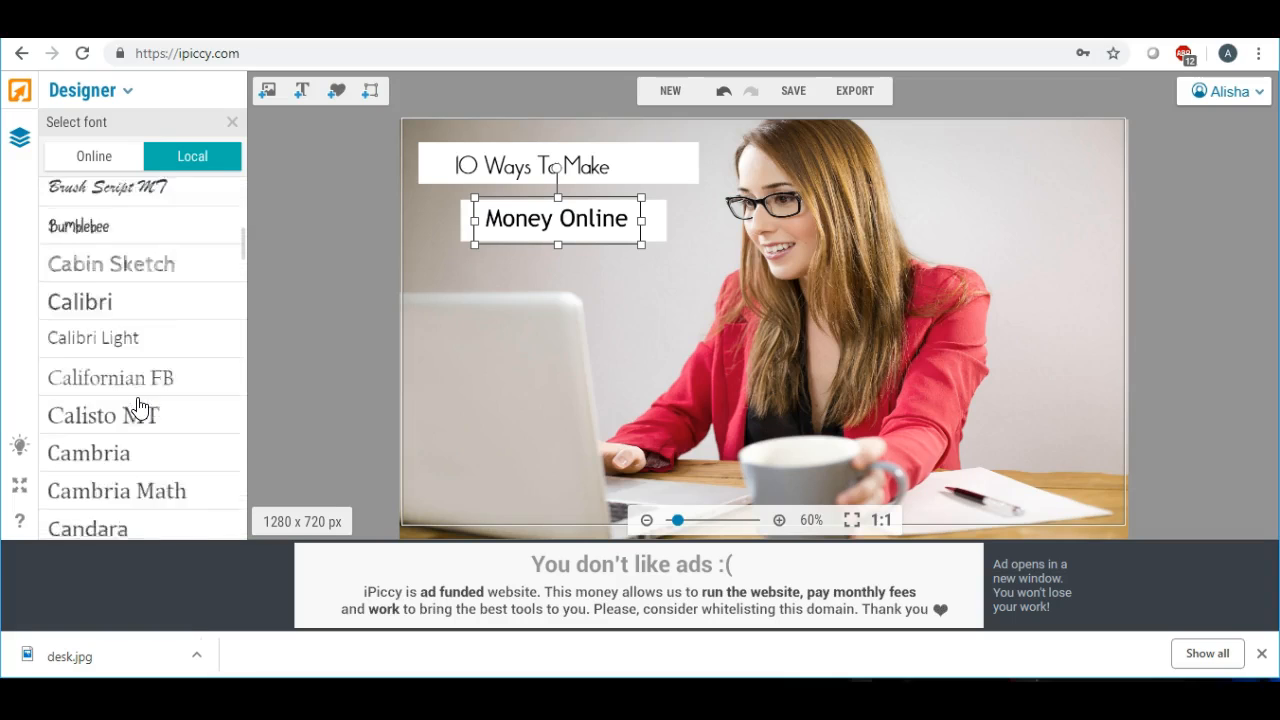
{"action": "left_click_drag", "start_coordinate": [246, 246], "coordinate": [249, 436]}
{"action": "scroll", "coordinate": [250, 430], "scroll_direction": "up", "scroll_amount": 5}
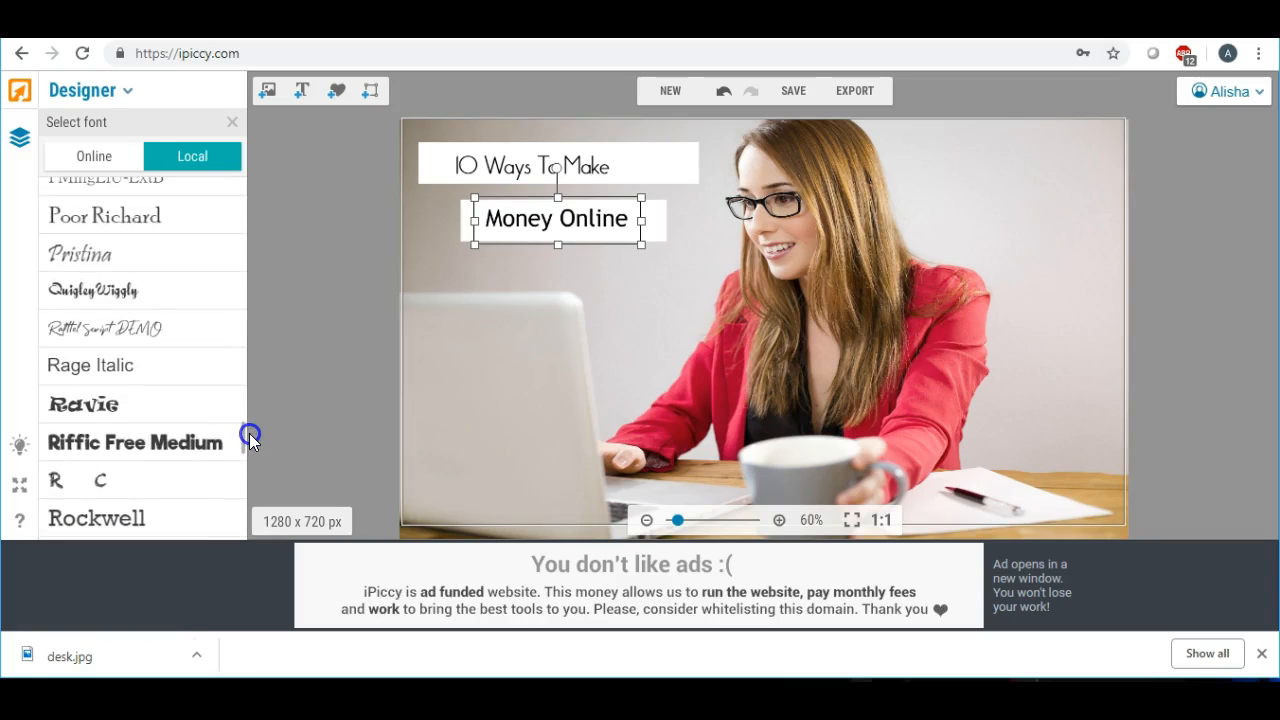
{"action": "left_click", "coordinate": [115, 332]}
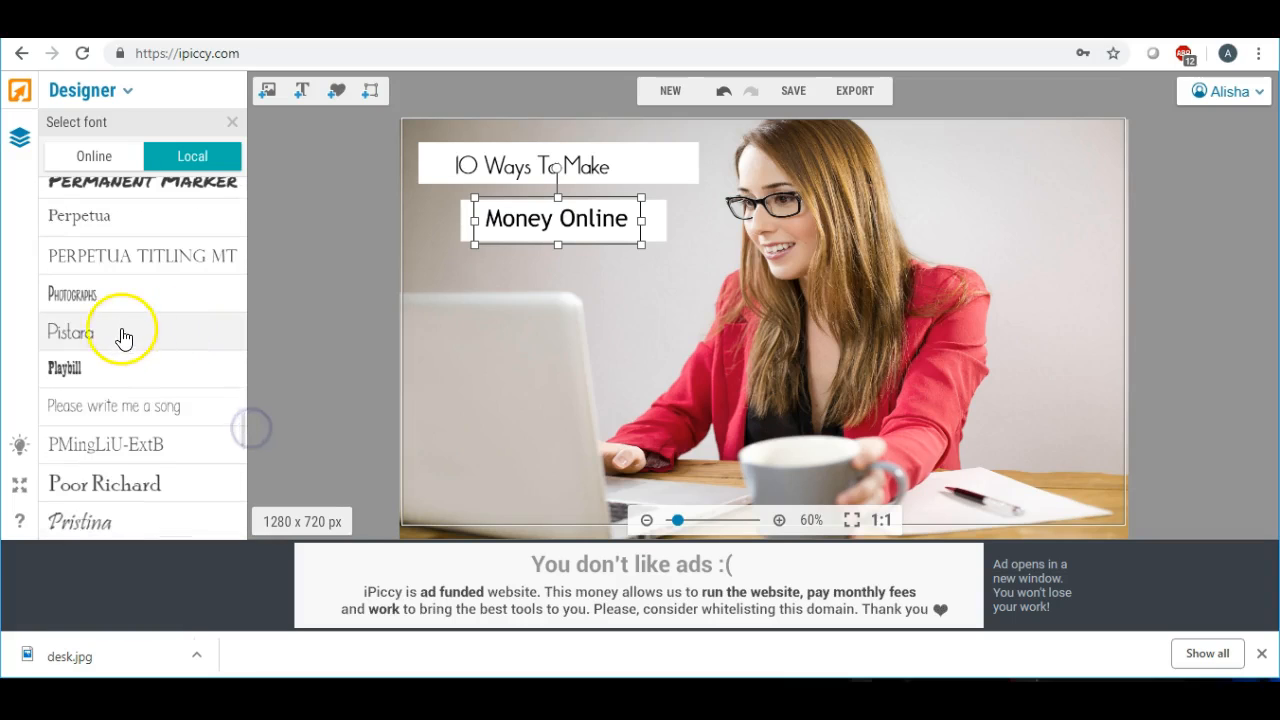
{"action": "left_click", "coordinate": [229, 333]}
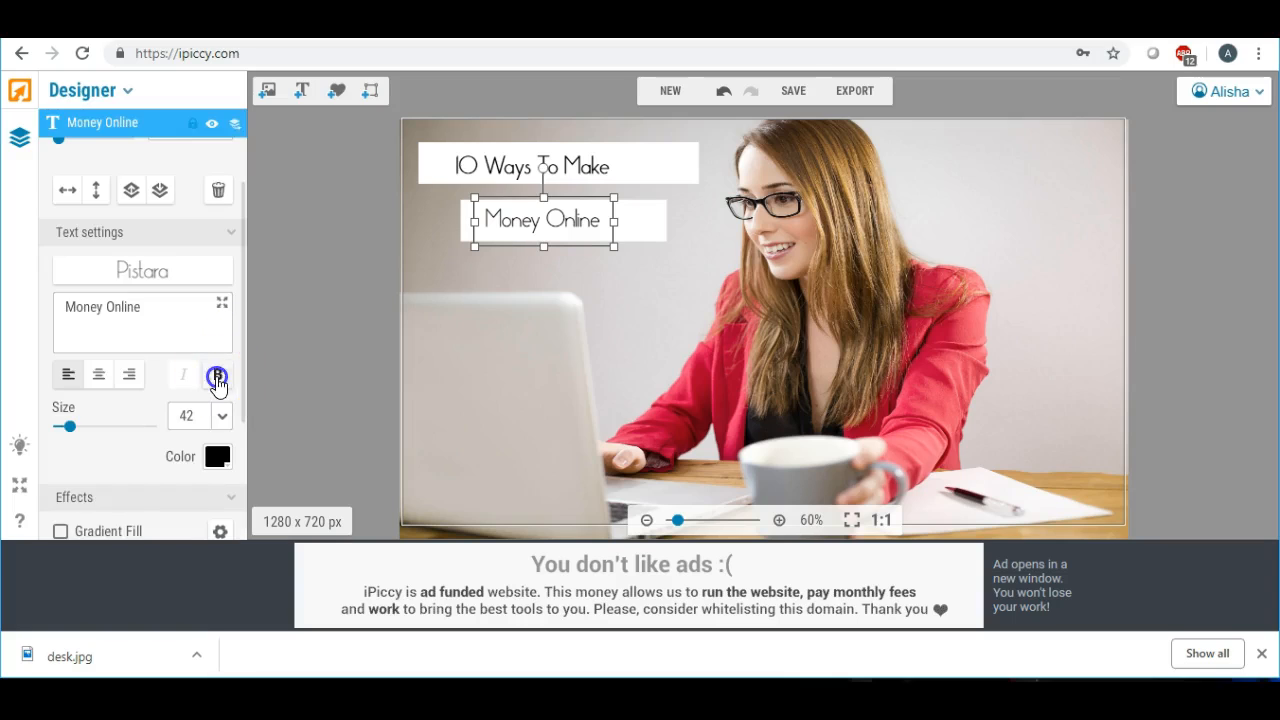
{"action": "left_click", "coordinate": [217, 374]}
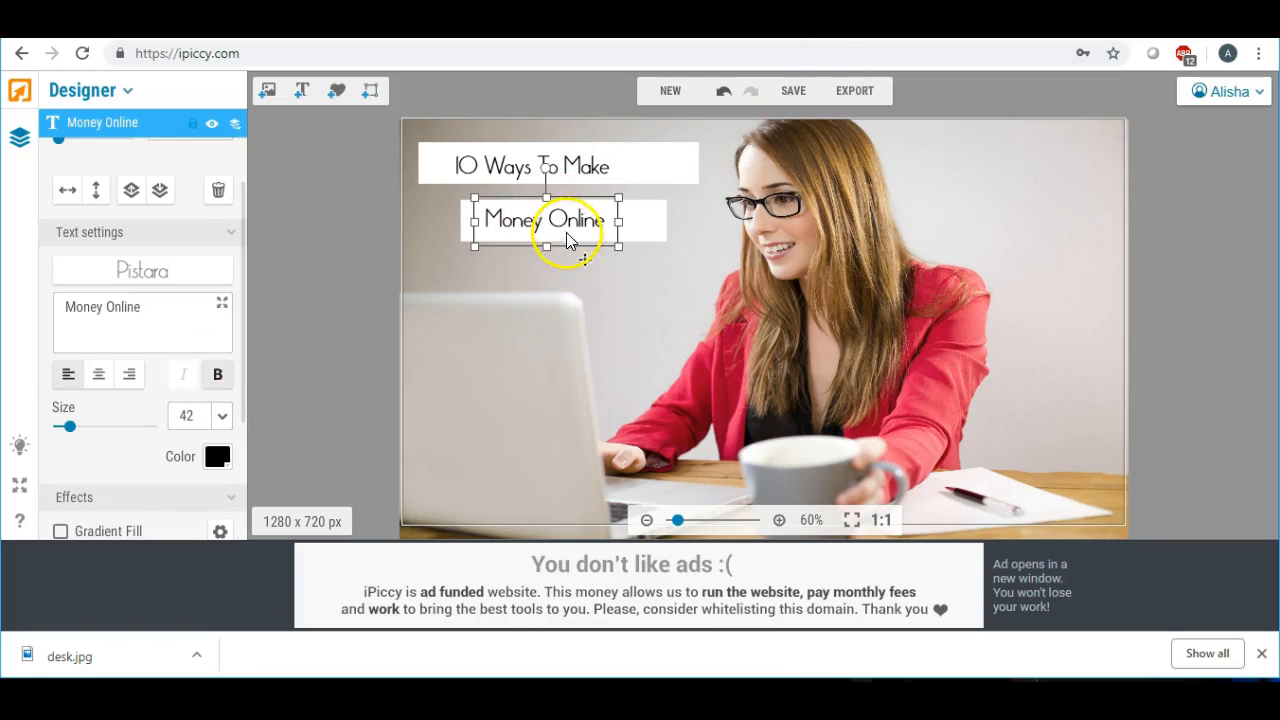
- Enlarge "Money Online" to about size 57 and "10 Ways To Make" to about 52, centering each over its white bar
{"action": "left_click_drag", "start_coordinate": [621, 252], "coordinate": [666, 218]}
{"action": "left_click", "coordinate": [446, 230]}
{"action": "left_click", "coordinate": [489, 167]}
{"action": "left_click_drag", "start_coordinate": [575, 174], "coordinate": [580, 168]}
- Narrow the upper white bar from both ends so it fits closely around "10 Ways To Make"
{"action": "left_click", "coordinate": [428, 164]}
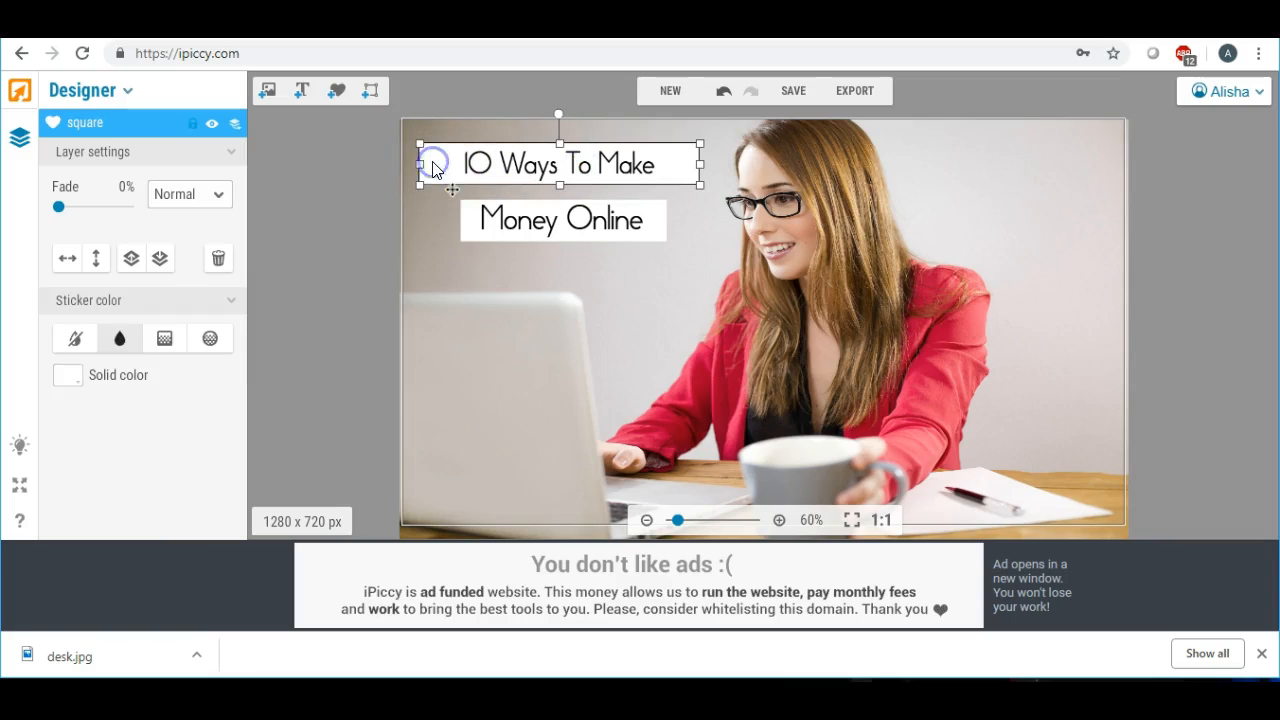
{"action": "left_click_drag", "start_coordinate": [421, 166], "coordinate": [440, 166]}
{"action": "left_click_drag", "start_coordinate": [703, 166], "coordinate": [679, 165]}
{"action": "left_click", "coordinate": [446, 253]}
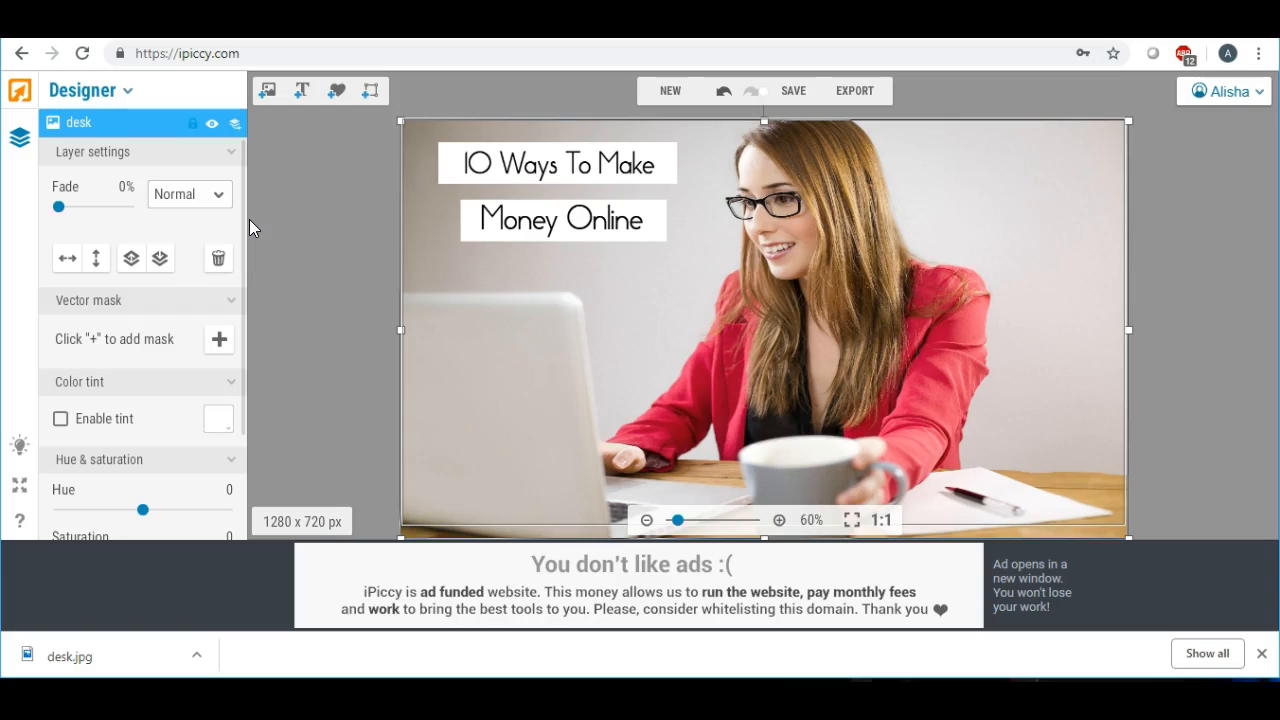
- Recolor the "10 Ways To Make" text with the red sampled from the woman's jacket
{"action": "left_click", "coordinate": [551, 165]}
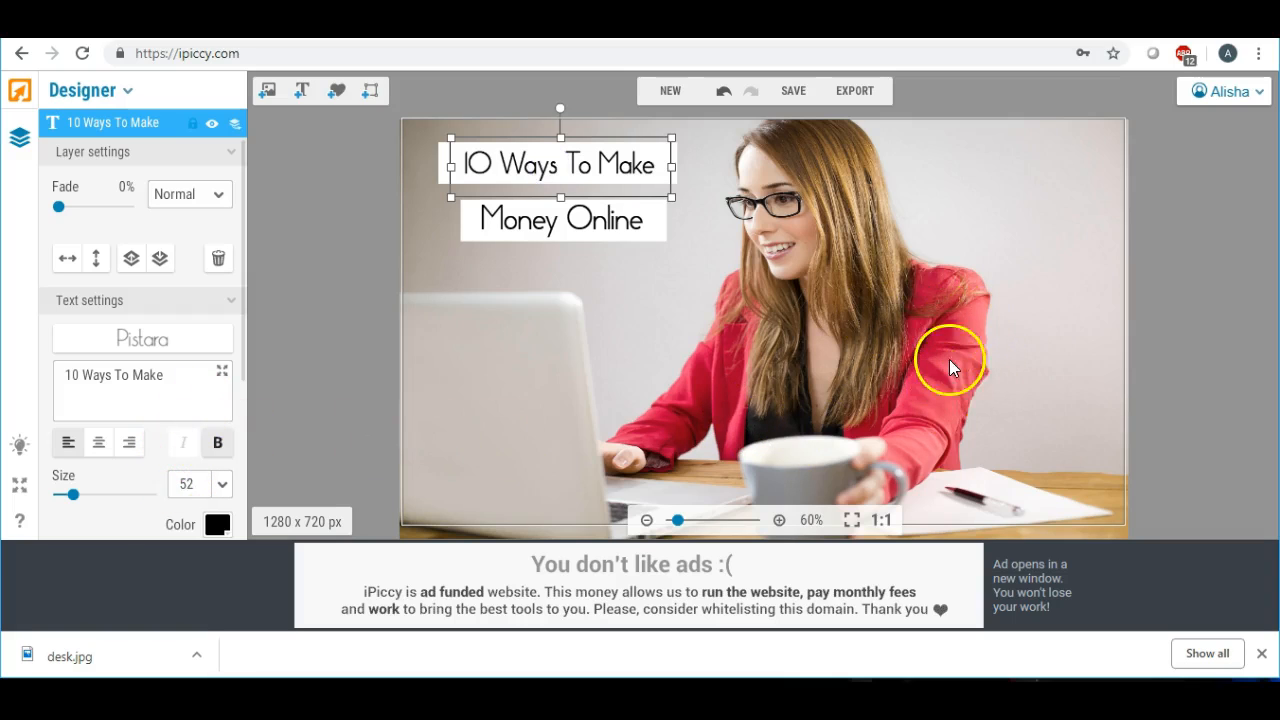
{"action": "left_click", "coordinate": [216, 524]}
{"action": "left_click", "coordinate": [240, 527]}
{"action": "left_click", "coordinate": [369, 372]}
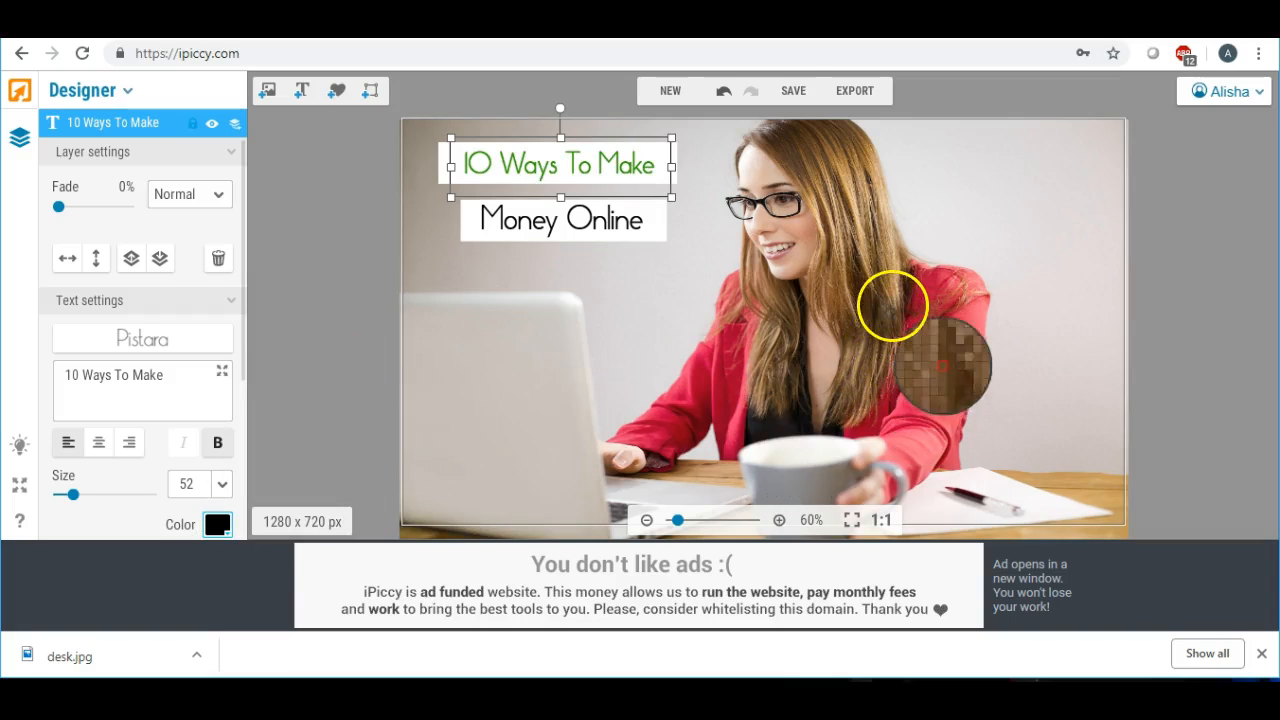
{"action": "left_click", "coordinate": [933, 376]}
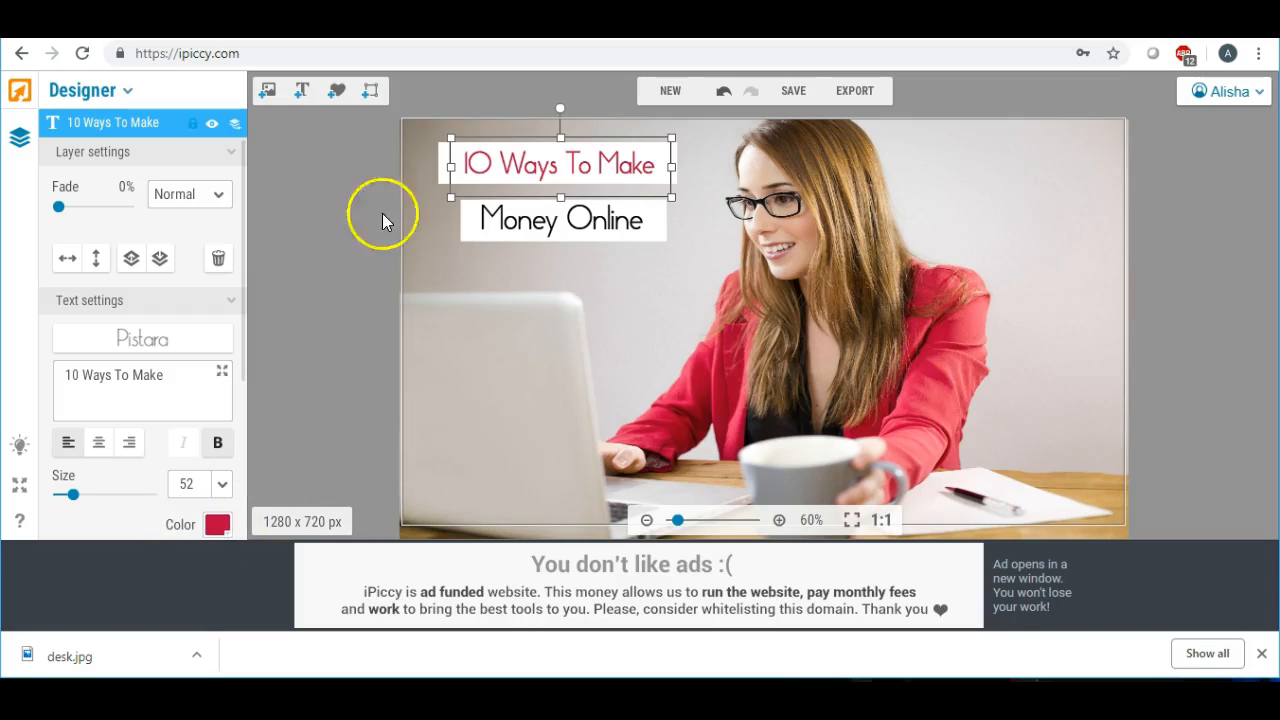
- Recolor the "Money Online" text with the jacket's red and deselect the layer
{"action": "left_click", "coordinate": [517, 226]}
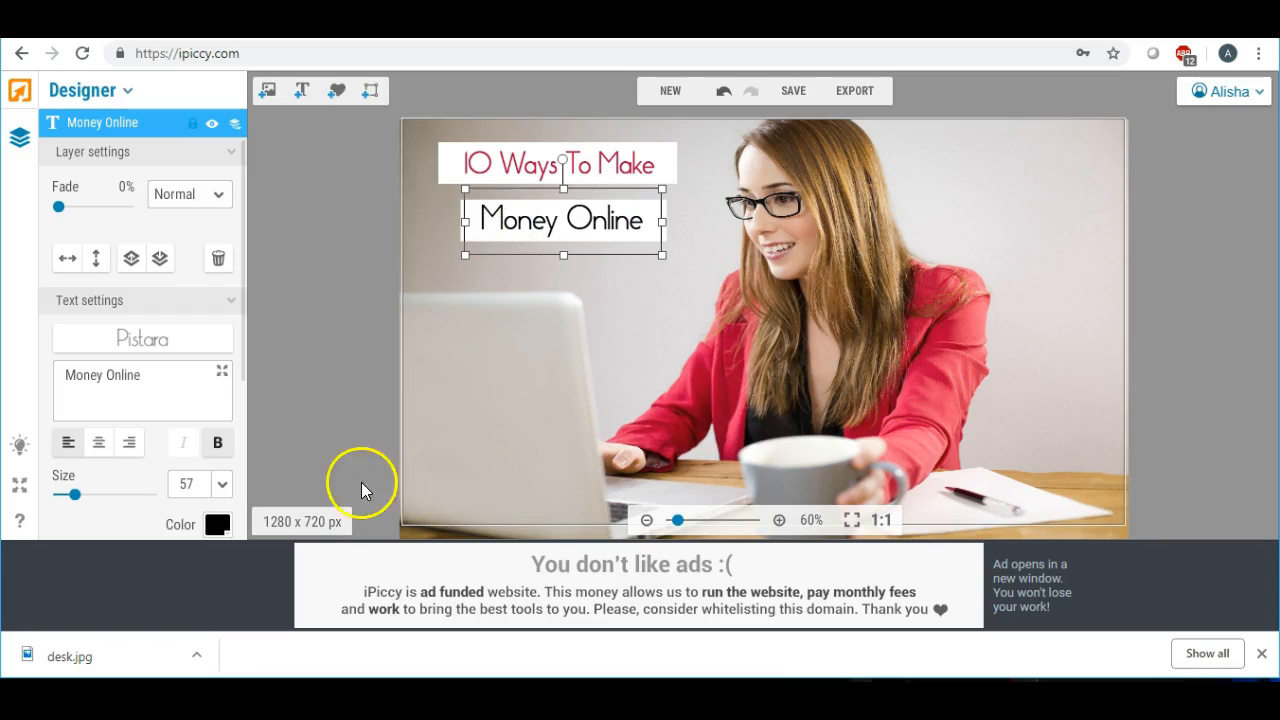
{"action": "left_click", "coordinate": [215, 525]}
{"action": "left_click", "coordinate": [367, 370]}
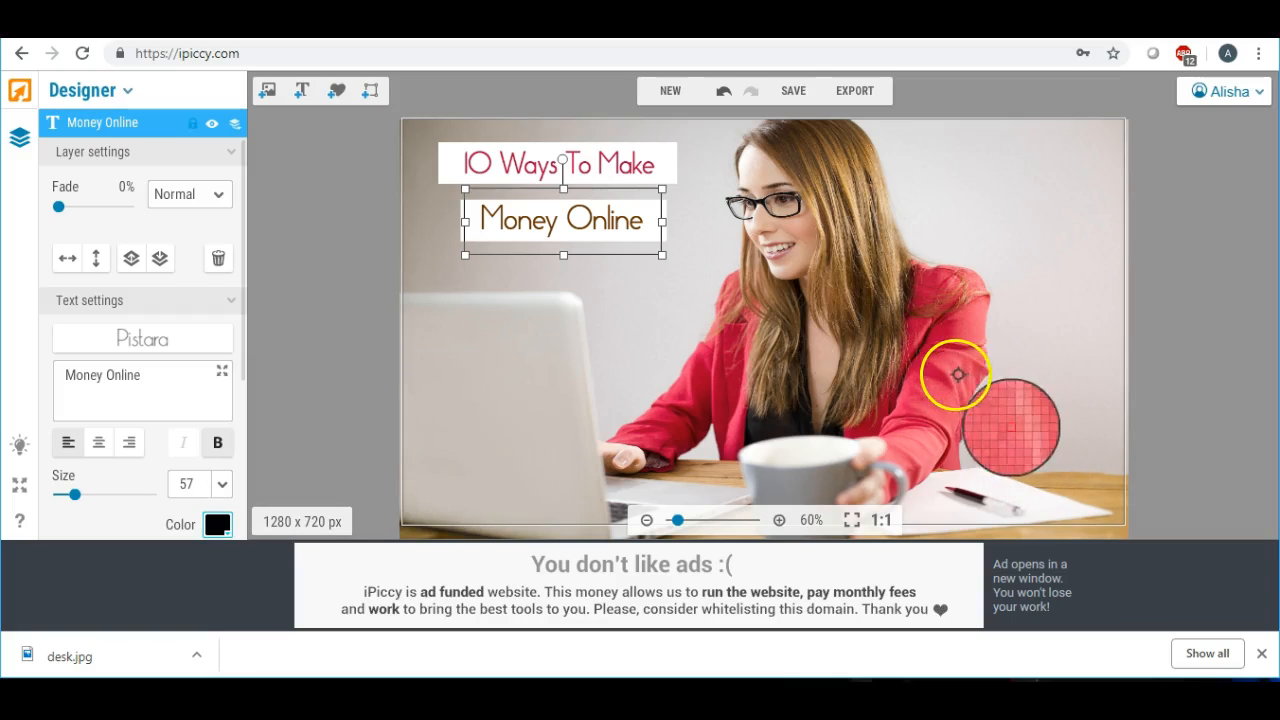
{"action": "left_click", "coordinate": [940, 375]}
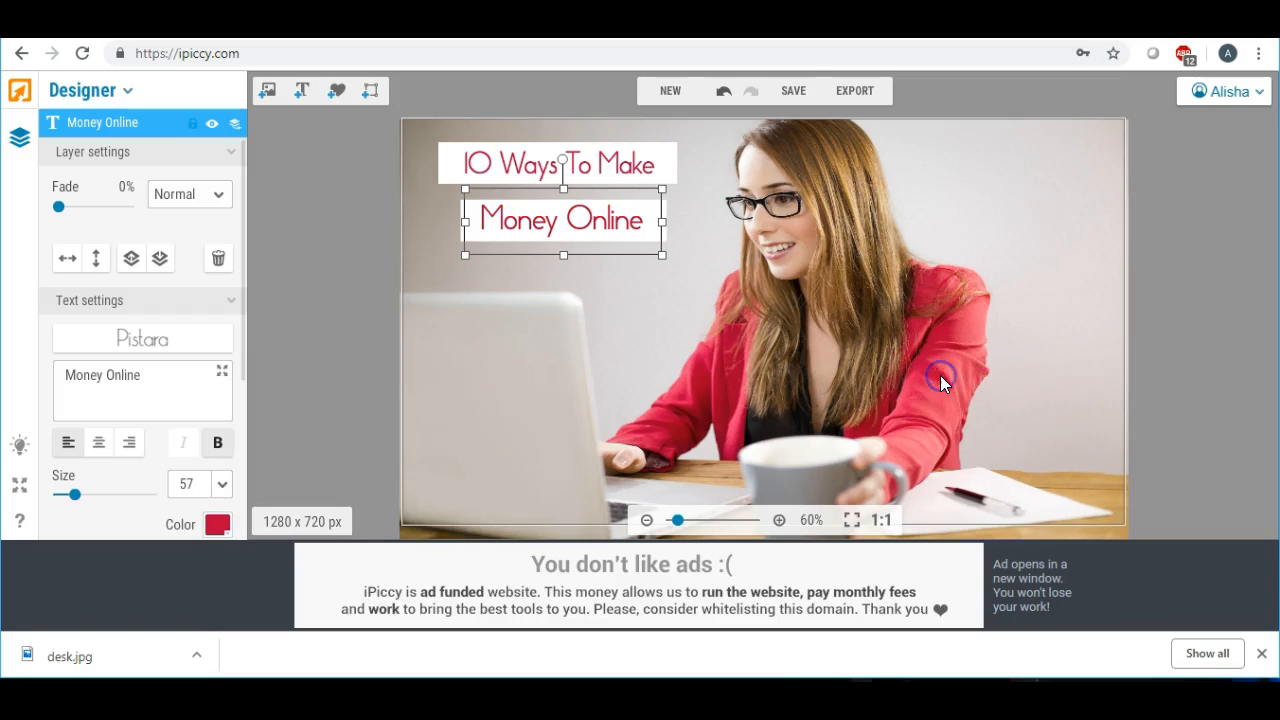
{"action": "left_click", "coordinate": [334, 256]}
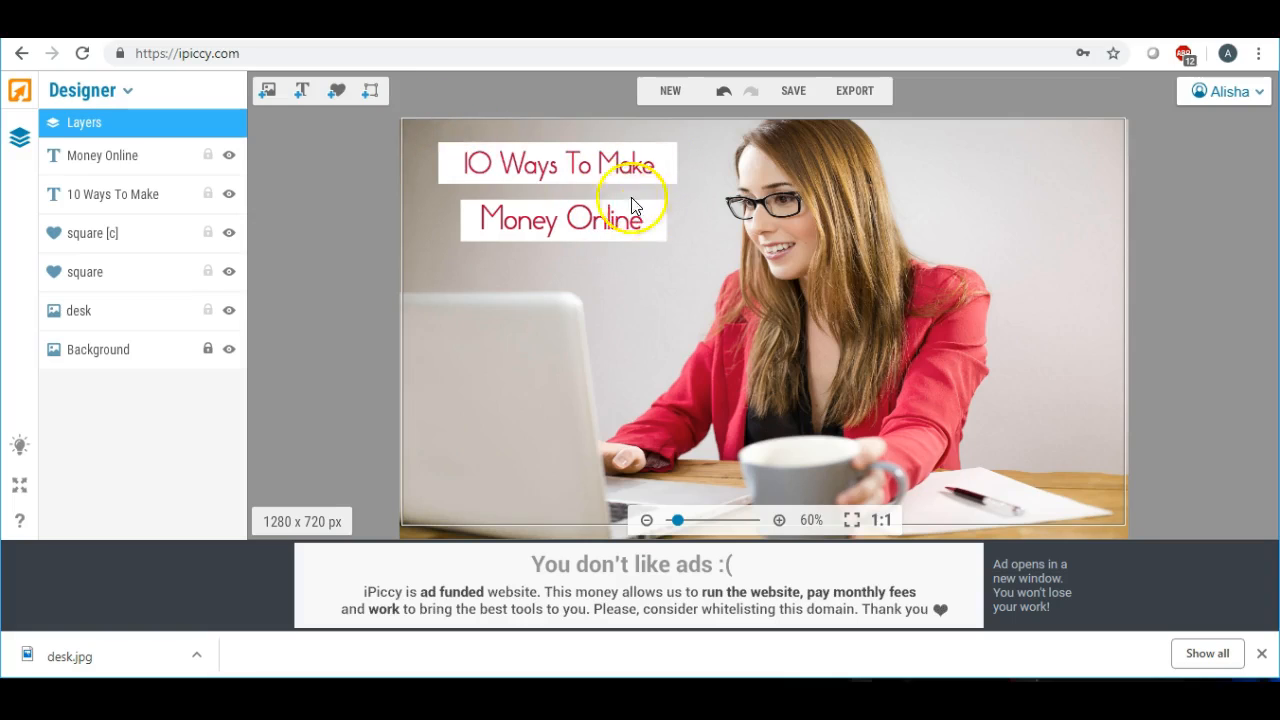
- Delete both text layers, both white bars and the desk photo, leaving only the blank background
{"action": "left_click", "coordinate": [542, 171]}
{"action": "key", "text": "Delete"}
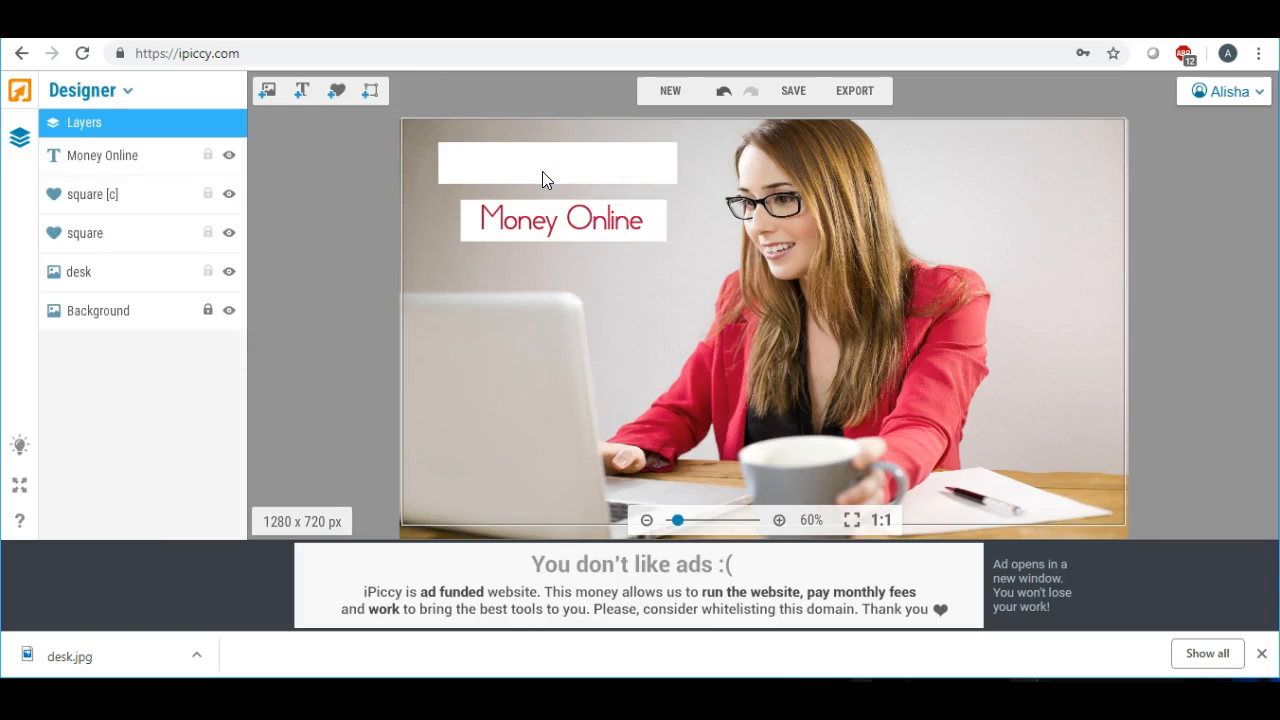
{"action": "left_click", "coordinate": [542, 171]}
{"action": "key", "text": "Delete"}
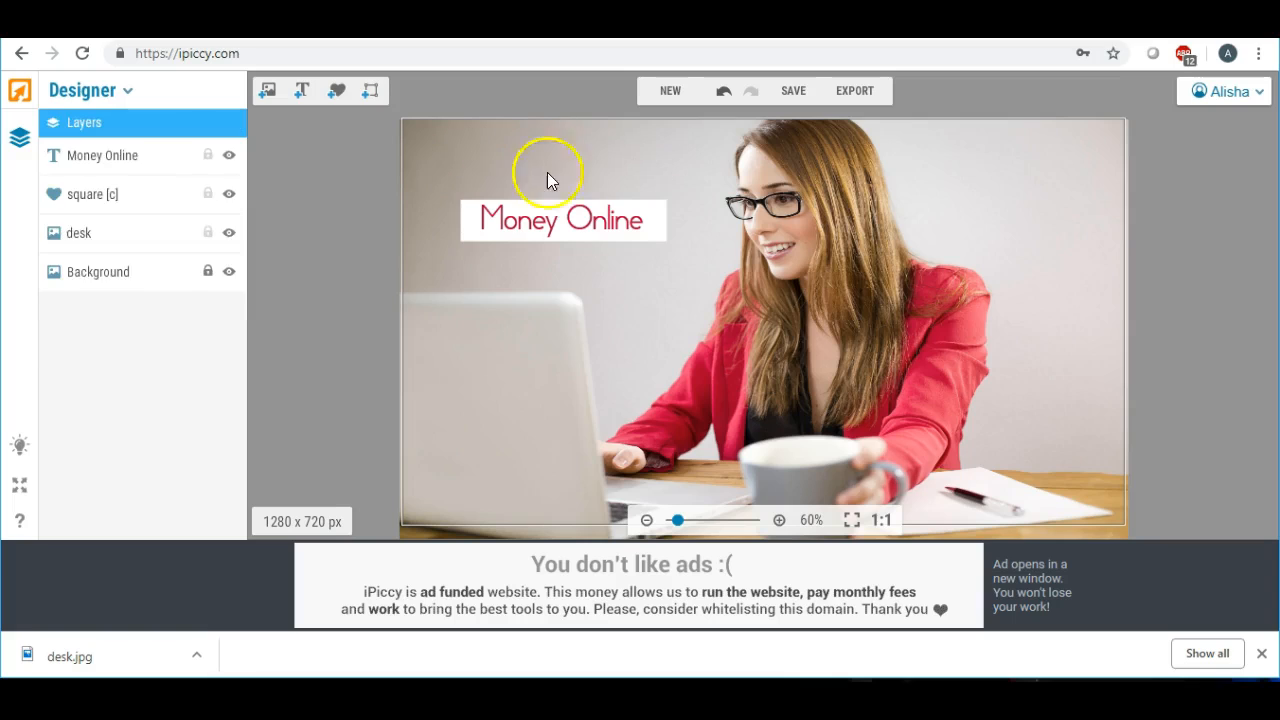
{"action": "left_click", "coordinate": [547, 229]}
{"action": "key", "text": "Delete"}
{"action": "left_click", "coordinate": [548, 233]}
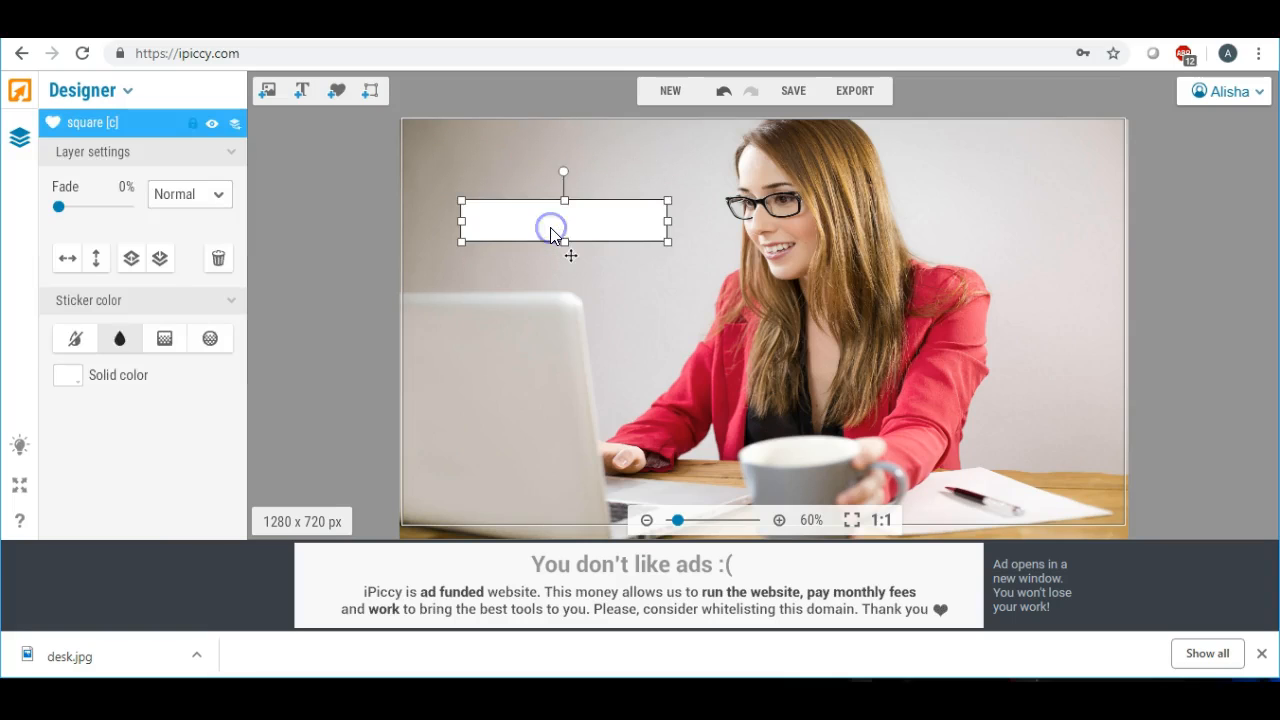
{"action": "key", "text": "Delete"}
{"action": "left_click", "coordinate": [563, 229]}
{"action": "key", "text": "Delete"}
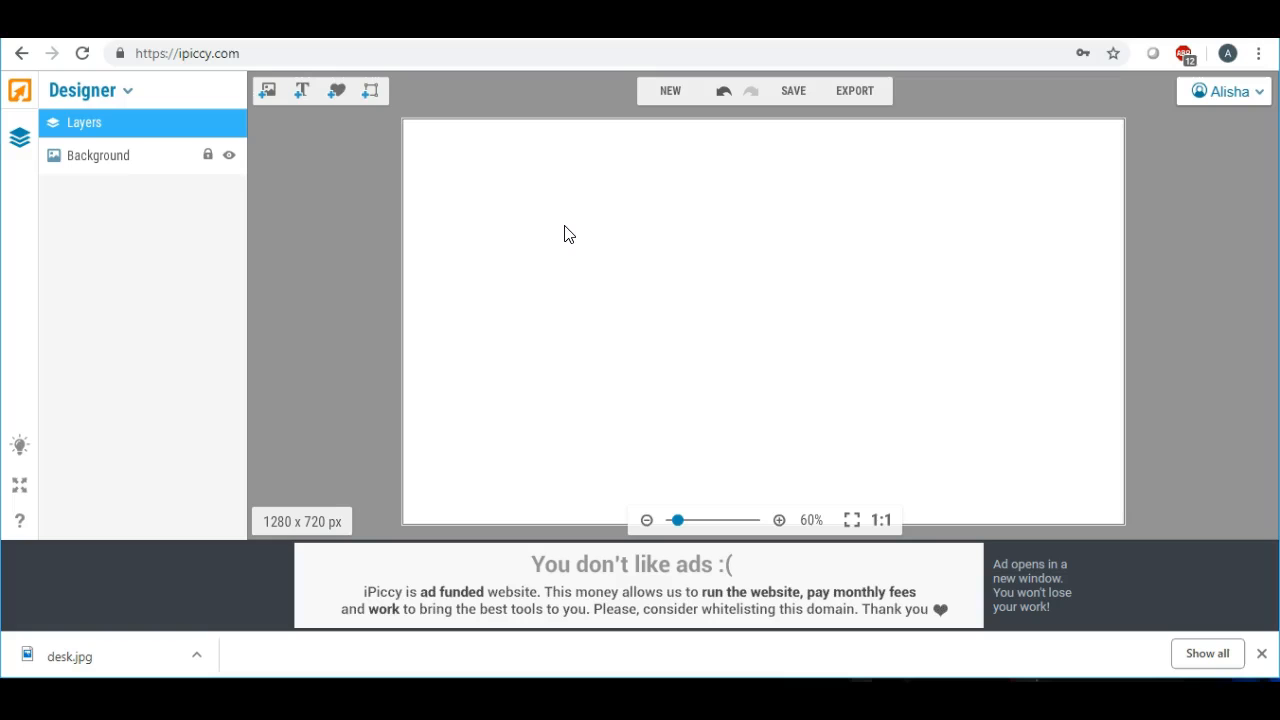
- Add the uploaded "Slay All Day" image to the canvas and place it near the upper-left corner
{"action": "left_click", "coordinate": [267, 91]}
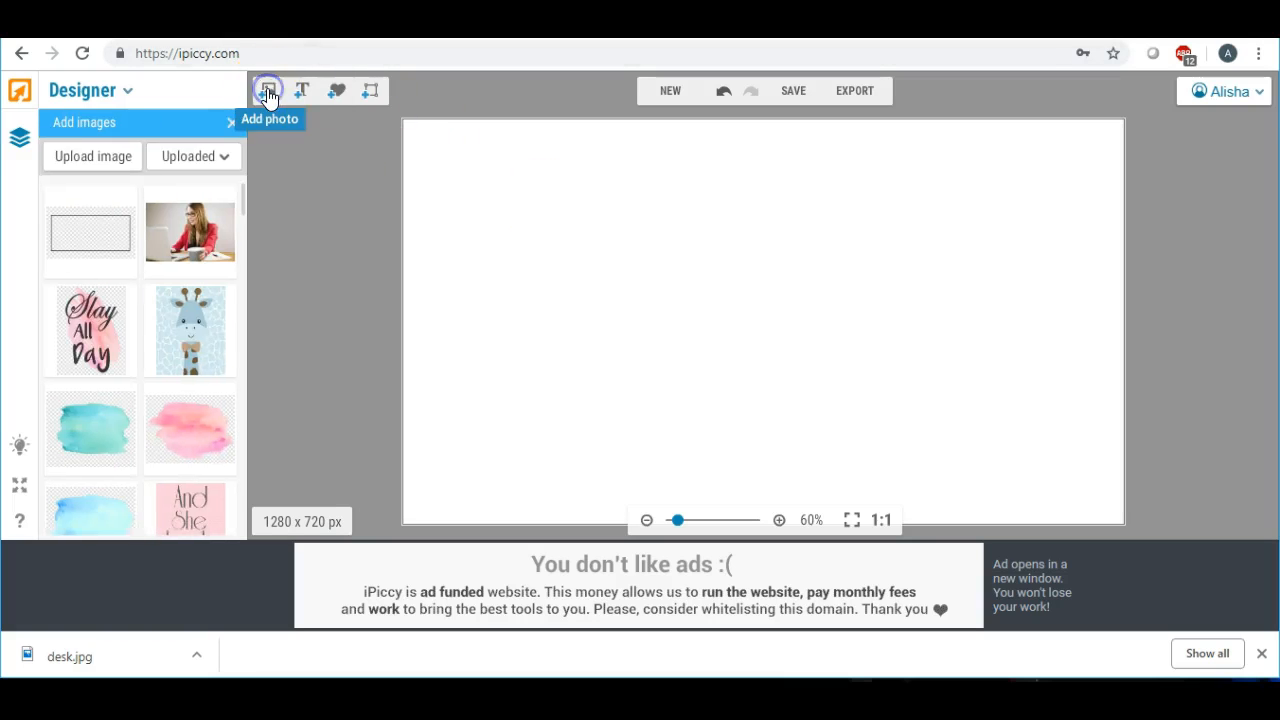
{"action": "left_click_drag", "start_coordinate": [97, 324], "coordinate": [509, 243]}
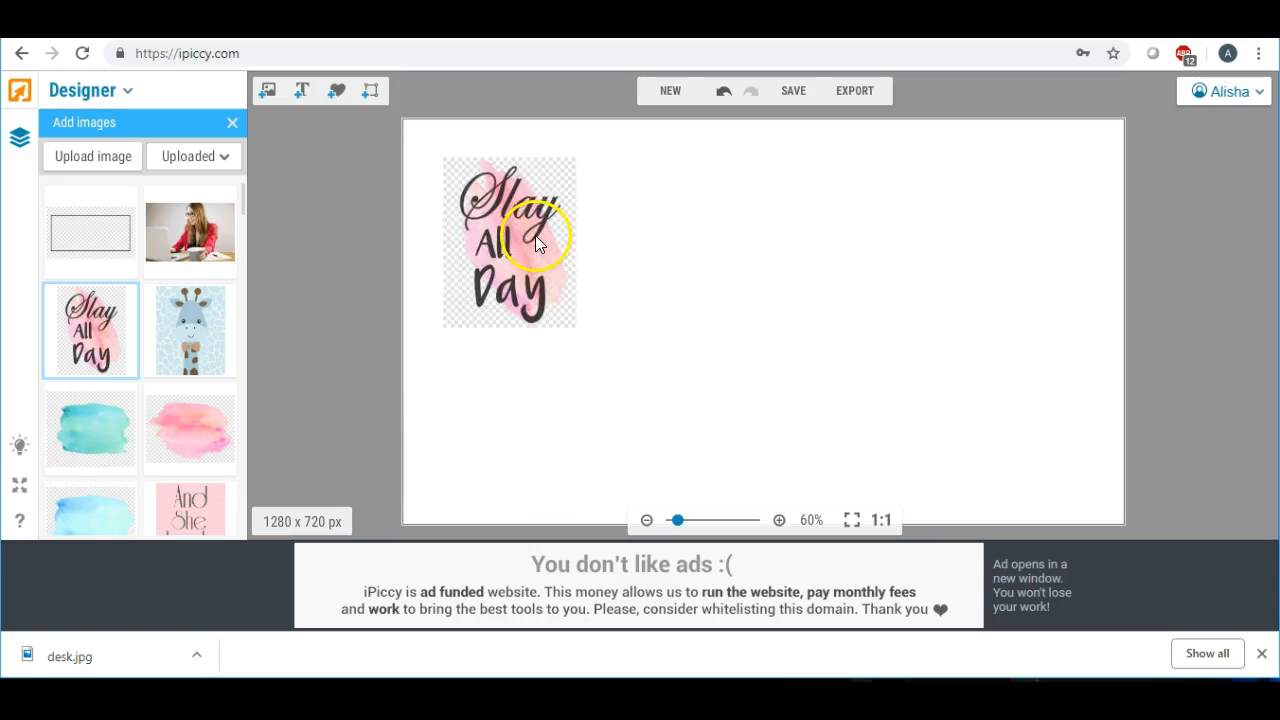
{"action": "left_click", "coordinate": [486, 224]}
{"action": "left_click_drag", "start_coordinate": [486, 224], "coordinate": [481, 211]}
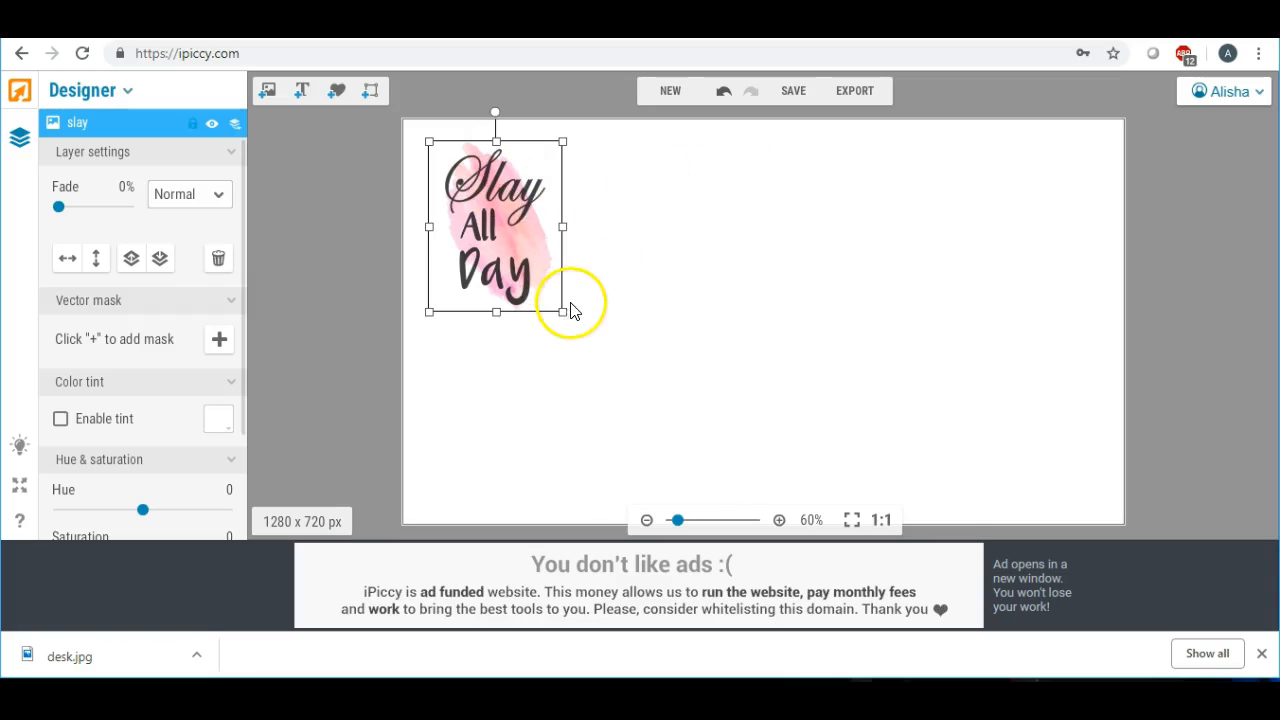
- Enlarge the "Slay All Day" image to nearly the full canvas height, position it in the left half, and deselect it
{"action": "left_click_drag", "start_coordinate": [565, 316], "coordinate": [963, 489]}
{"action": "left_click_drag", "start_coordinate": [623, 364], "coordinate": [610, 343]}
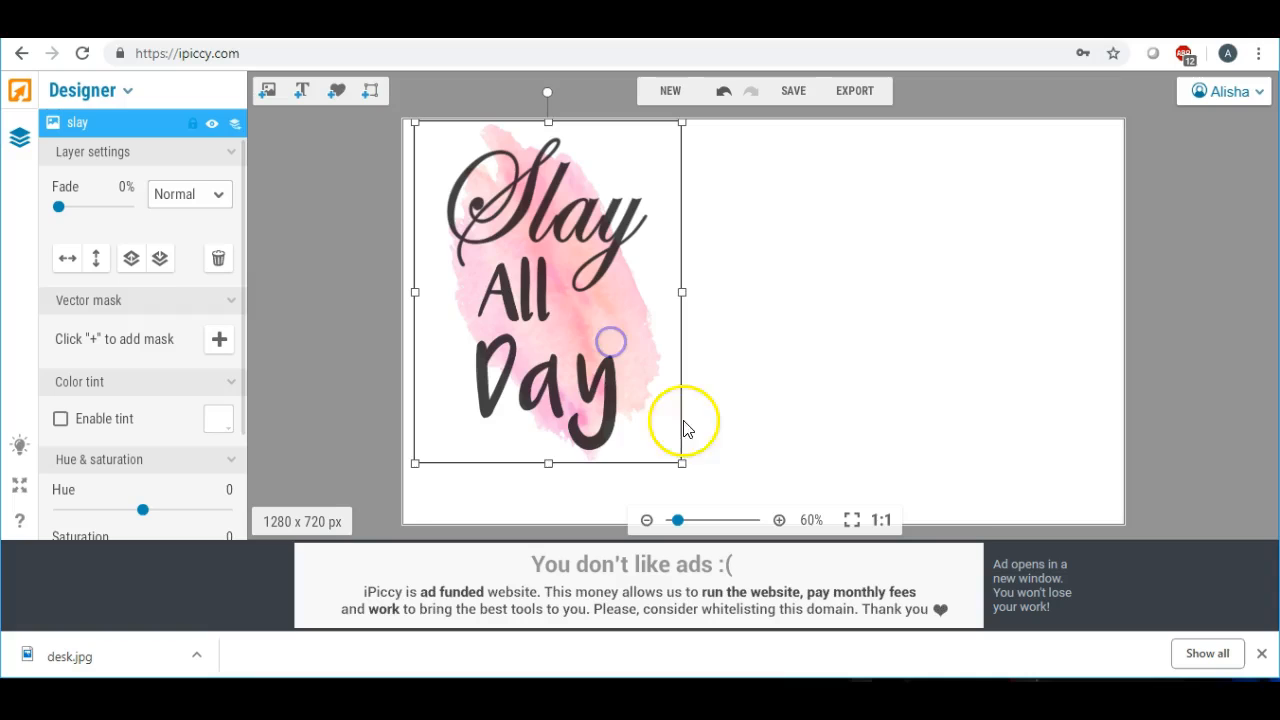
{"action": "left_click_drag", "start_coordinate": [684, 464], "coordinate": [767, 510]}
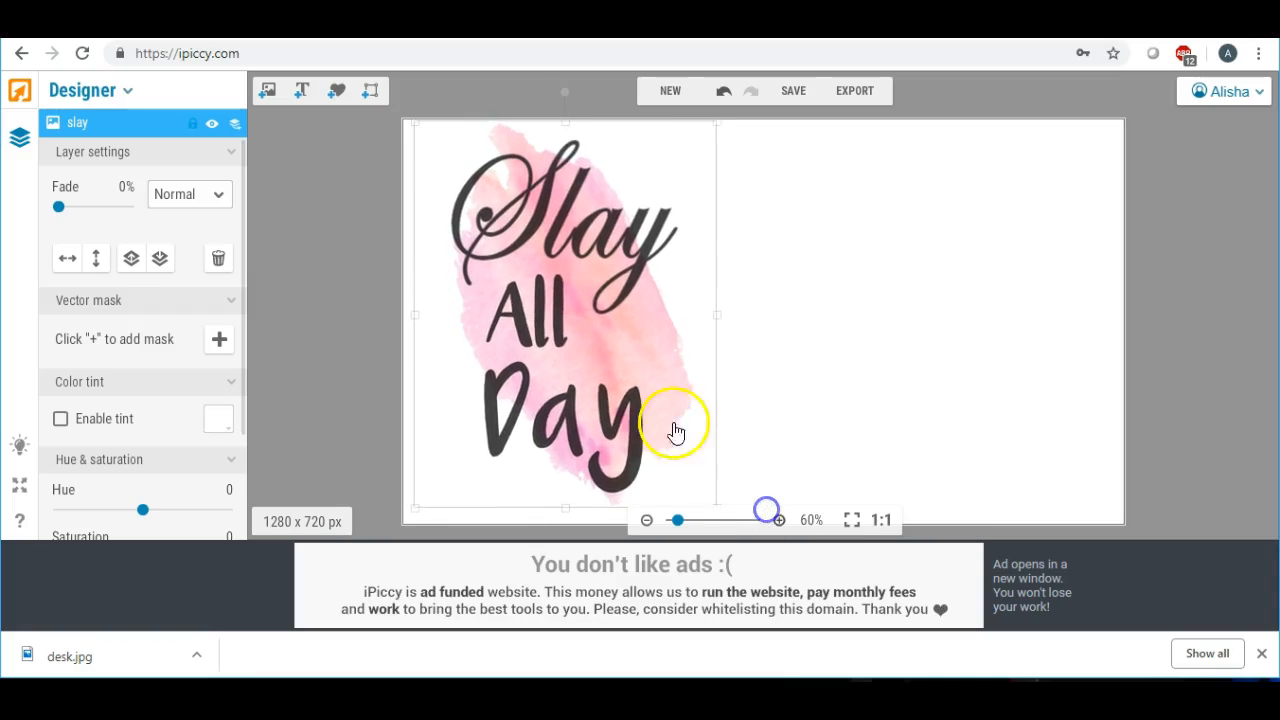
{"action": "left_click", "coordinate": [574, 252]}
{"action": "left_click_drag", "start_coordinate": [568, 245], "coordinate": [565, 238]}
{"action": "left_click", "coordinate": [869, 222]}
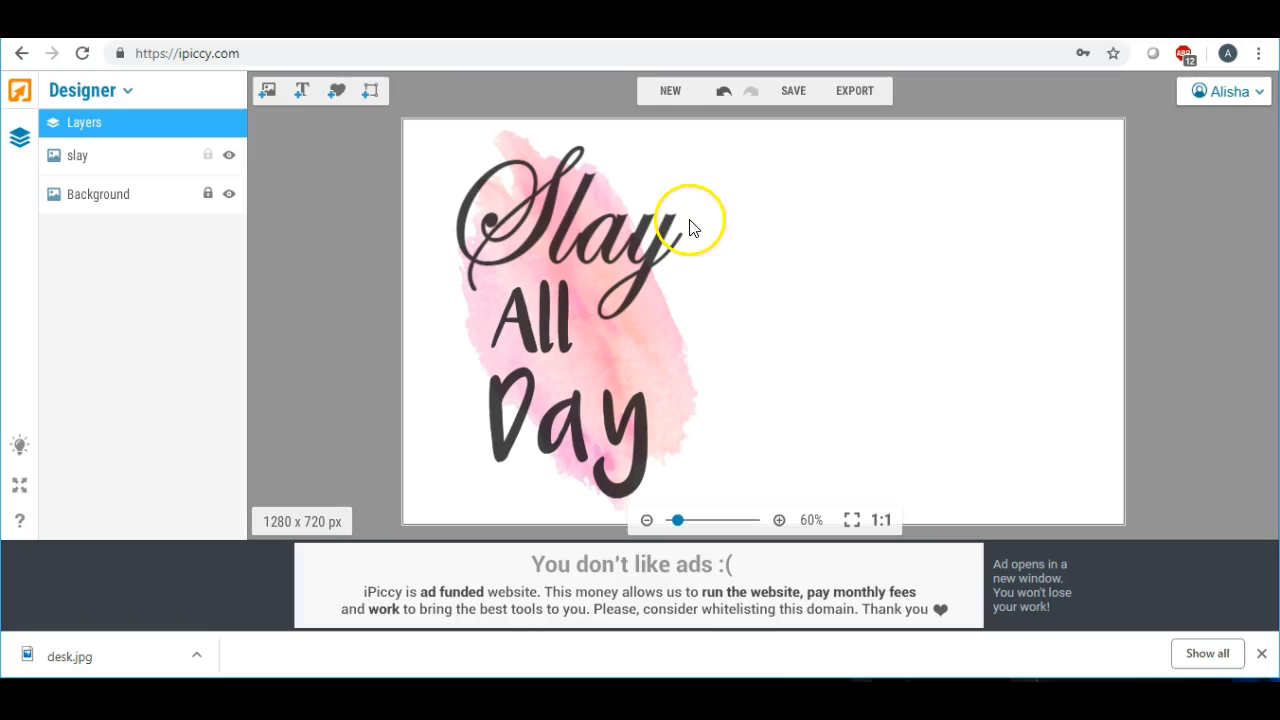
- Add a geometric square sticker, enlarge and tilt it, and widen it to cover the canvas's right half with a slanted left edge
{"action": "left_click", "coordinate": [337, 92]}
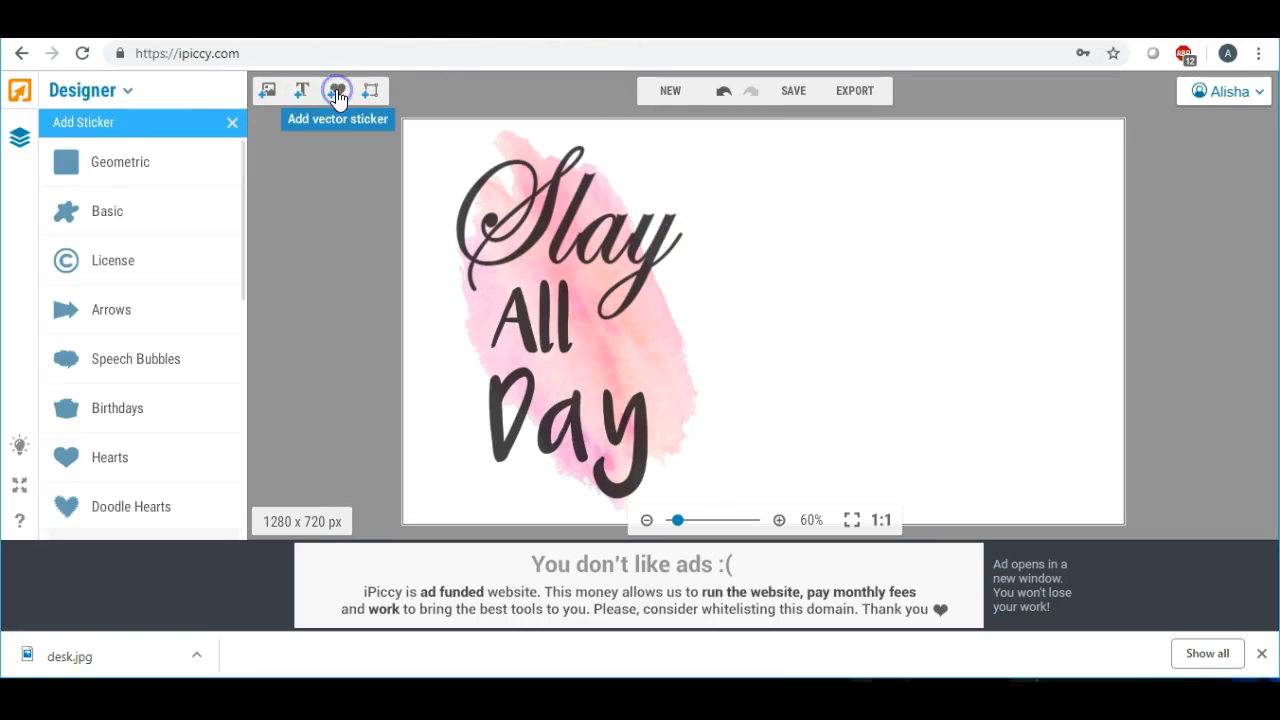
{"action": "left_click", "coordinate": [188, 162]}
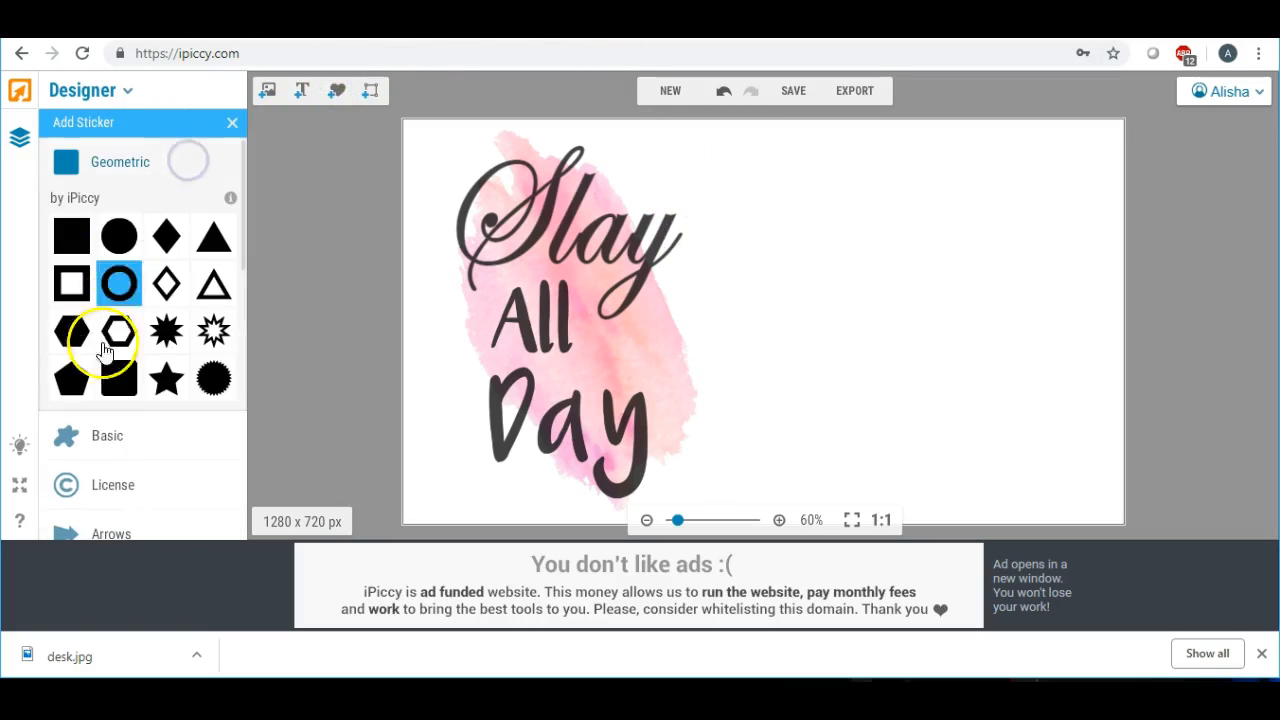
{"action": "left_click", "coordinate": [70, 236]}
{"action": "left_click_drag", "start_coordinate": [724, 243], "coordinate": [782, 12]}
{"action": "left_click_drag", "start_coordinate": [972, 321], "coordinate": [1208, 540]}
{"action": "left_click_drag", "start_coordinate": [987, 277], "coordinate": [1213, 176]}
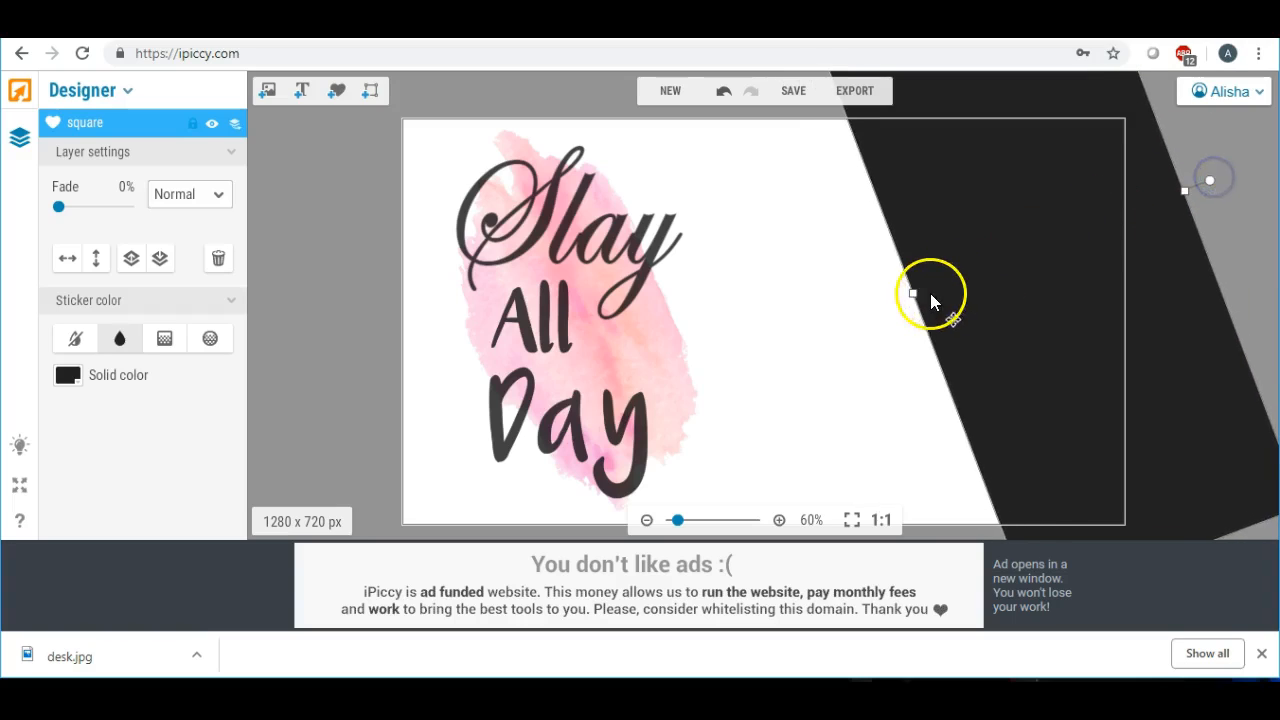
{"action": "left_click_drag", "start_coordinate": [916, 298], "coordinate": [812, 321]}
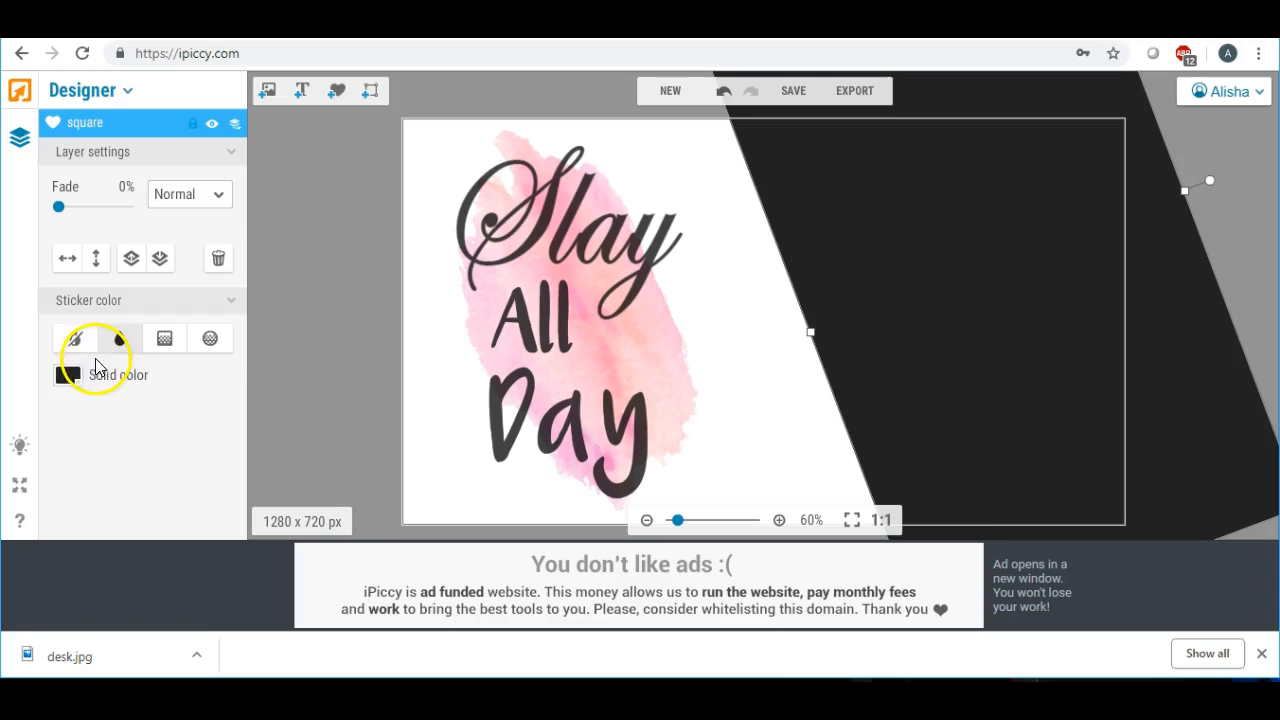
- Recolor the slanted square to pink D18AC4, set its fade to 20%, and deselect it
{"action": "left_click", "coordinate": [67, 377]}
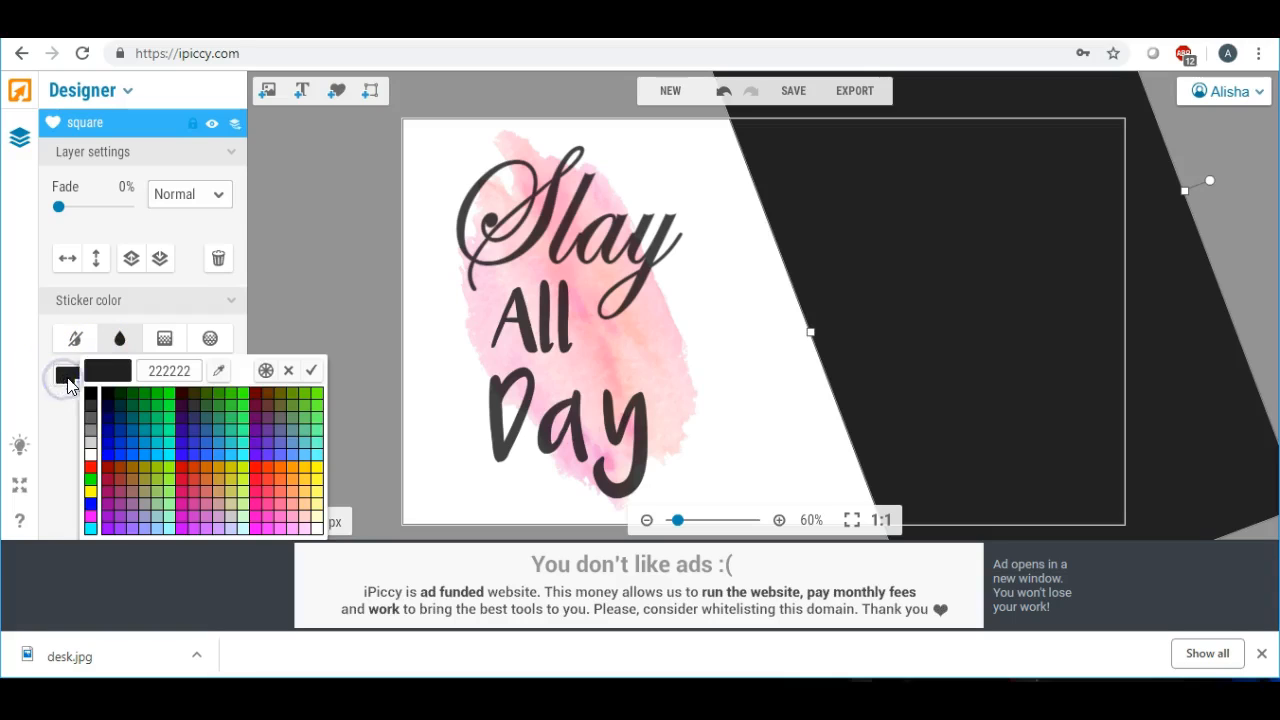
{"action": "left_click", "coordinate": [266, 372]}
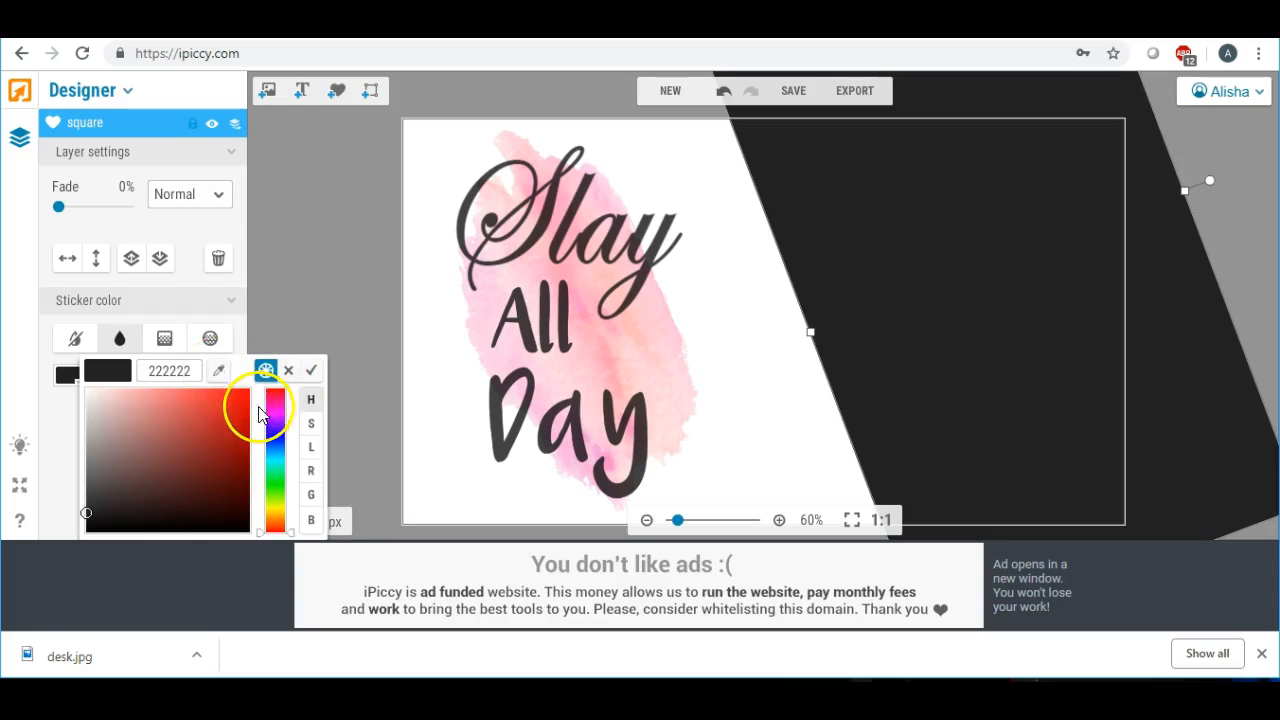
{"action": "left_click", "coordinate": [276, 416]}
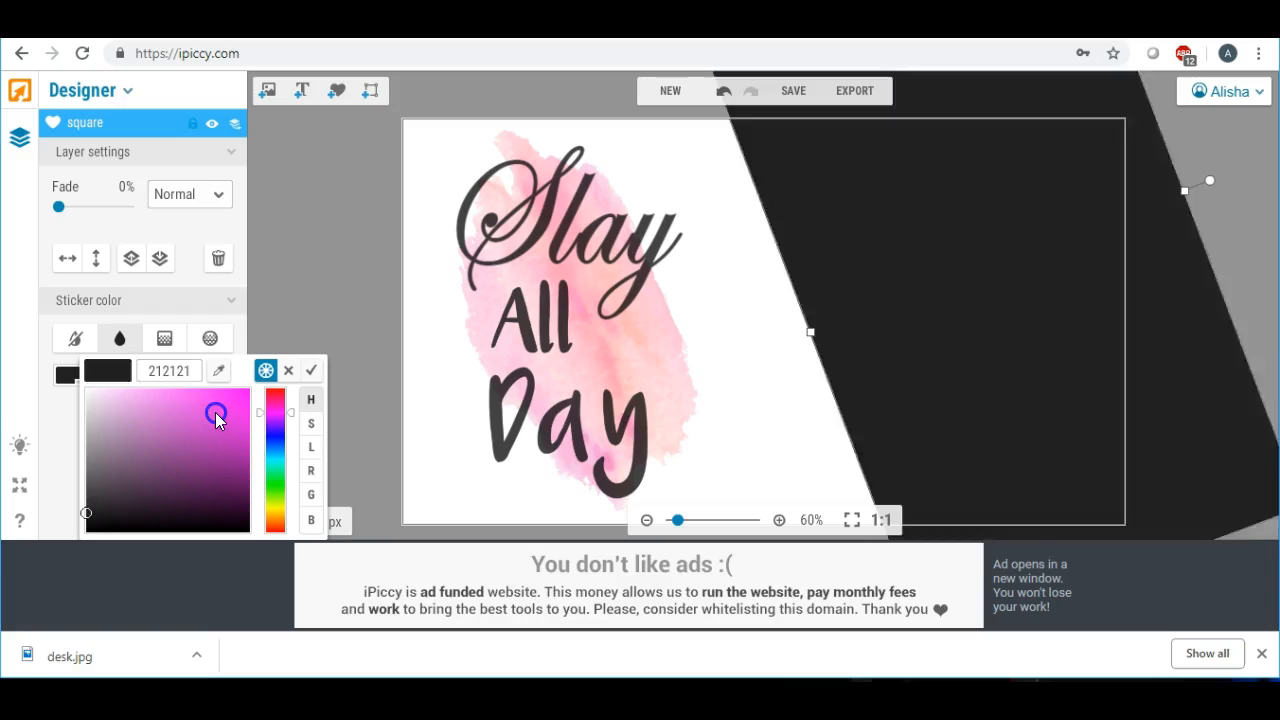
{"action": "left_click", "coordinate": [210, 428]}
{"action": "mouse_move", "coordinate": [210, 430]}
{"action": "left_mouse_down"}
{"action": "mouse_move", "coordinate": [197, 420]}
{"action": "mouse_move", "coordinate": [177, 452]}
{"action": "mouse_move", "coordinate": [206, 466]}
{"action": "mouse_move", "coordinate": [158, 446]}
{"action": "left_mouse_up"}
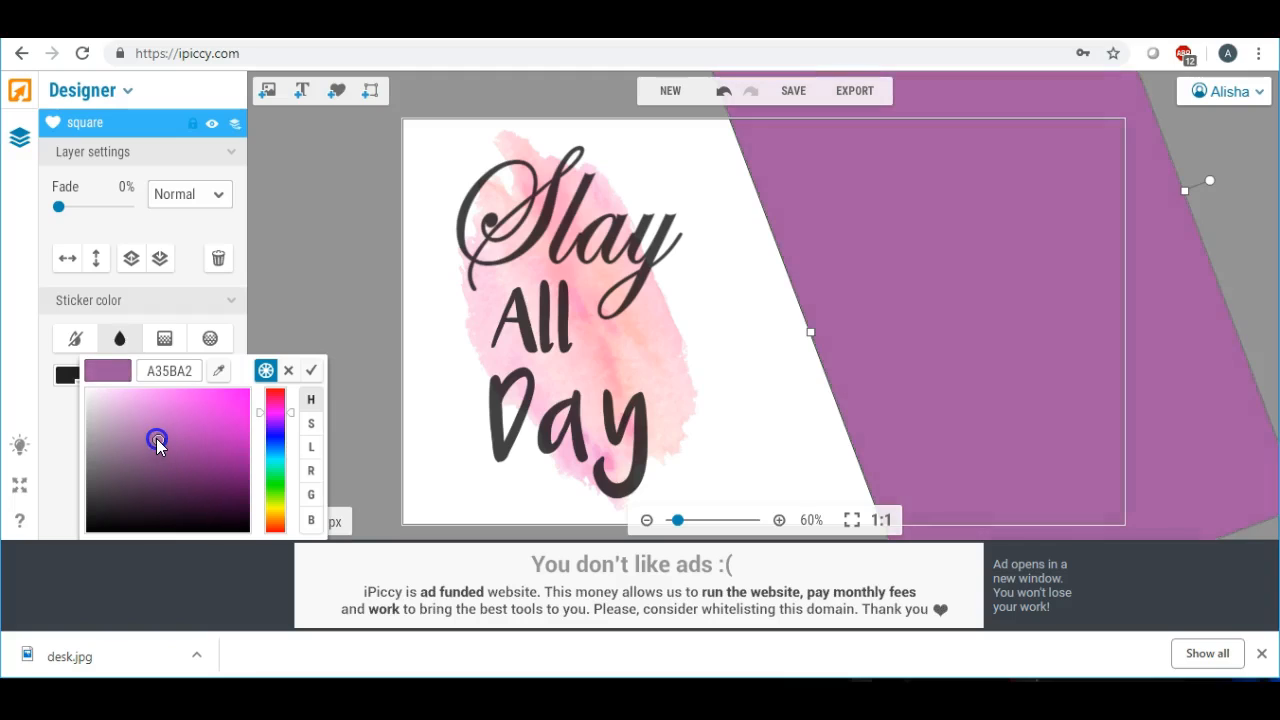
{"action": "left_click", "coordinate": [290, 413]}
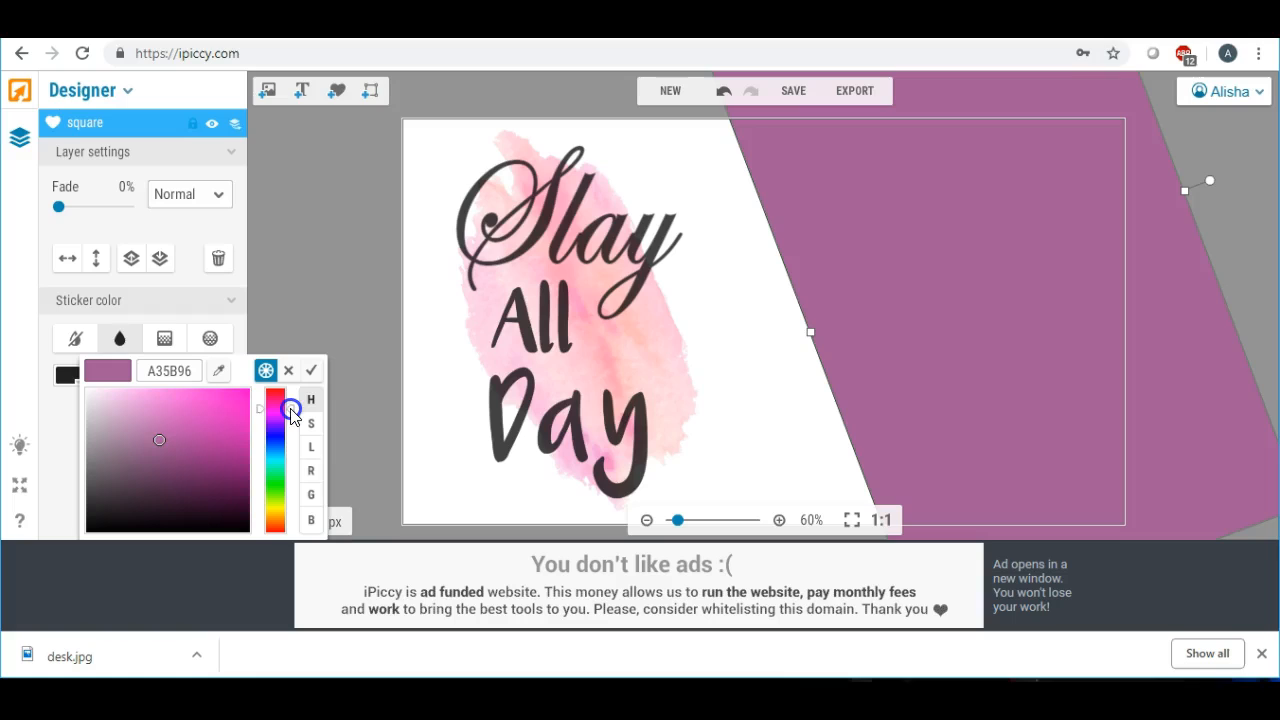
{"action": "left_click", "coordinate": [159, 440]}
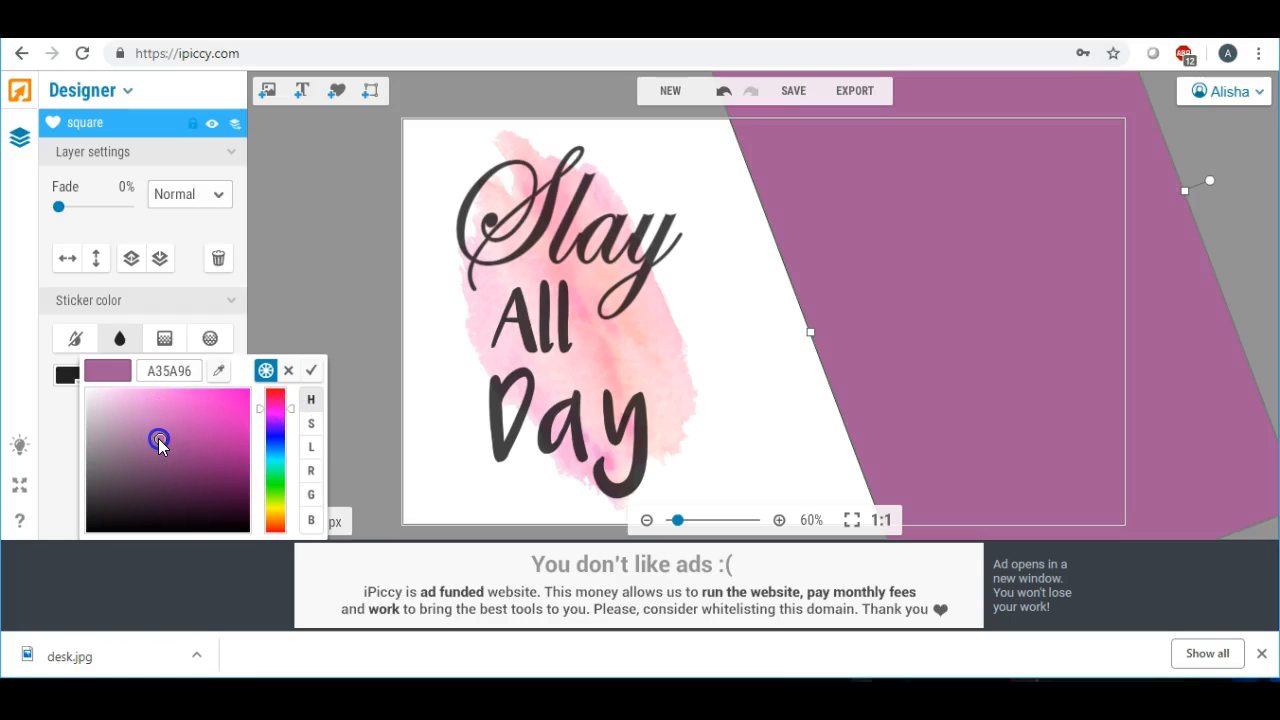
{"action": "mouse_move", "coordinate": [189, 432]}
{"action": "left_mouse_down"}
{"action": "mouse_move", "coordinate": [216, 432]}
{"action": "mouse_move", "coordinate": [186, 409]}
{"action": "mouse_move", "coordinate": [127, 402]}
{"action": "mouse_move", "coordinate": [156, 415]}
{"action": "mouse_move", "coordinate": [140, 419]}
{"action": "left_mouse_up"}
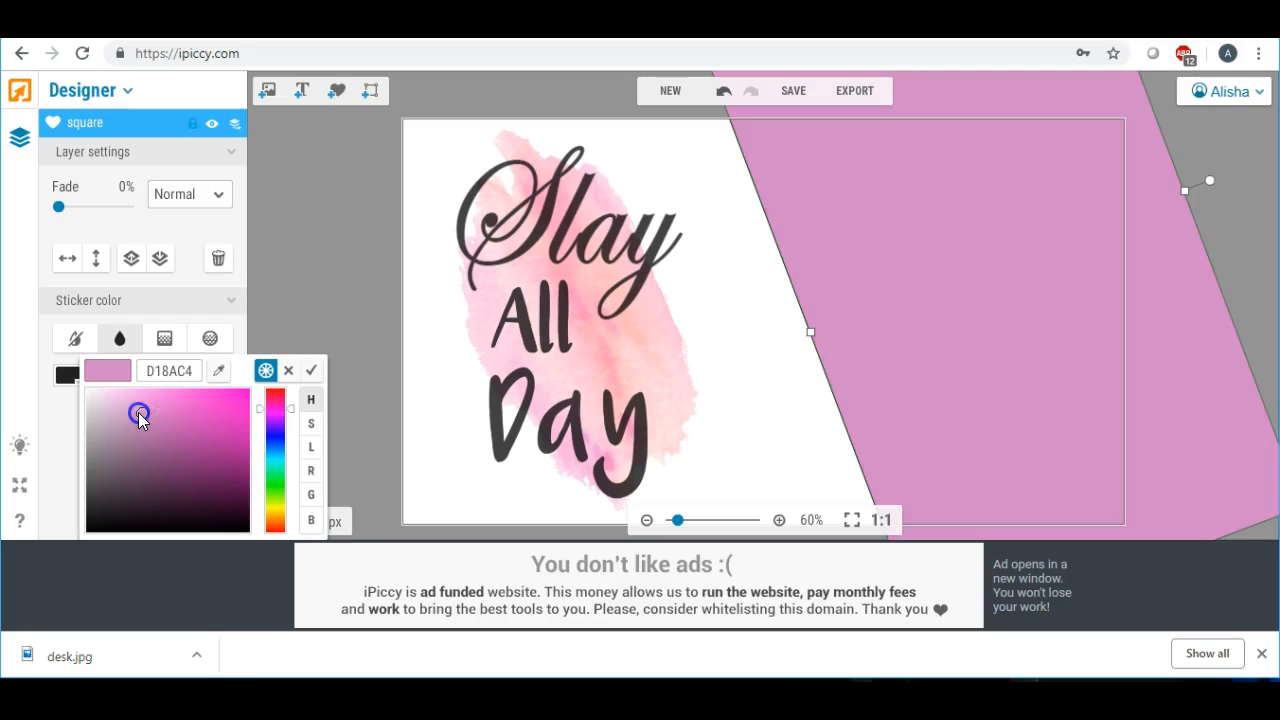
{"action": "left_click", "coordinate": [309, 191]}
{"action": "left_click_drag", "start_coordinate": [59, 206], "coordinate": [64, 213]}
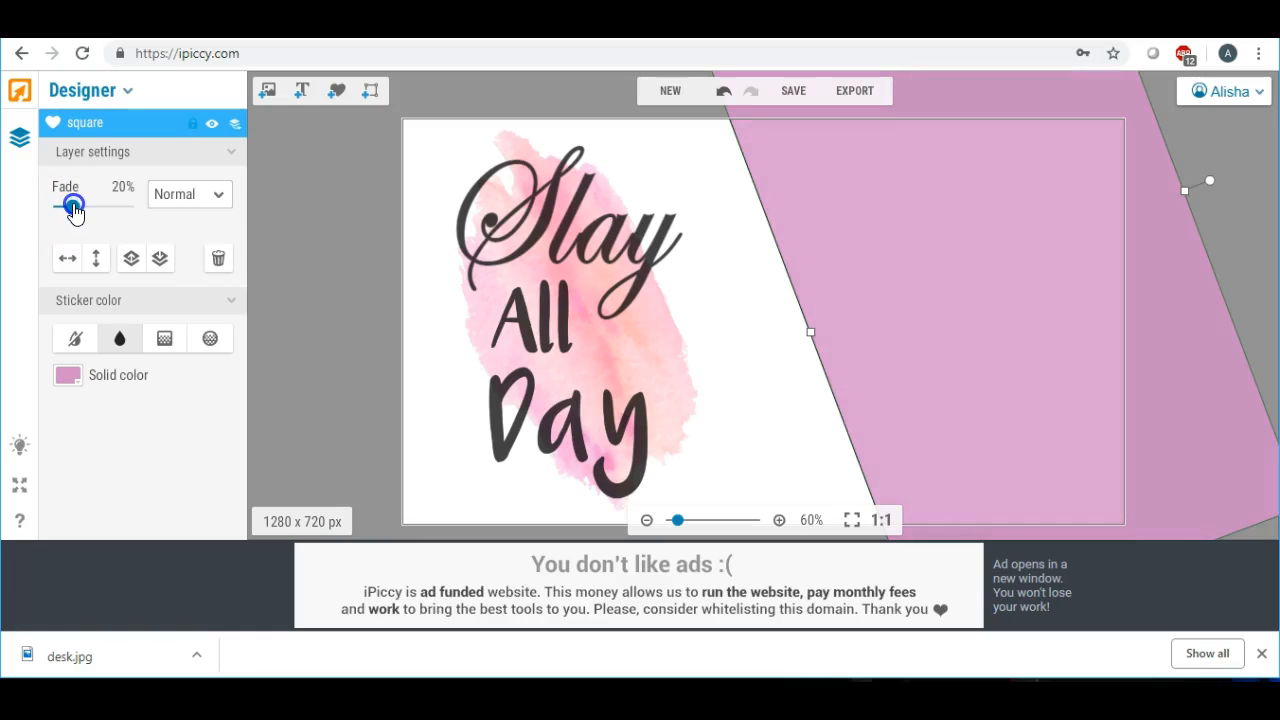
{"action": "left_click", "coordinate": [291, 171]}
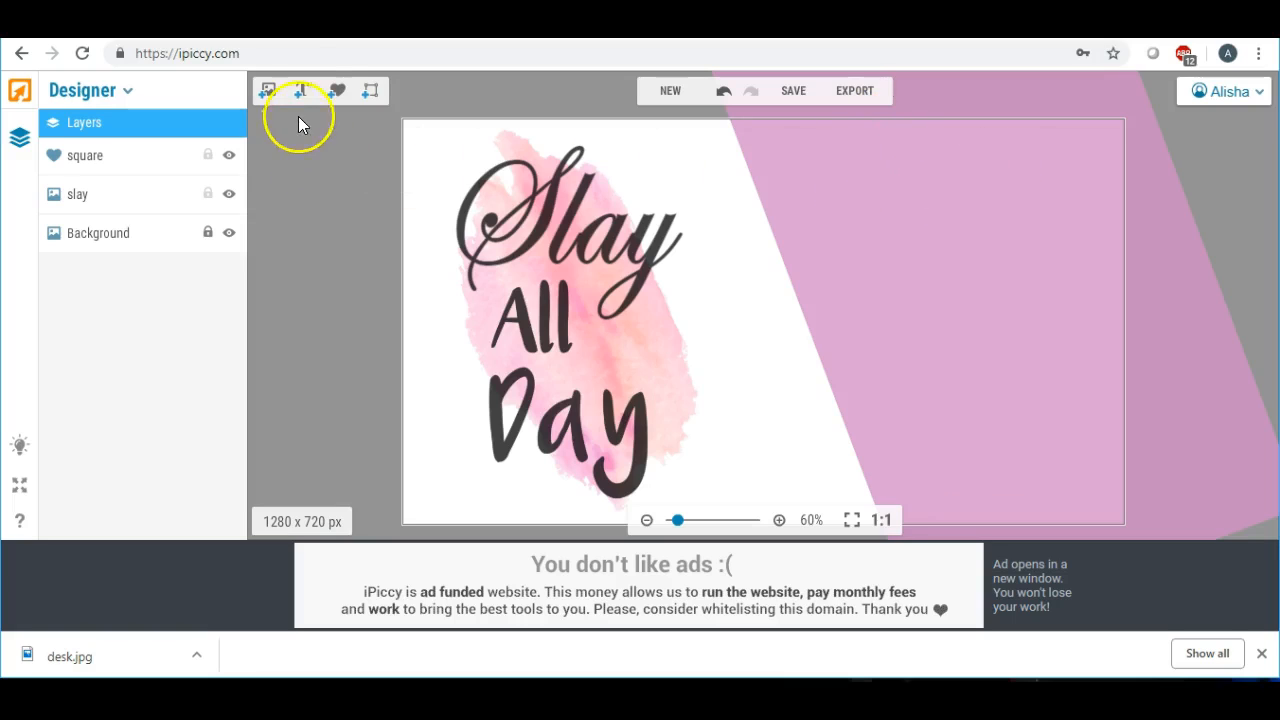
- Add a text layer on the upper part of the pink shape reading "How To Make A" and "Transparent Background" on two lines
{"action": "left_click", "coordinate": [303, 90]}
{"action": "left_click_drag", "start_coordinate": [737, 366], "coordinate": [838, 184]}
{"action": "key", "text": "ctrl+a"}
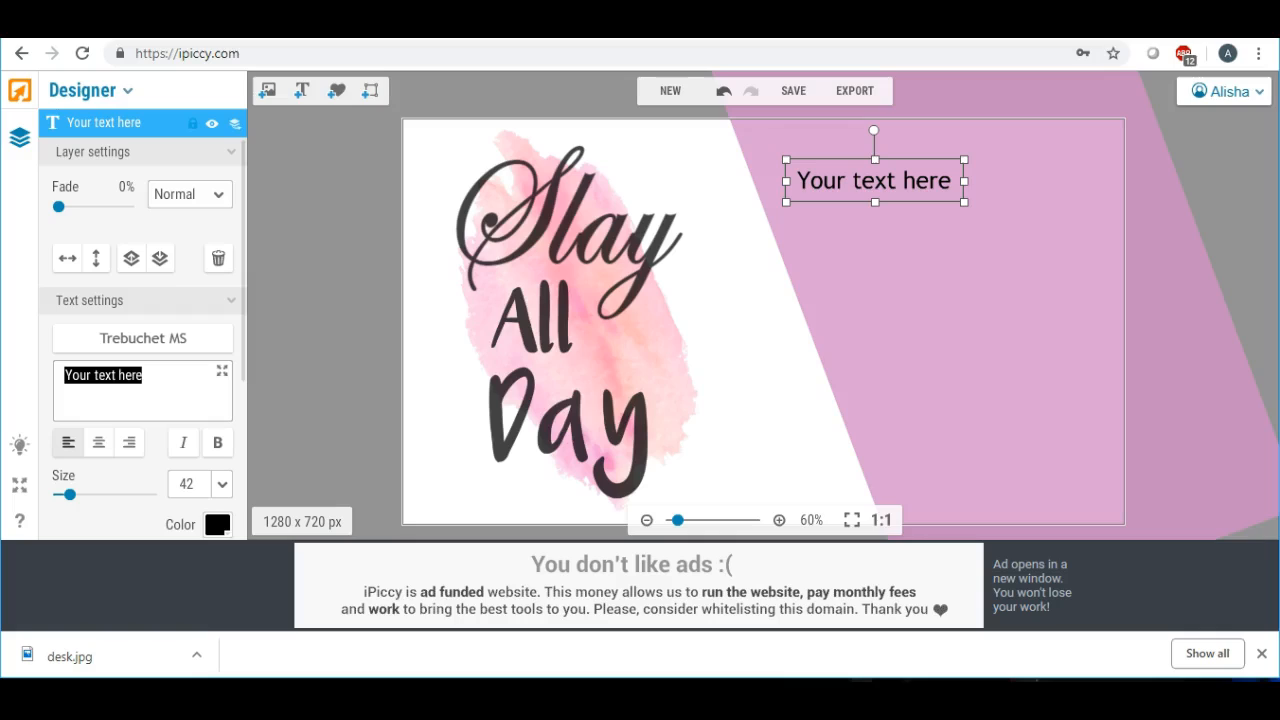
{"action": "type", "text": "H"}
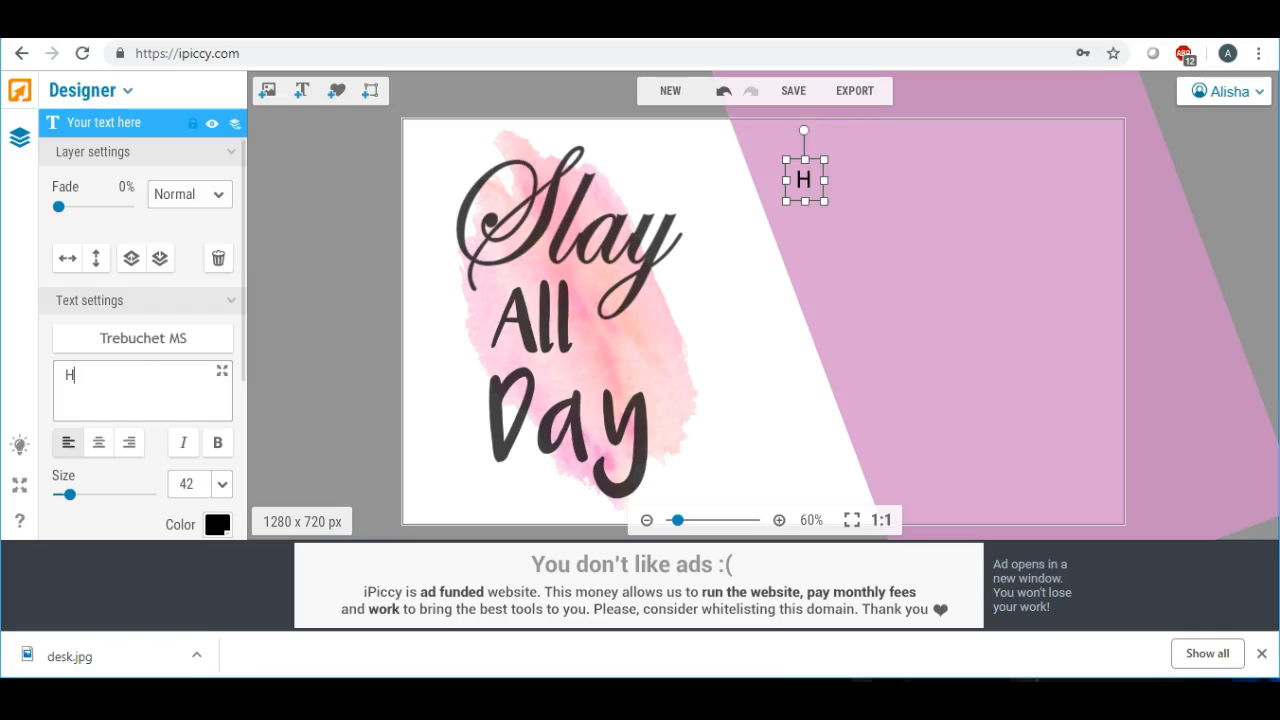
{"action": "type", "text": "ow T"}
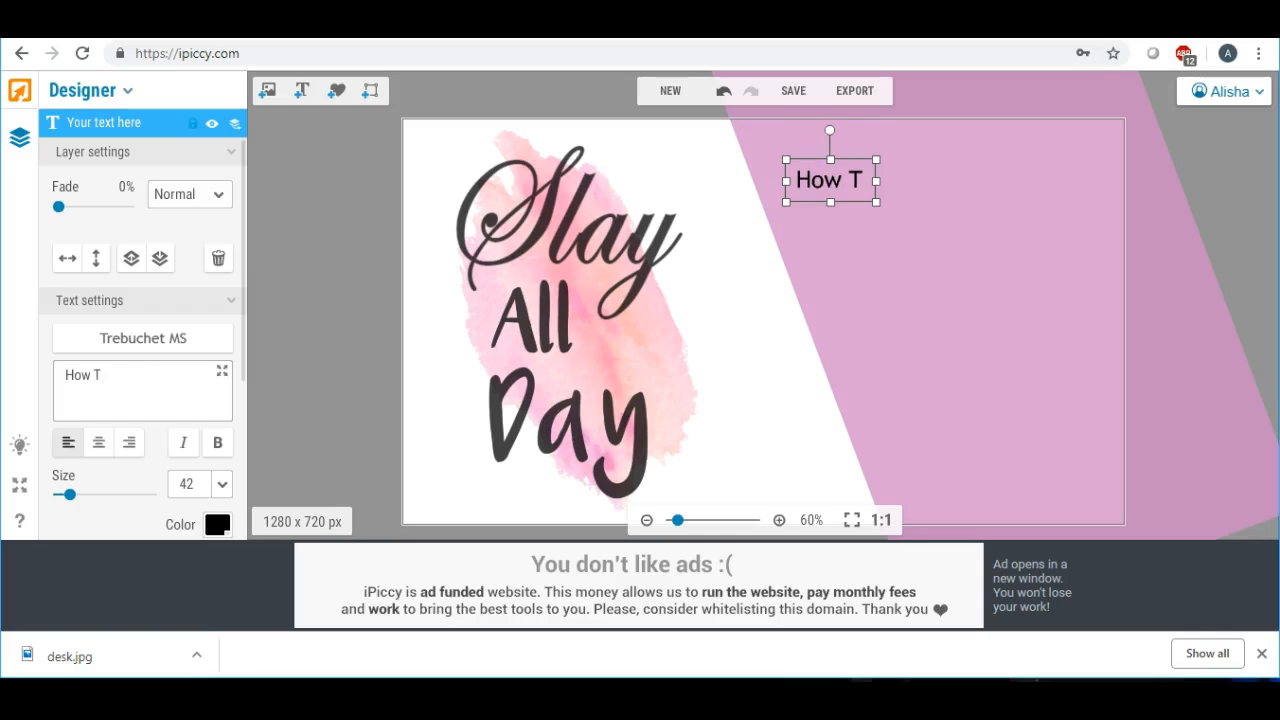
{"action": "type", "text": "o Make A"}
{"action": "key", "text": "Return"}
{"action": "type", "text": "Tra"}
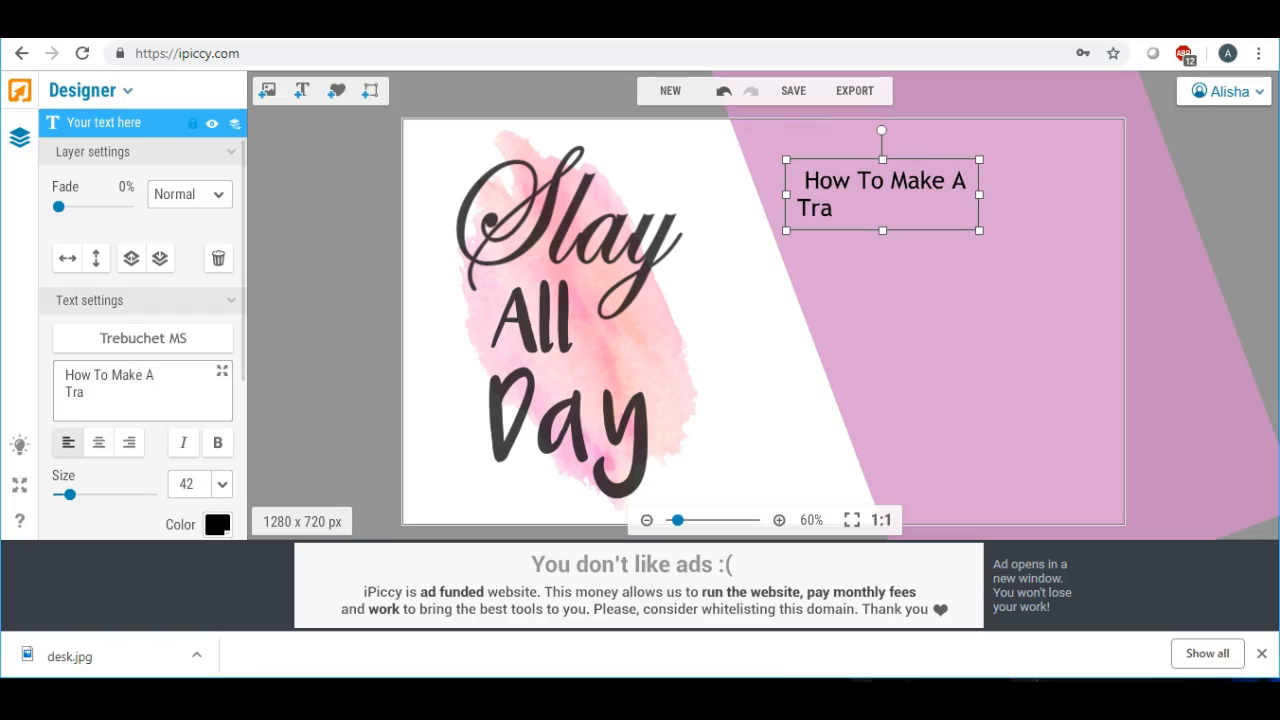
{"action": "type", "text": "nsparent "}
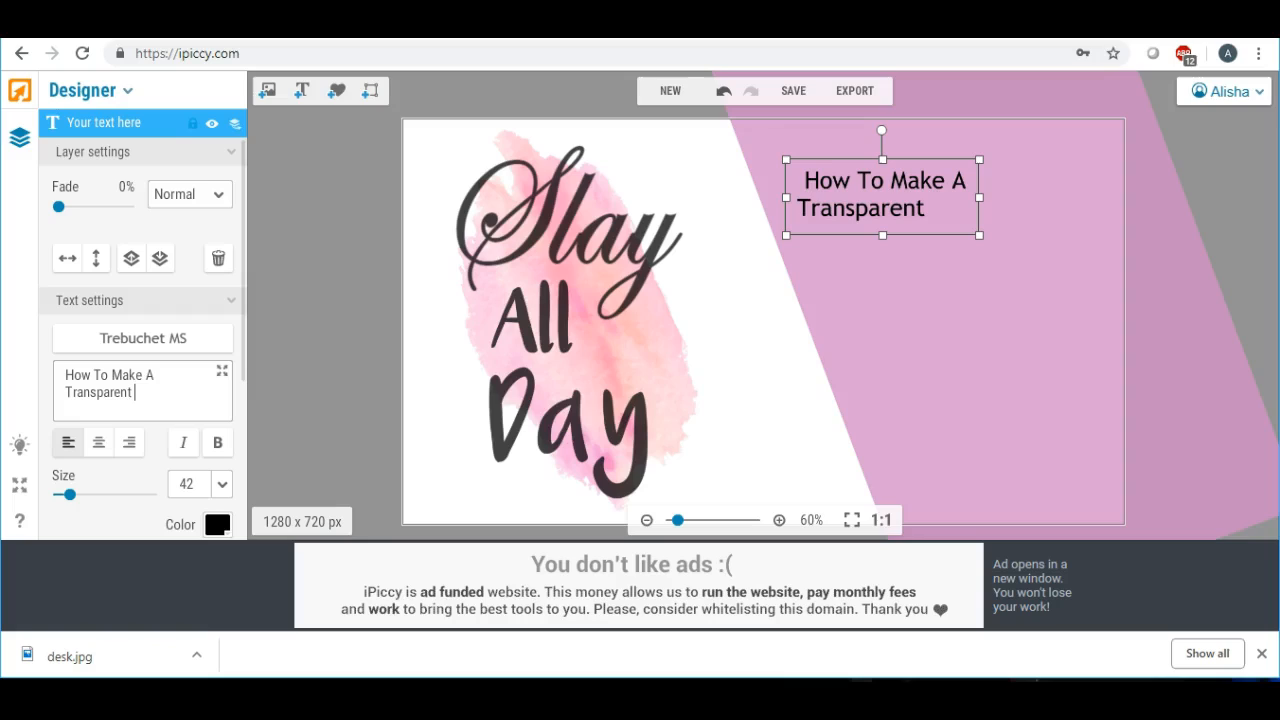
{"action": "type", "text": "Background"}
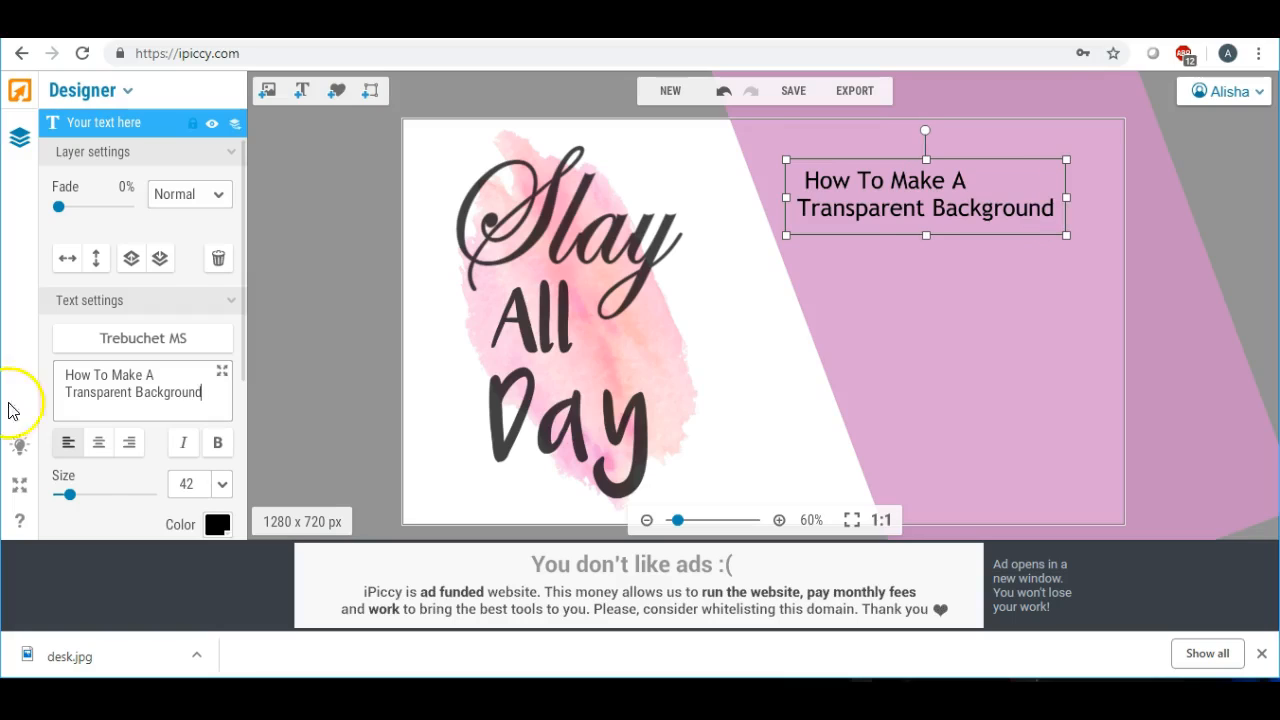
- Center-align the title text and break "Background" onto a third line
{"action": "left_click", "coordinate": [97, 450]}
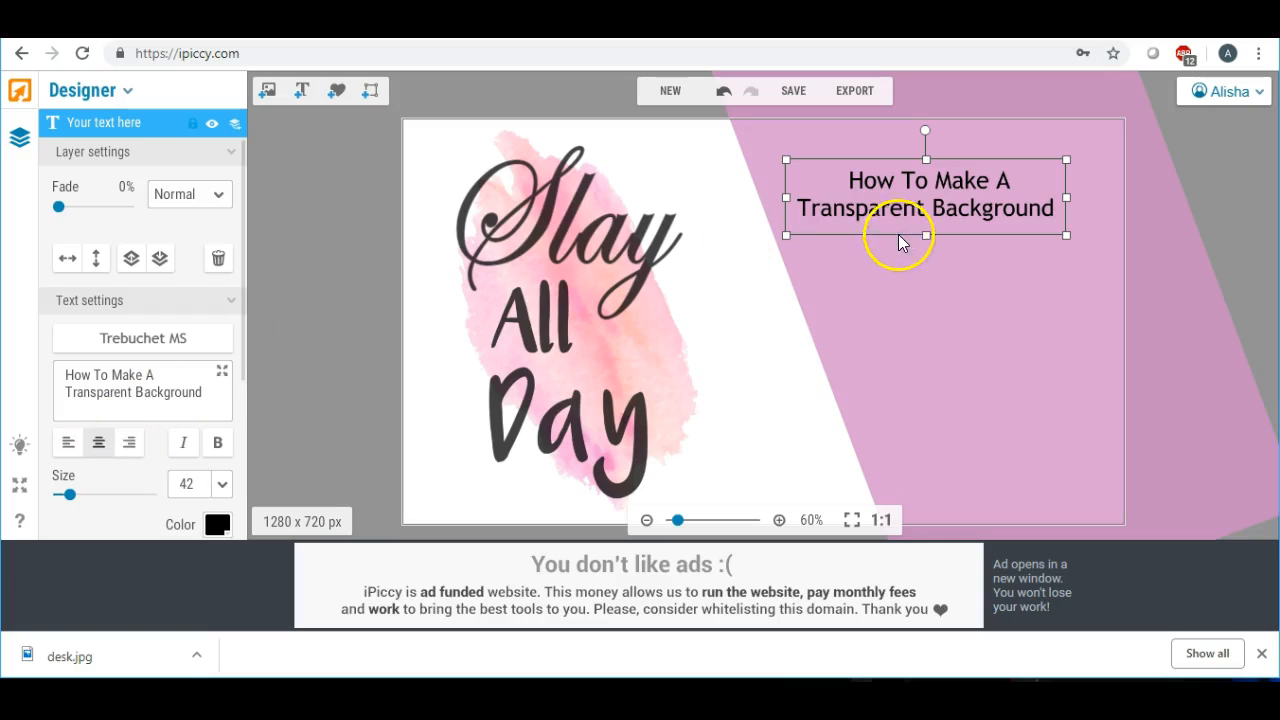
{"action": "left_click", "coordinate": [134, 392]}
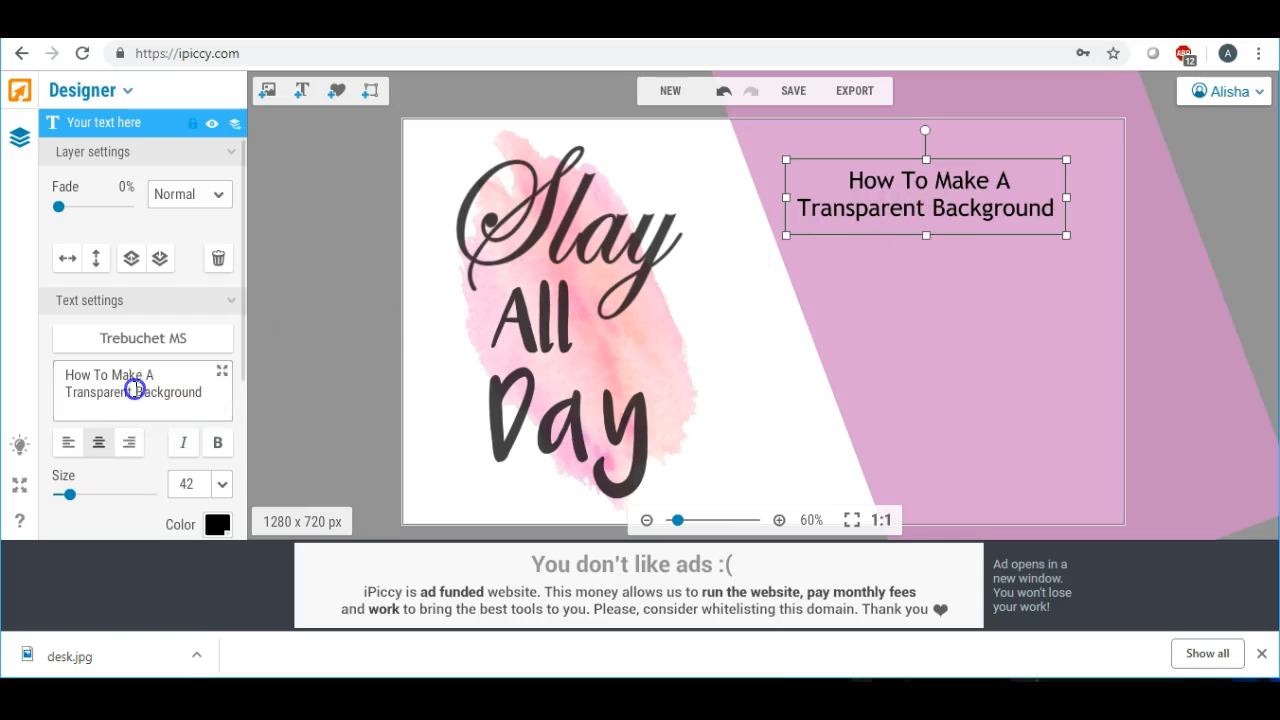
{"action": "key", "text": "Return"}
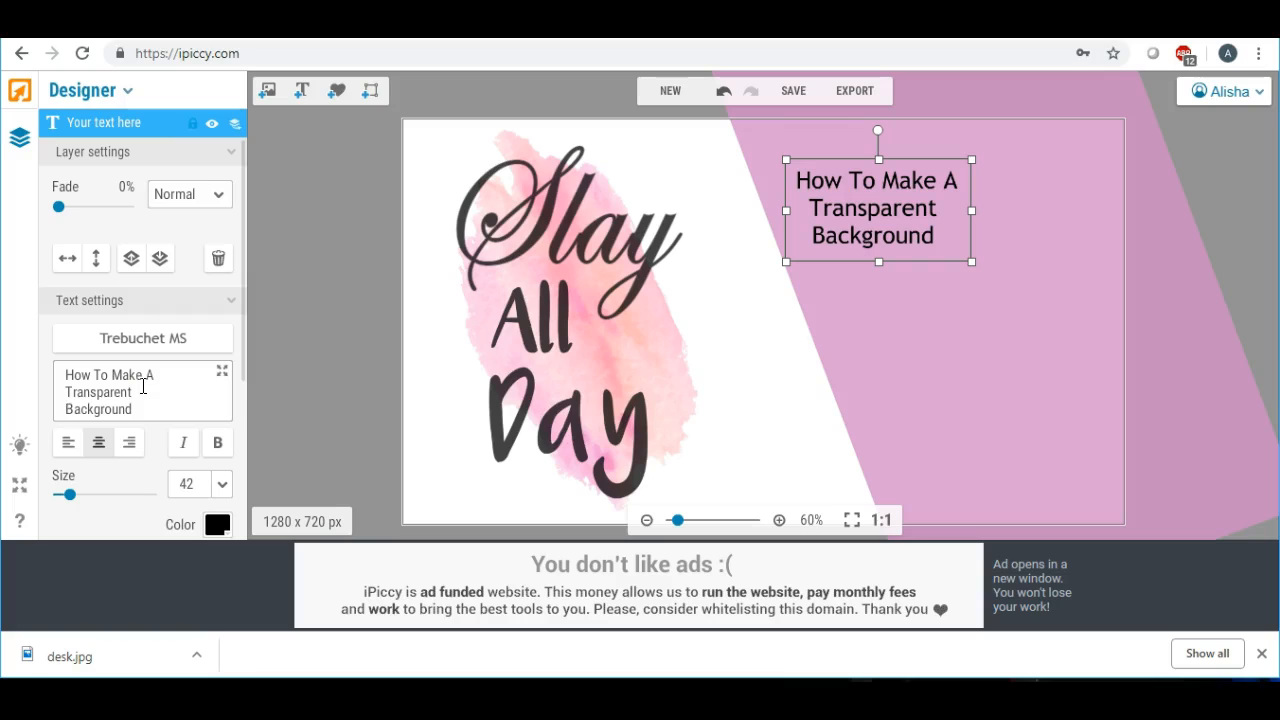
- Set the title text in the local font Bernard MT Condensed and make it bold
{"action": "left_click", "coordinate": [130, 340]}
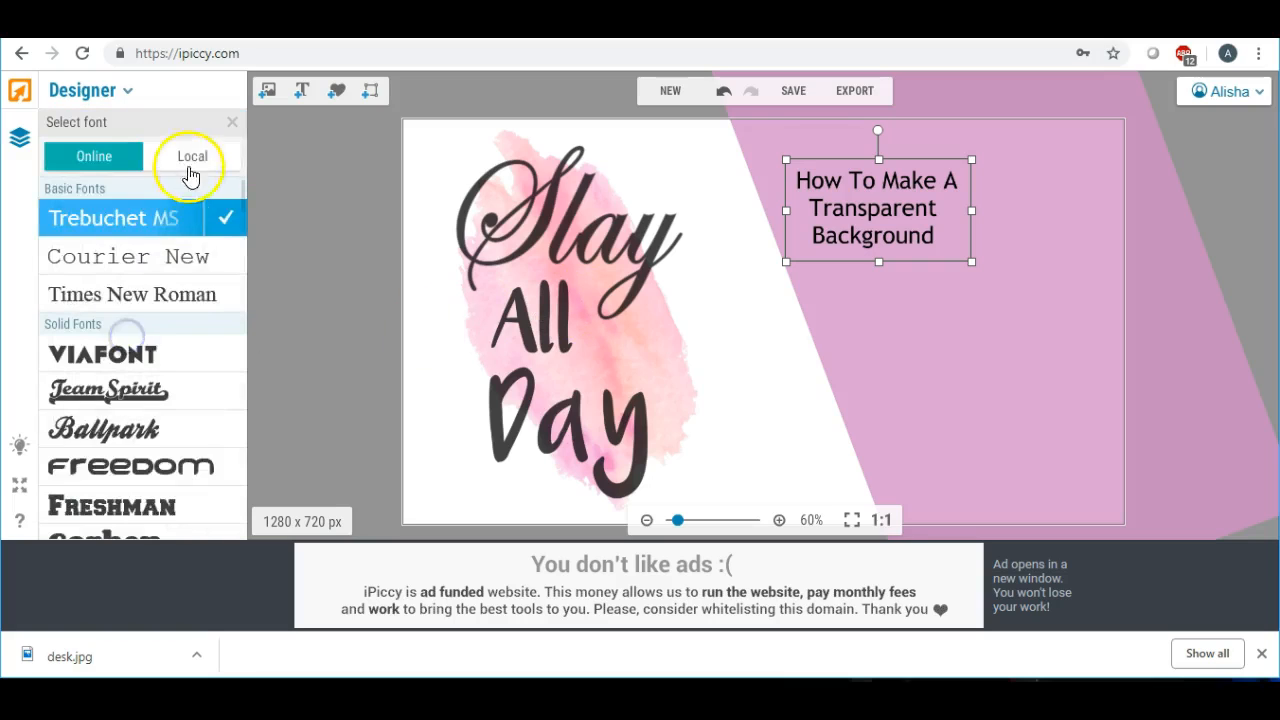
{"action": "left_click", "coordinate": [192, 158]}
{"action": "scroll", "coordinate": [177, 259], "scroll_direction": "down", "scroll_amount": 5}
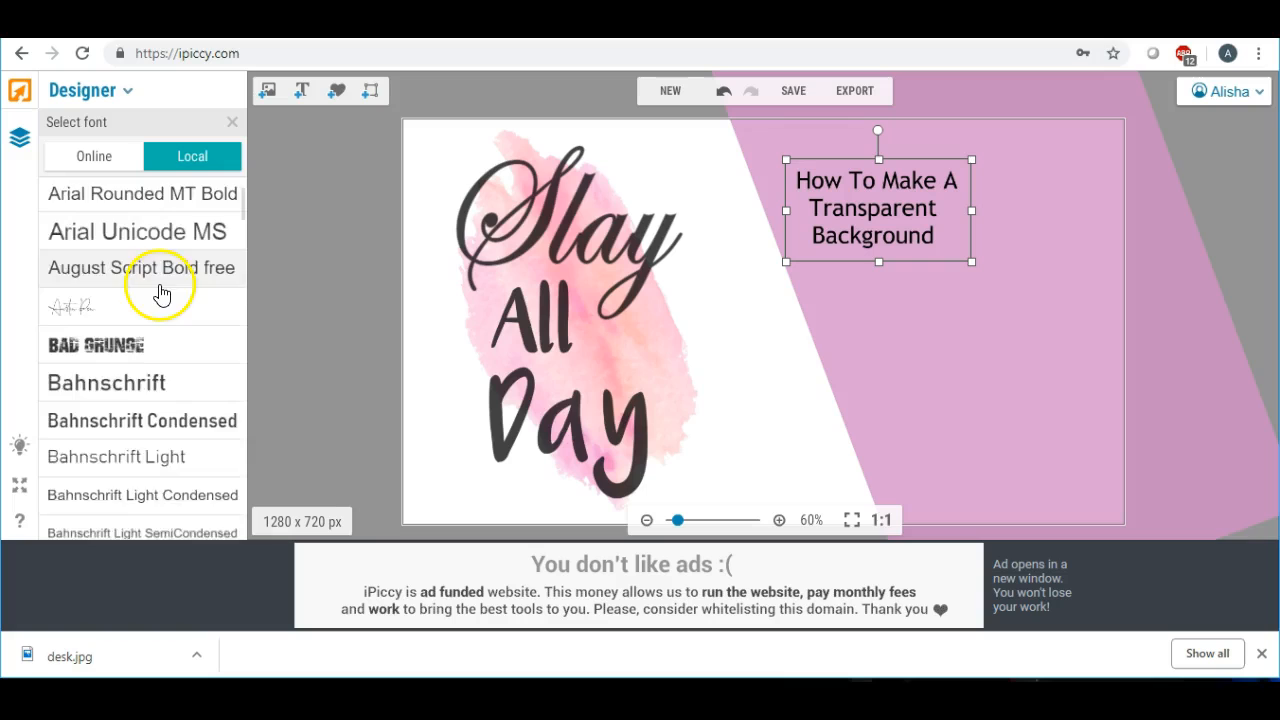
{"action": "scroll", "coordinate": [167, 303], "scroll_direction": "down", "scroll_amount": 5}
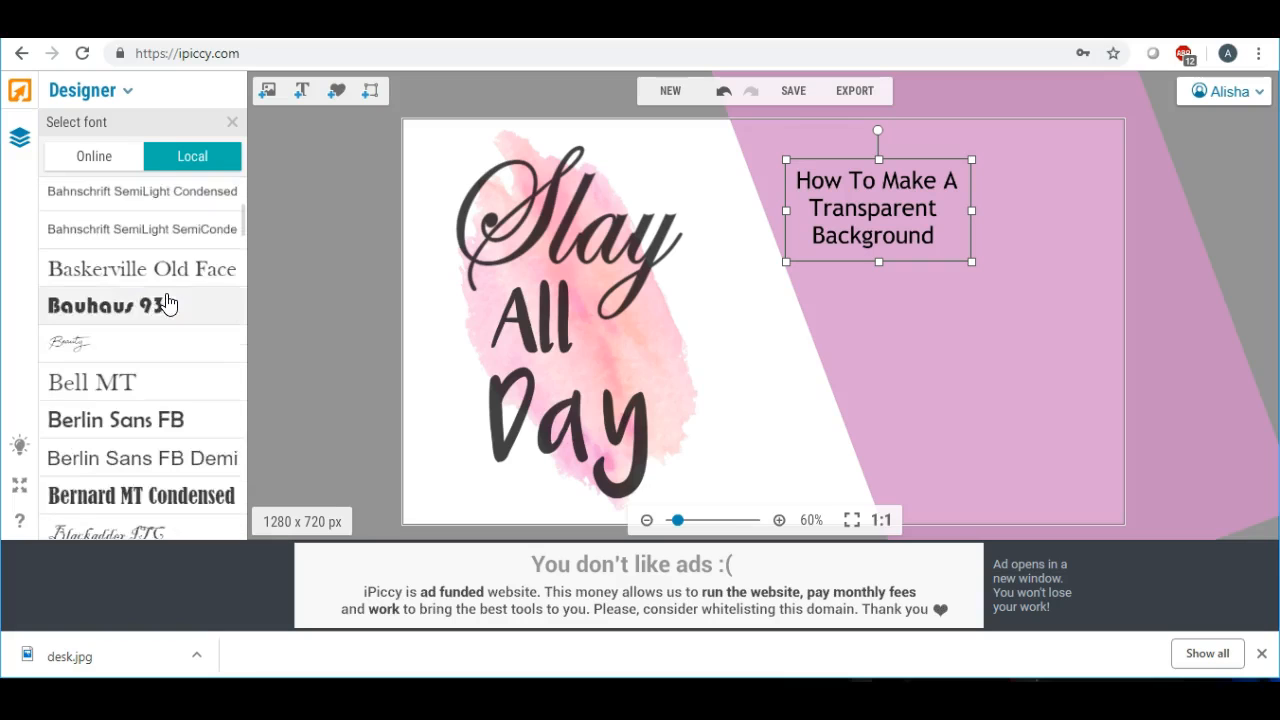
{"action": "left_click", "coordinate": [172, 395]}
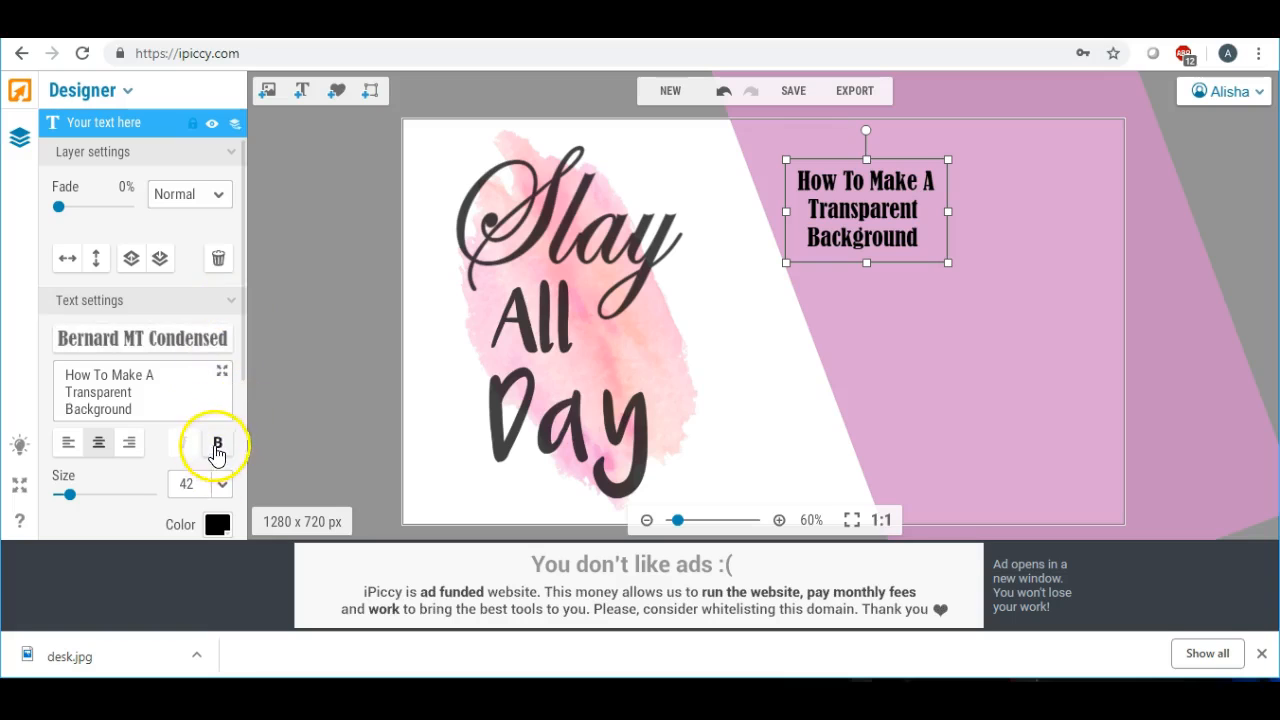
{"action": "left_click", "coordinate": [217, 442]}
- Enlarge the title text to size 89, position it in the canvas's upper-right area, and deselect it
{"action": "left_click_drag", "start_coordinate": [908, 206], "coordinate": [895, 188]}
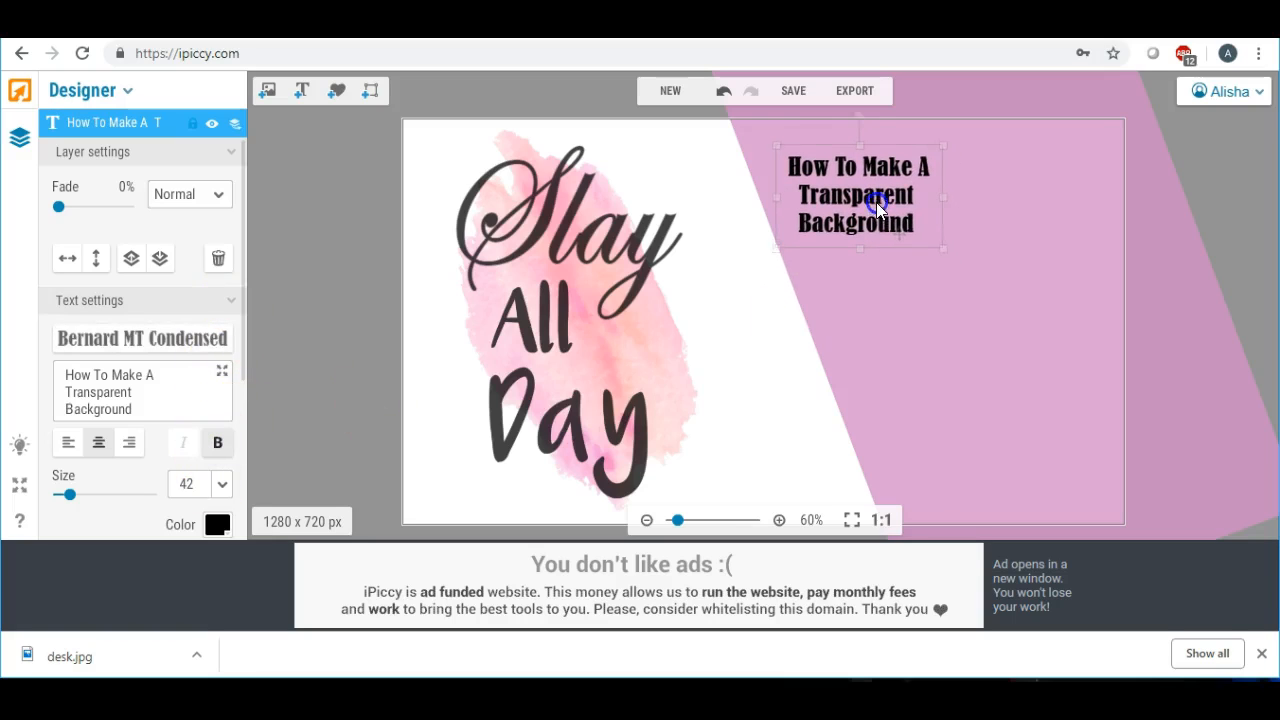
{"action": "left_click_drag", "start_coordinate": [941, 246], "coordinate": [1126, 409]}
{"action": "left_click_drag", "start_coordinate": [958, 261], "coordinate": [951, 244]}
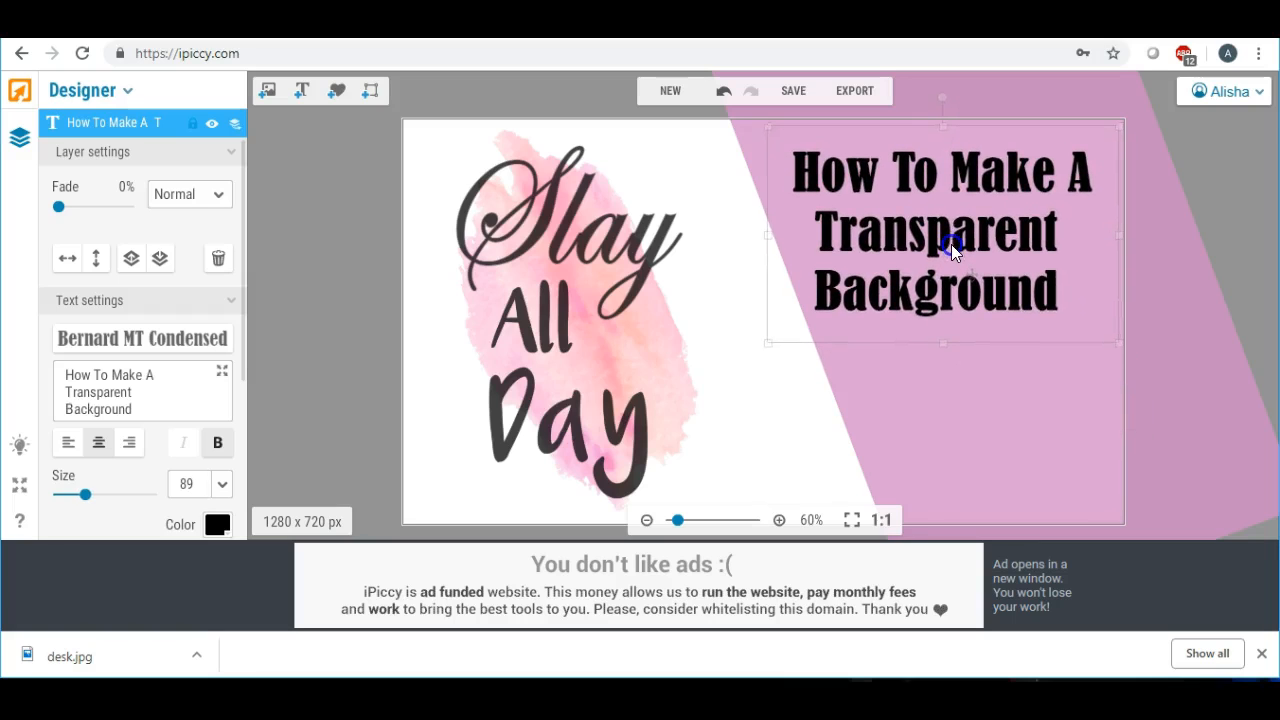
{"action": "left_click_drag", "start_coordinate": [943, 343], "coordinate": [946, 351]}
{"action": "left_click_drag", "start_coordinate": [954, 248], "coordinate": [964, 237]}
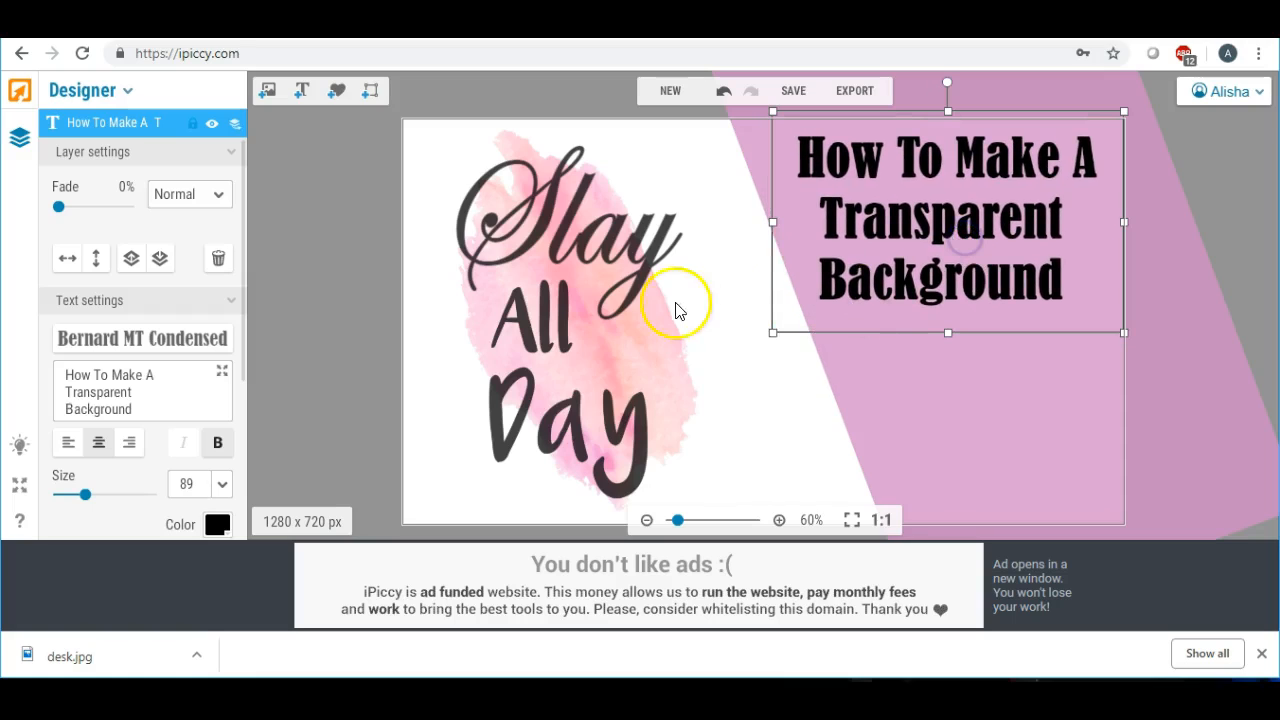
{"action": "left_click", "coordinate": [362, 235]}
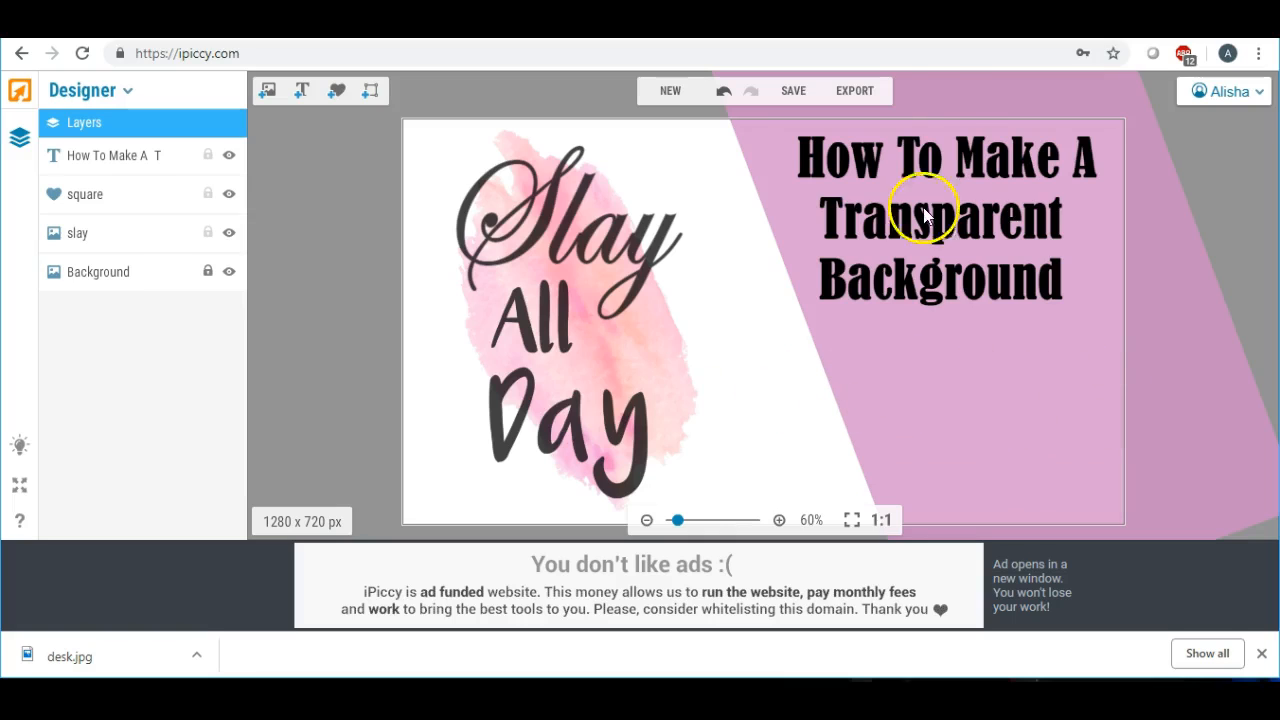
- Move the title text slightly down, fade it so the black softens to dark grey, and deselect it
{"action": "mouse_move", "coordinate": [914, 225]}
{"action": "left_mouse_down"}
{"action": "mouse_move", "coordinate": [918, 331]}
{"action": "mouse_move", "coordinate": [925, 289]}
{"action": "mouse_move", "coordinate": [909, 249]}
{"action": "left_mouse_up"}
{"action": "left_click_drag", "start_coordinate": [58, 206], "coordinate": [88, 216]}
{"action": "left_click", "coordinate": [280, 206]}
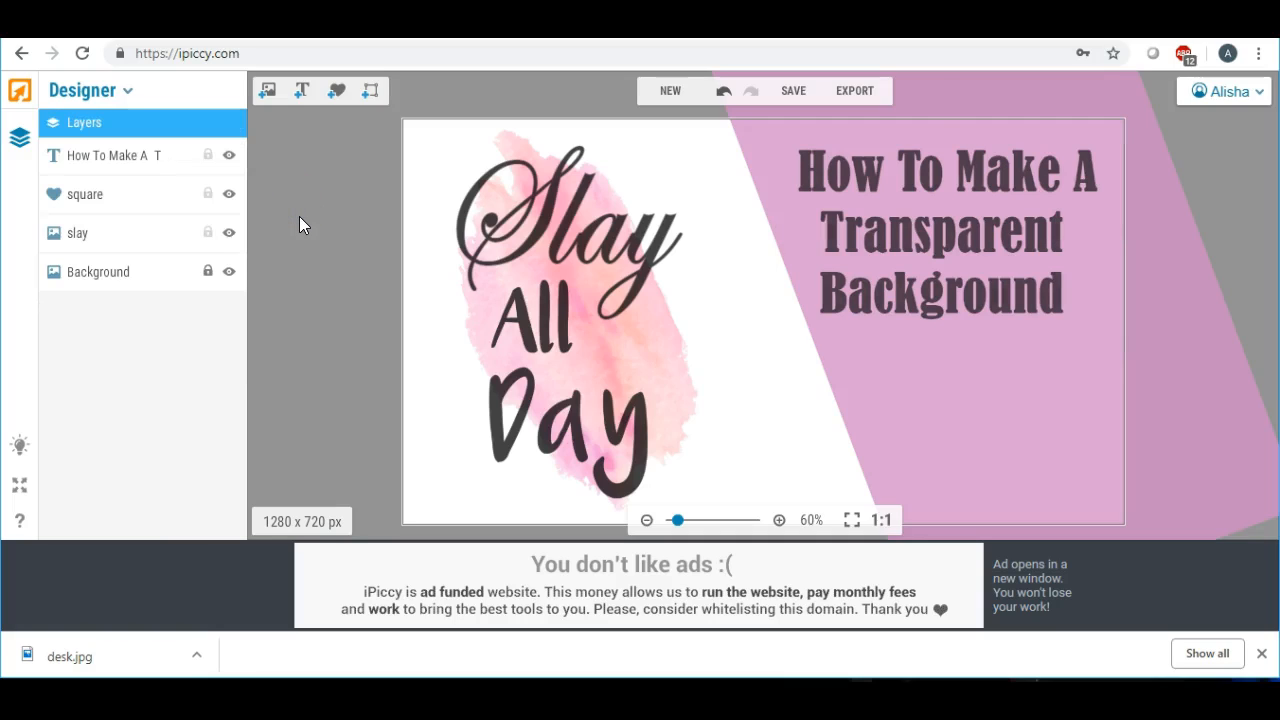